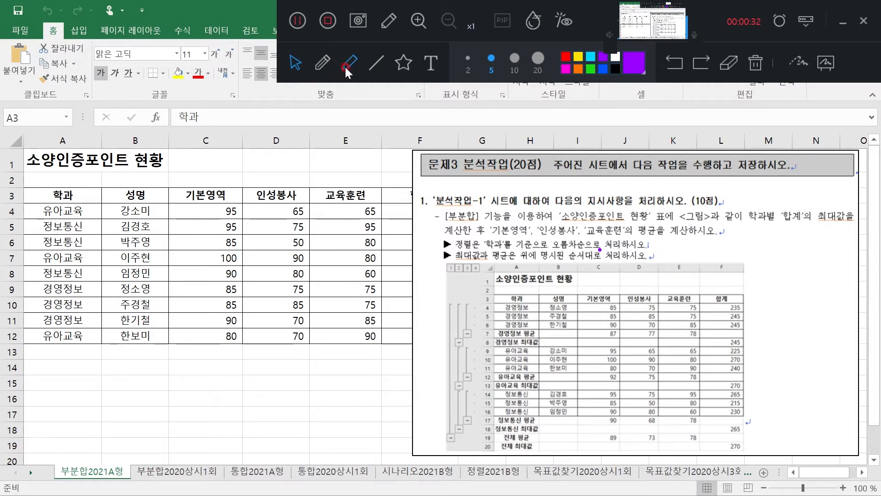
{"action": "left_click", "coordinate": [327, 58]}
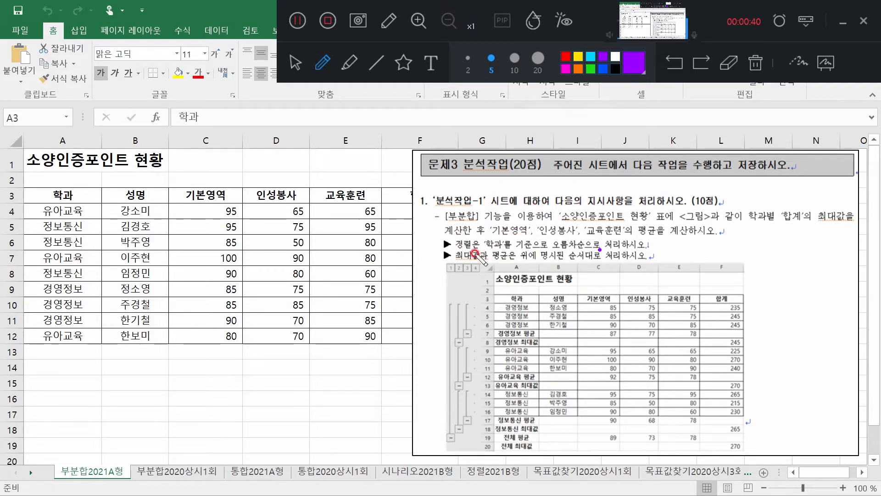
{"action": "mouse_move", "coordinate": [485, 247]}
{"action": "left_mouse_down"}
{"action": "mouse_move", "coordinate": [507, 249]}
{"action": "mouse_move", "coordinate": [496, 232]}
{"action": "mouse_move", "coordinate": [491, 250]}
{"action": "left_mouse_up"}
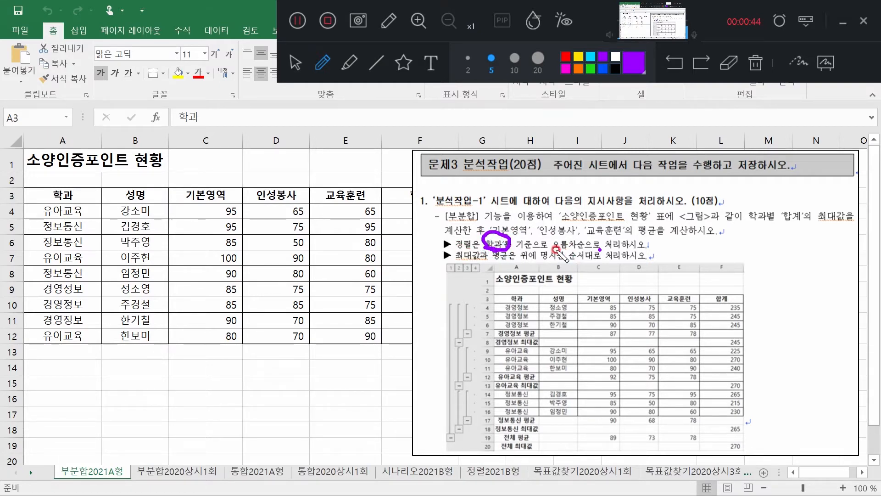
{"action": "left_click_drag", "start_coordinate": [557, 249], "coordinate": [648, 246]}
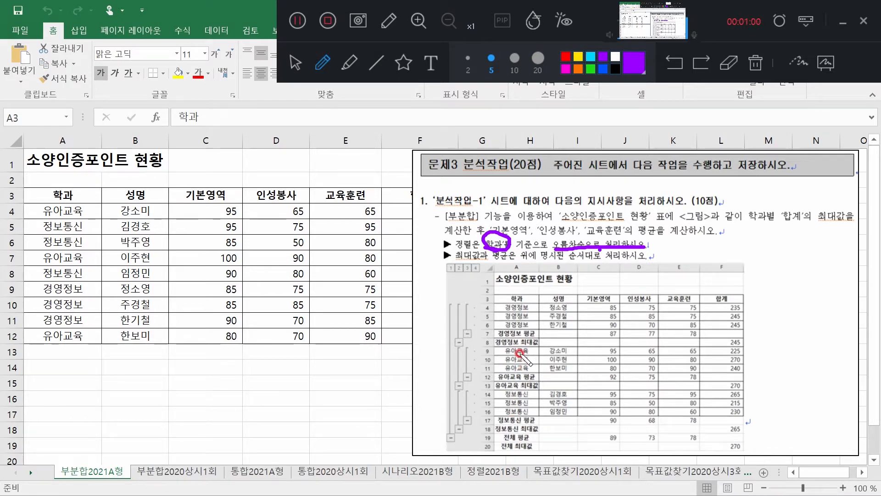
{"action": "left_click", "coordinate": [294, 63]}
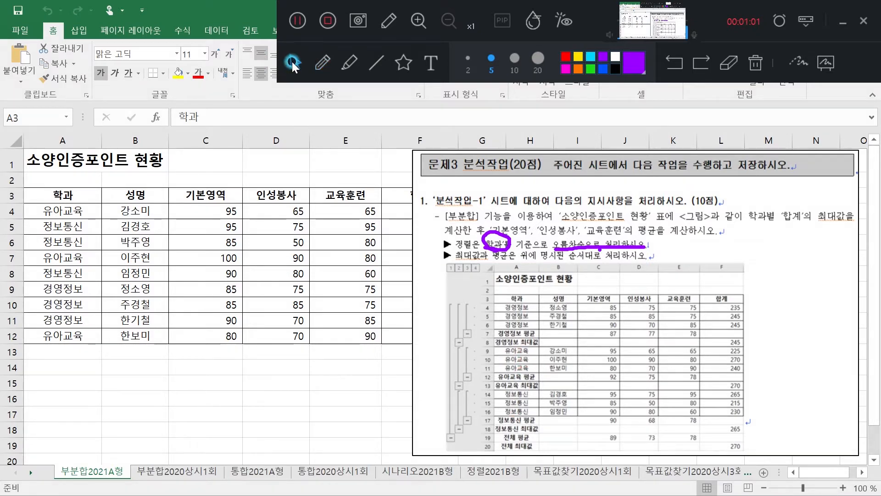
Sort the 소양인증포인트 현황 table in ascending order by the 학과 column.
{"action": "left_click", "coordinate": [55, 190]}
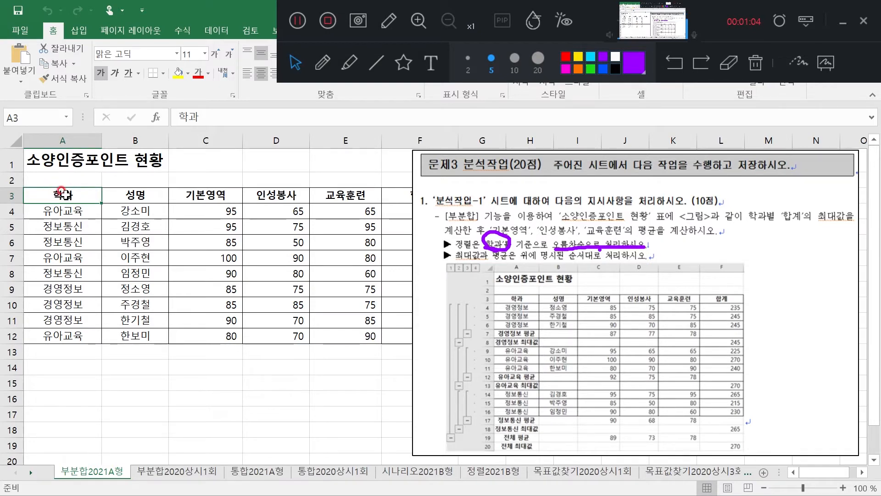
{"action": "left_click", "coordinate": [221, 26]}
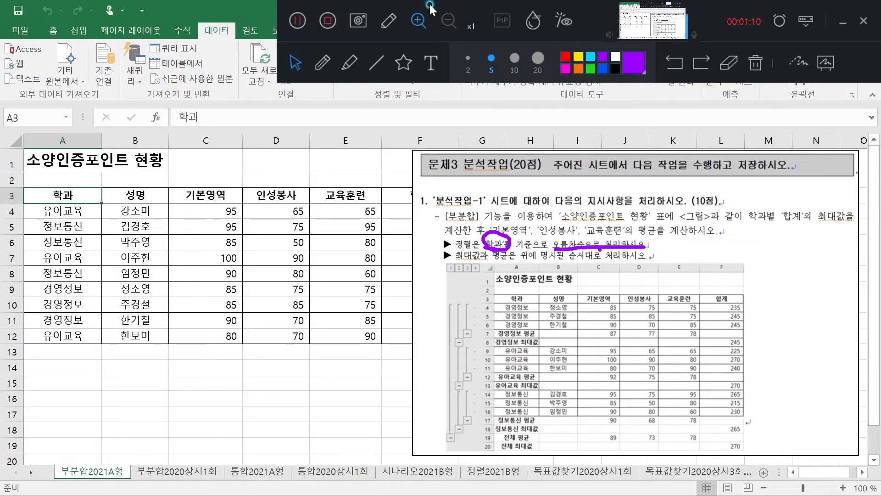
{"action": "left_click", "coordinate": [846, 25]}
{"action": "left_click", "coordinate": [361, 71]}
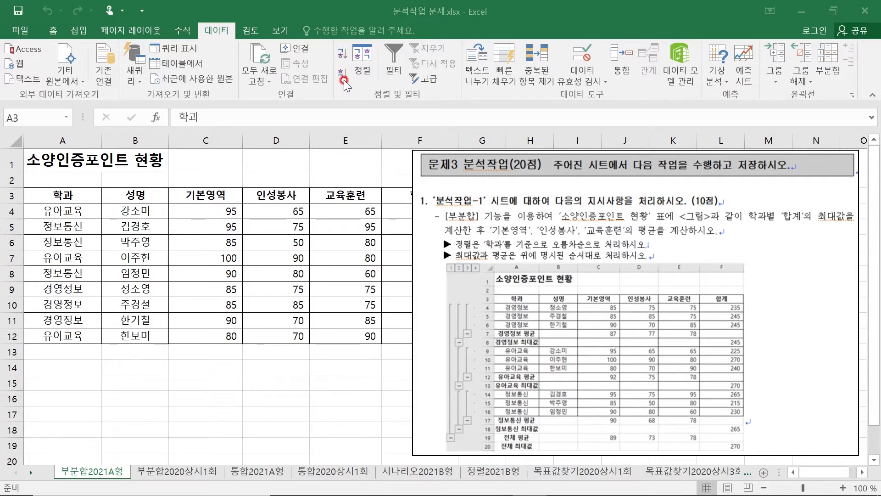
{"action": "left_click", "coordinate": [42, 195]}
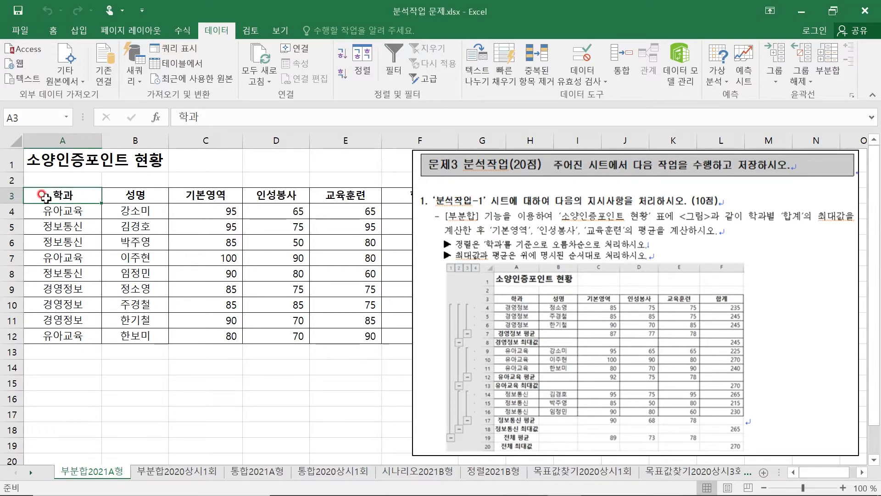
{"action": "left_click", "coordinate": [343, 54]}
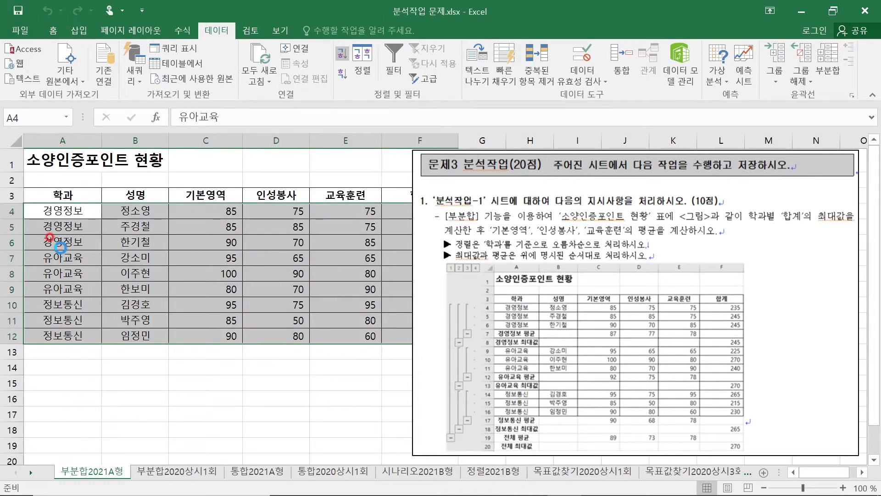
{"action": "left_click", "coordinate": [69, 198]}
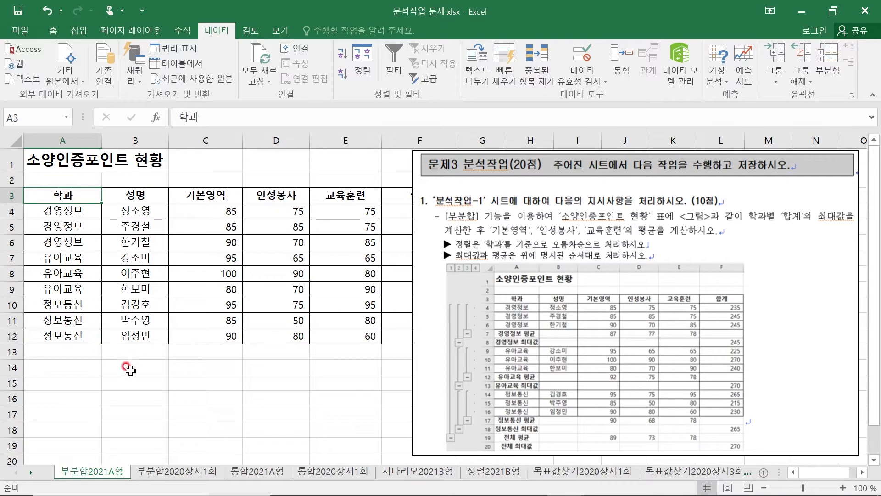
{"action": "left_click", "coordinate": [530, 487]}
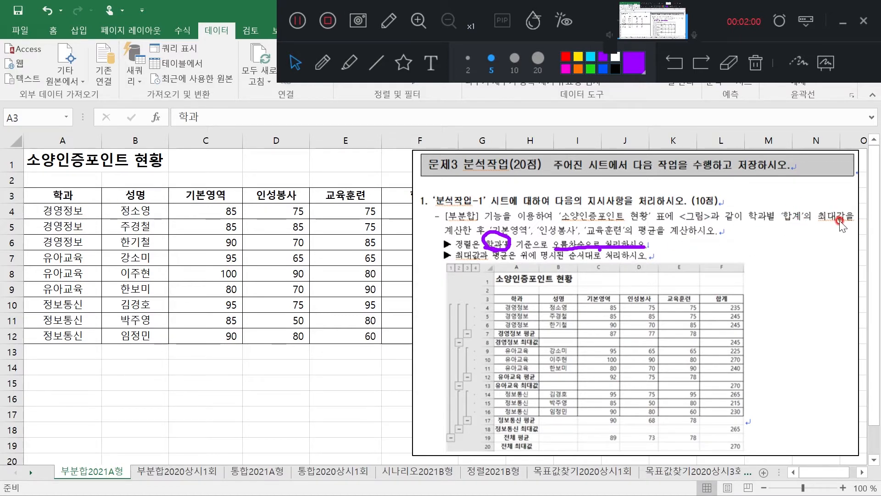
{"action": "left_click", "coordinate": [322, 60]}
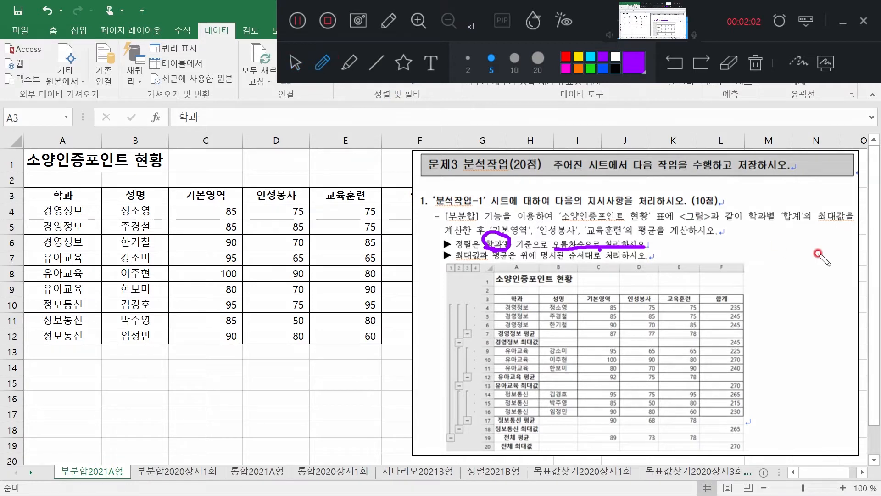
{"action": "left_click_drag", "start_coordinate": [751, 224], "coordinate": [776, 225]}
{"action": "left_click_drag", "start_coordinate": [501, 248], "coordinate": [509, 240]}
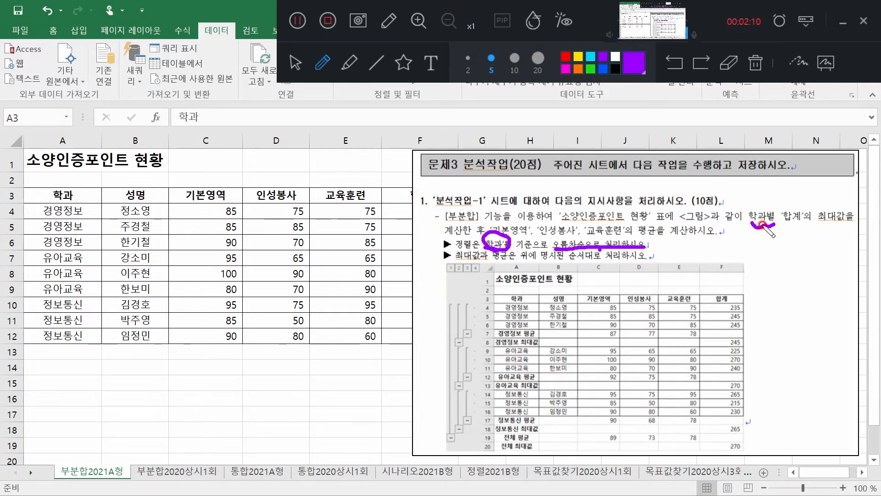
{"action": "left_click_drag", "start_coordinate": [786, 225], "coordinate": [839, 228]}
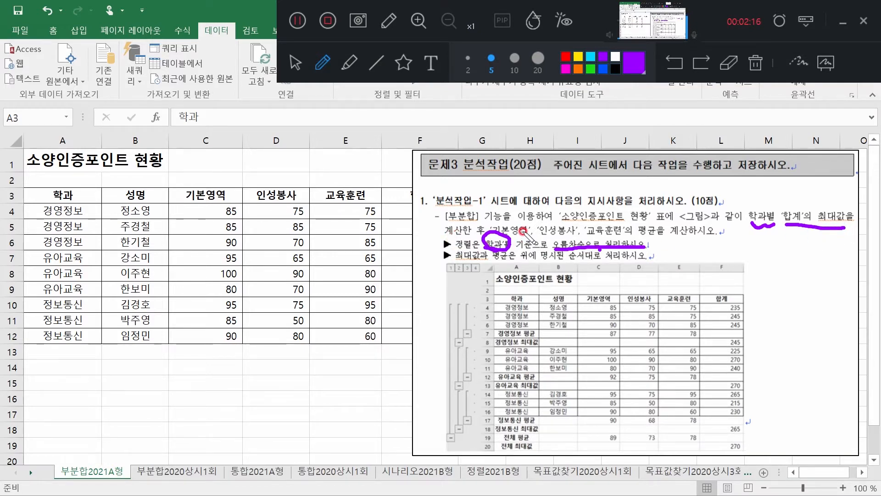
{"action": "left_click_drag", "start_coordinate": [498, 239], "coordinate": [622, 237]}
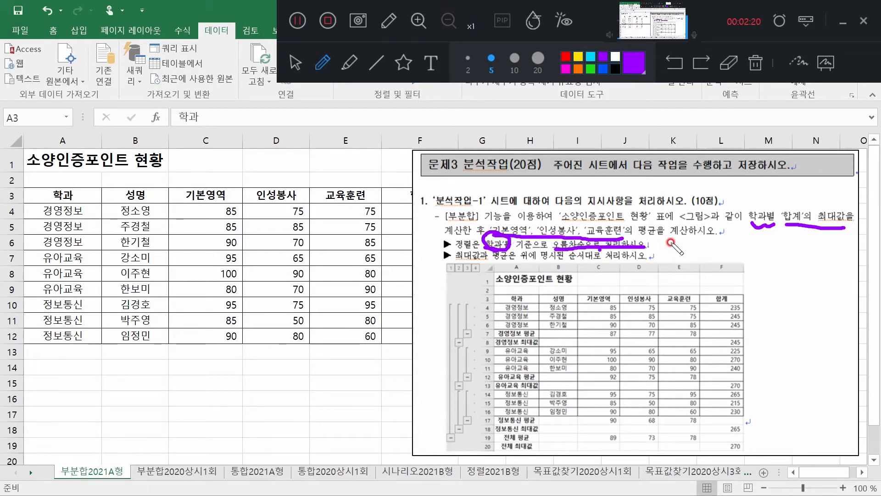
{"action": "mouse_move", "coordinate": [788, 196]}
{"action": "left_mouse_down"}
{"action": "mouse_move", "coordinate": [800, 197]}
{"action": "mouse_move", "coordinate": [783, 210]}
{"action": "mouse_move", "coordinate": [798, 193]}
{"action": "left_mouse_up"}
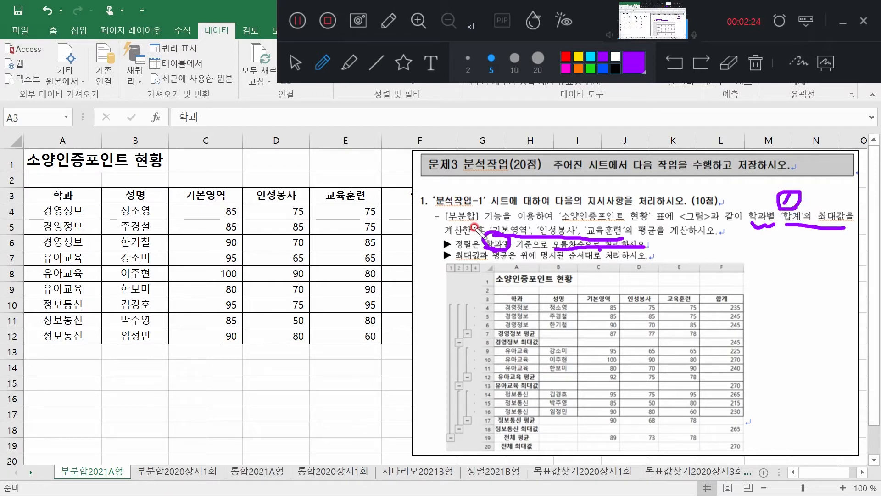
{"action": "mouse_move", "coordinate": [479, 225]}
{"action": "left_mouse_down"}
{"action": "mouse_move", "coordinate": [489, 220]}
{"action": "mouse_move", "coordinate": [494, 229]}
{"action": "left_mouse_up"}
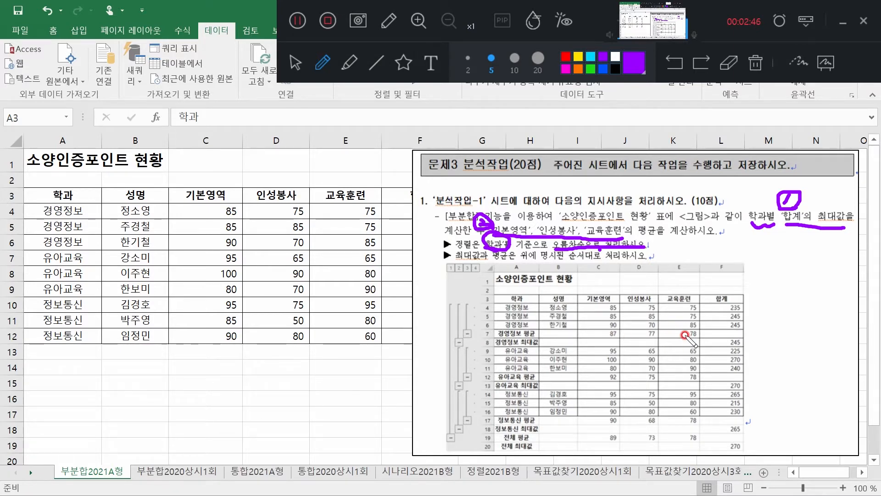
{"action": "left_click", "coordinate": [294, 60]}
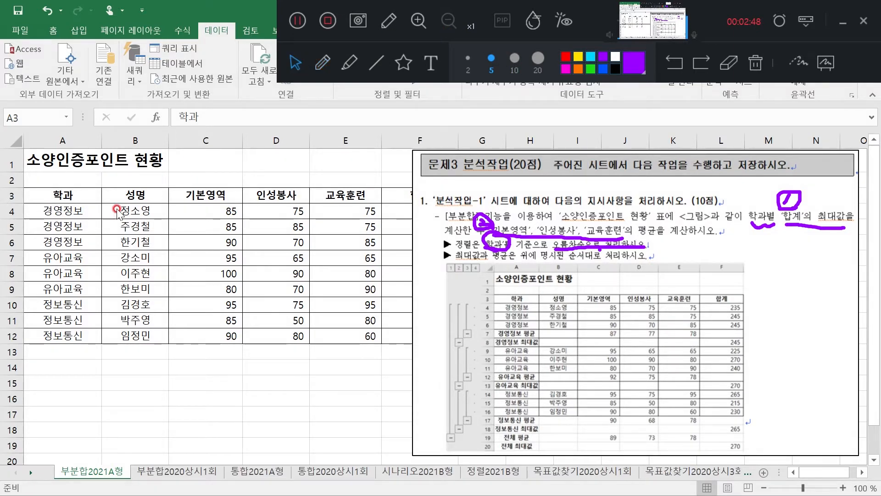
{"action": "left_click", "coordinate": [129, 195]}
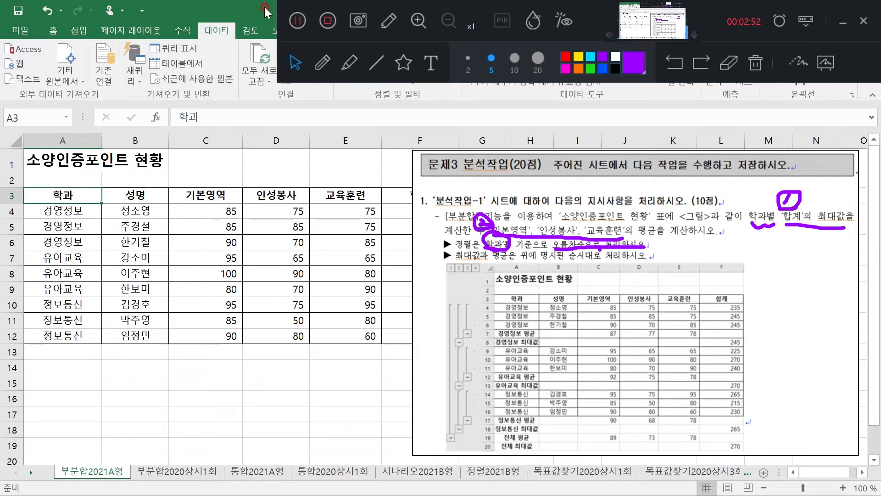
{"action": "left_click", "coordinate": [842, 23]}
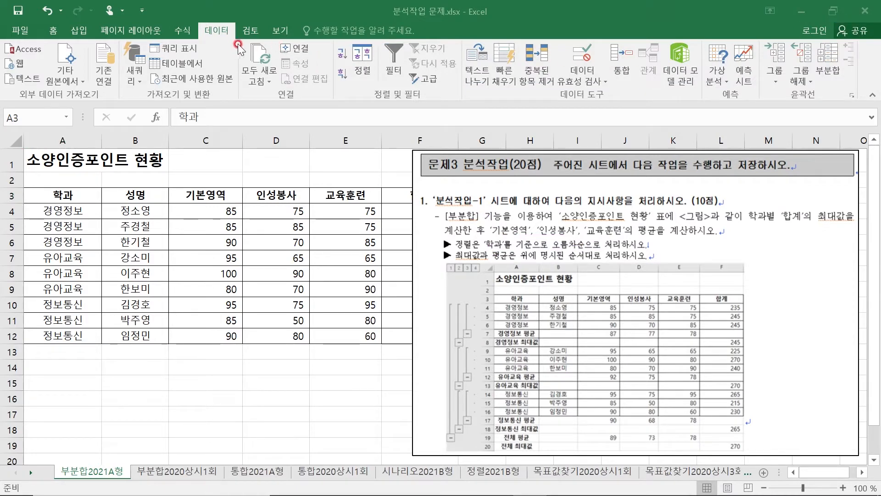
Add subtotals to the table, grouped by 학과, using the 최대값 function on the 합계 column.
{"action": "left_click", "coordinate": [829, 70]}
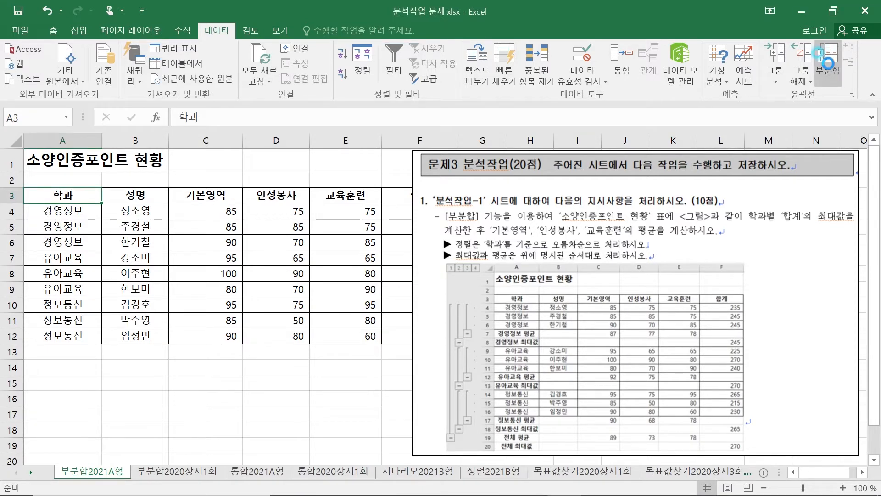
{"action": "left_click", "coordinate": [830, 60]}
{"action": "left_click_drag", "start_coordinate": [578, 60], "coordinate": [371, 158]}
{"action": "left_click", "coordinate": [285, 180]}
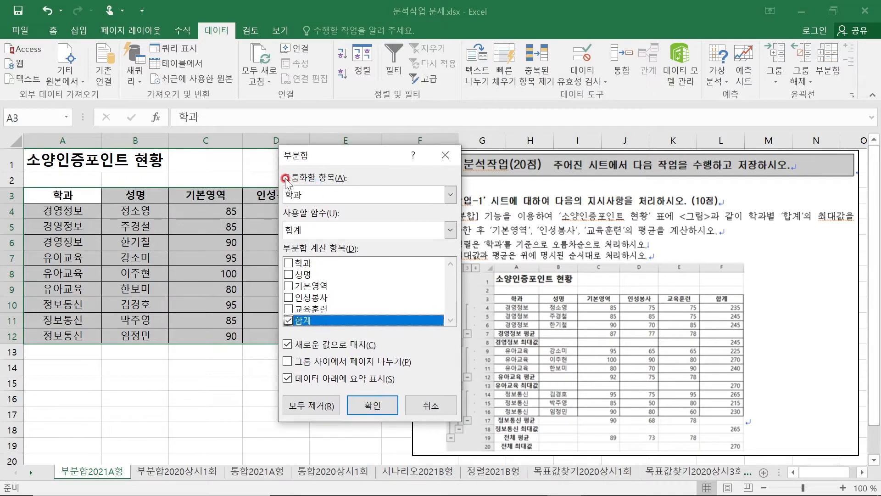
{"action": "left_click", "coordinate": [315, 194]}
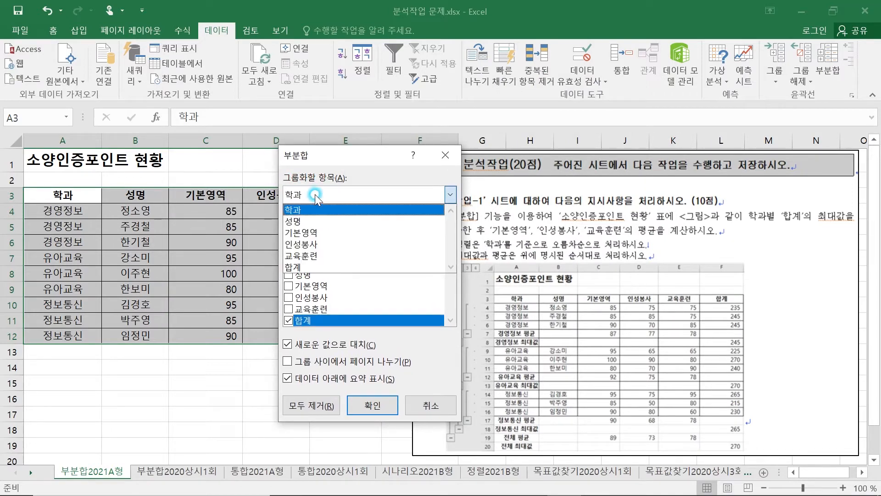
{"action": "left_click", "coordinate": [302, 210]}
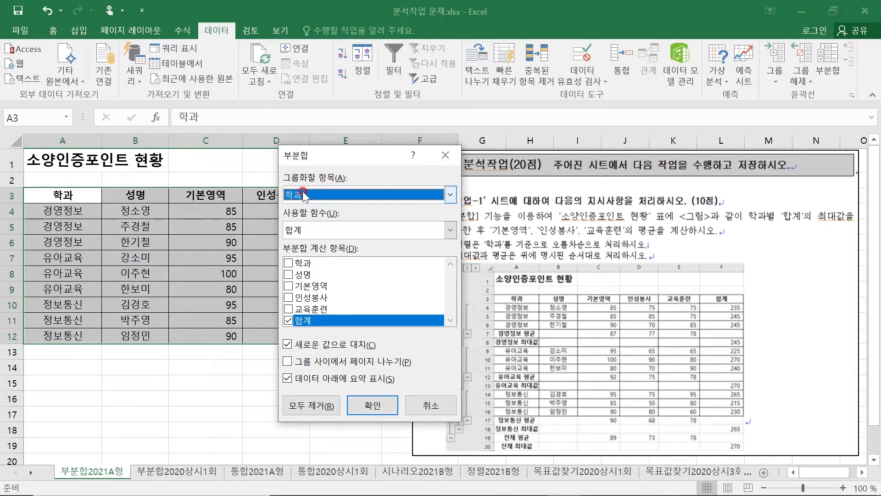
{"action": "left_click_drag", "start_coordinate": [357, 158], "coordinate": [313, 171]}
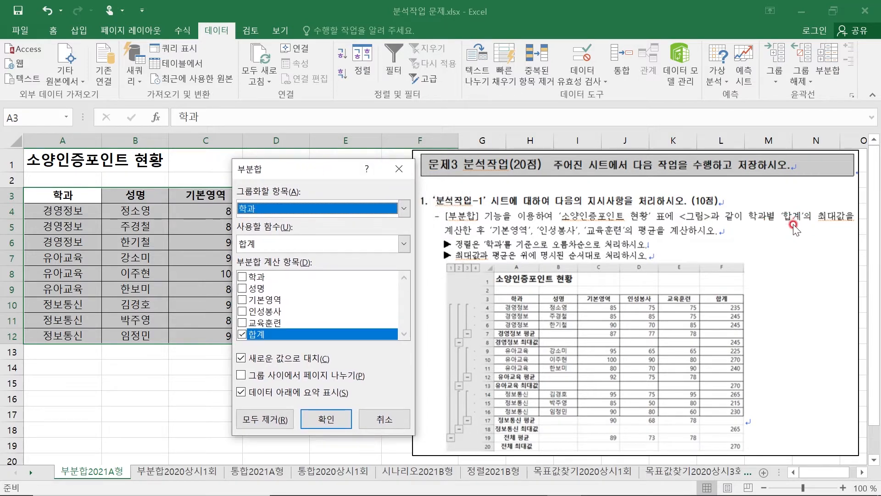
{"action": "left_click", "coordinate": [264, 245]}
{"action": "left_click", "coordinate": [251, 293]}
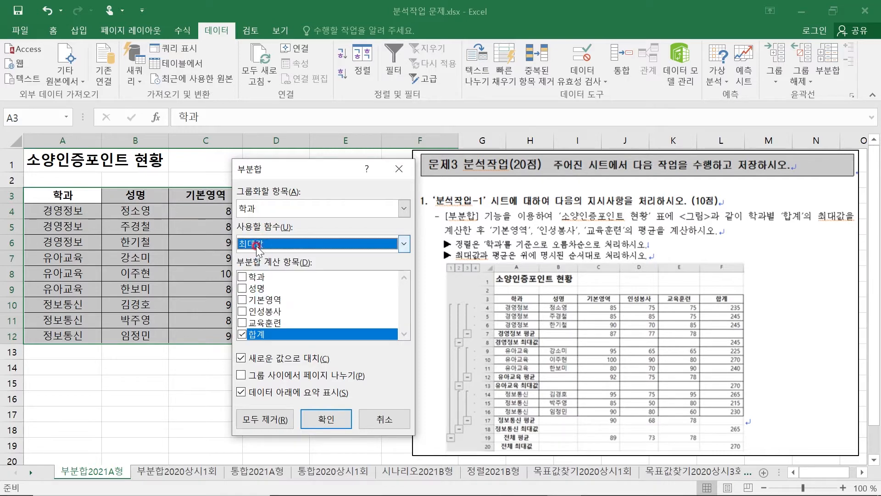
{"action": "left_click", "coordinate": [243, 290]}
{"action": "left_click", "coordinate": [340, 420]}
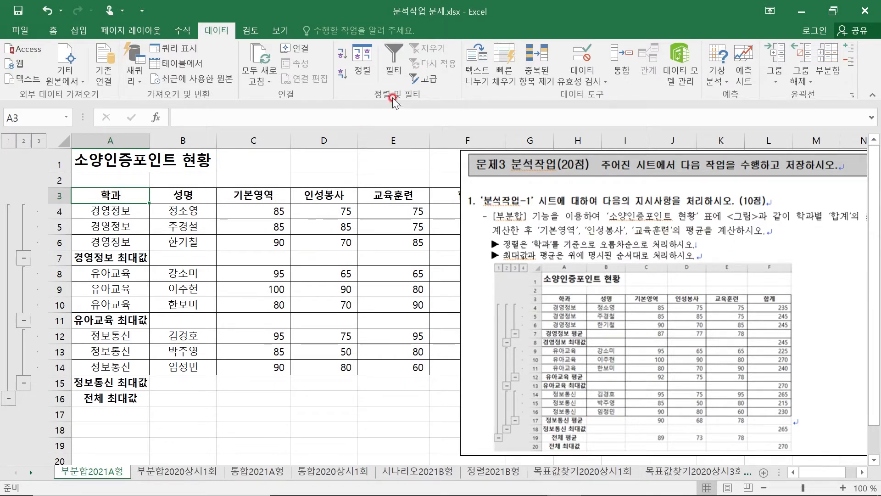
Start a second subtotal and choose 기본영역, 인성봉사 and 교육훈련 as the calculated columns instead of 합계.
{"action": "left_click", "coordinate": [832, 55]}
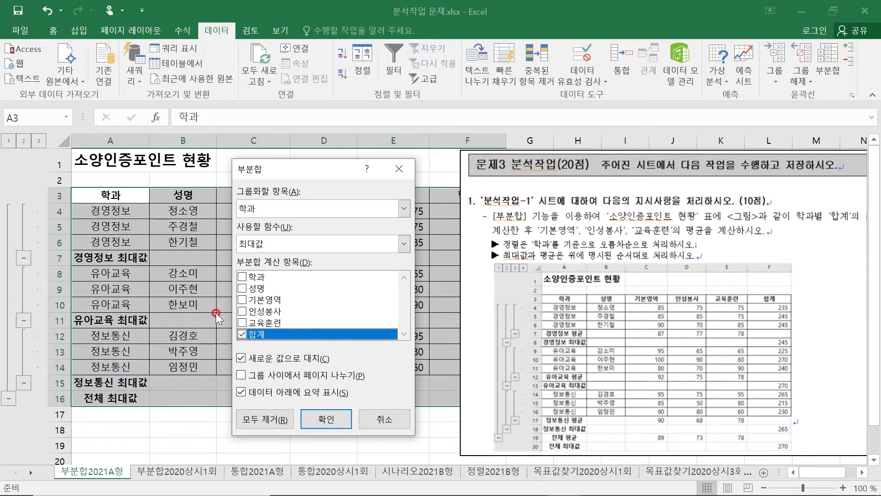
{"action": "left_click", "coordinate": [242, 334]}
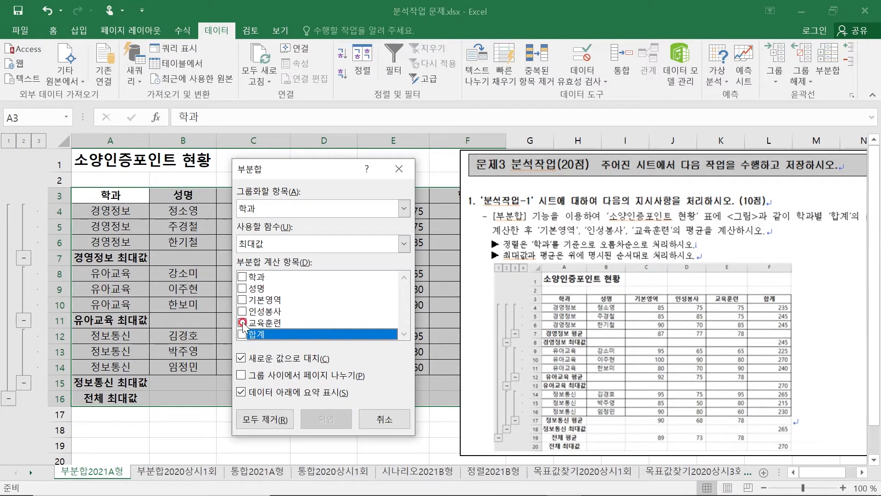
{"action": "left_click", "coordinate": [242, 300]}
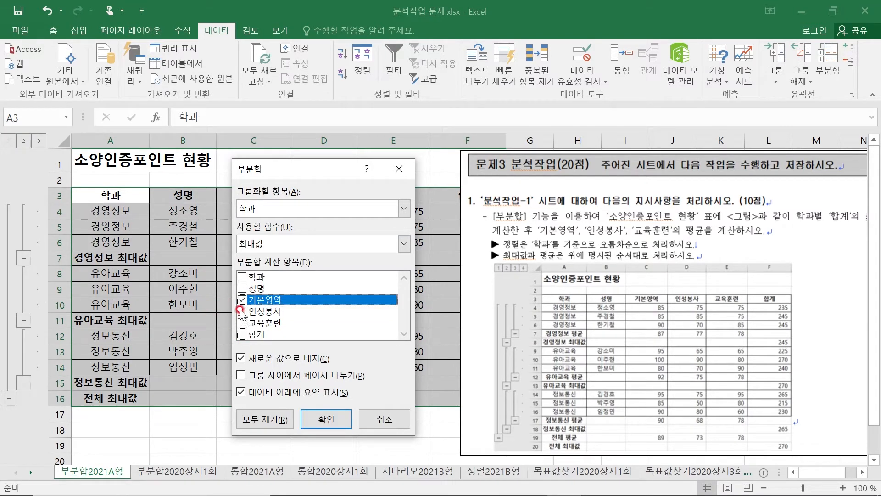
{"action": "left_click", "coordinate": [241, 311]}
{"action": "left_click", "coordinate": [242, 323]}
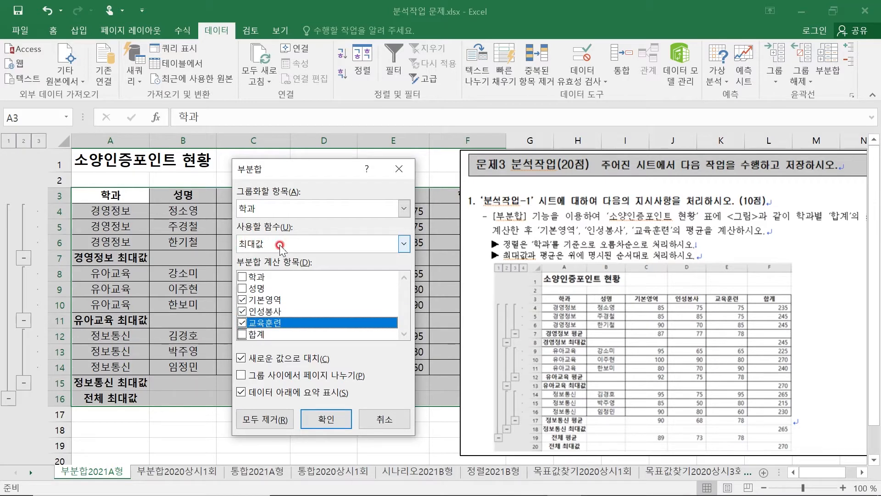
Set the subtotal function to 평균 and apply it without replacing the existing 최대값 subtotals.
{"action": "left_click", "coordinate": [252, 243]}
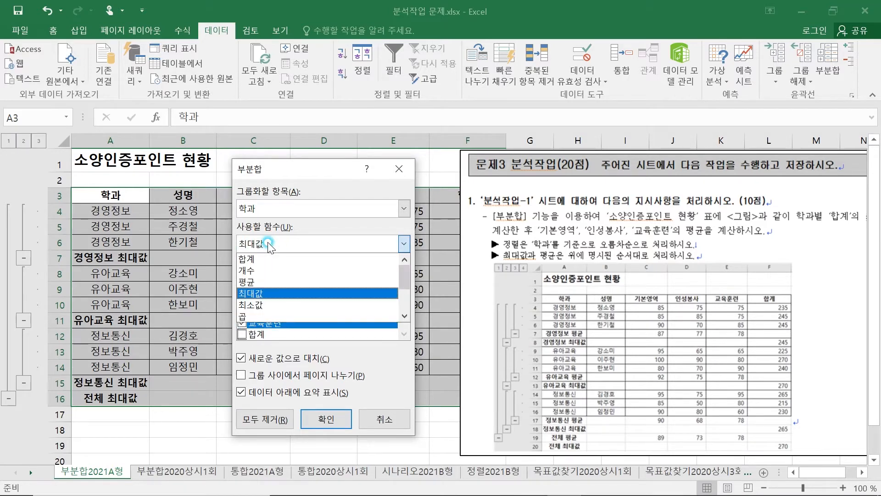
{"action": "left_click", "coordinate": [265, 281]}
{"action": "left_click_drag", "start_coordinate": [309, 161], "coordinate": [325, 160]}
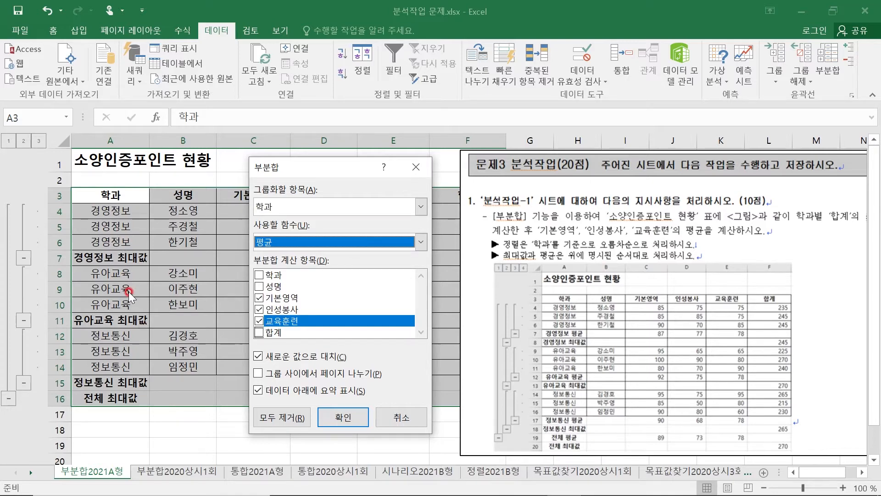
{"action": "left_click", "coordinate": [258, 357]}
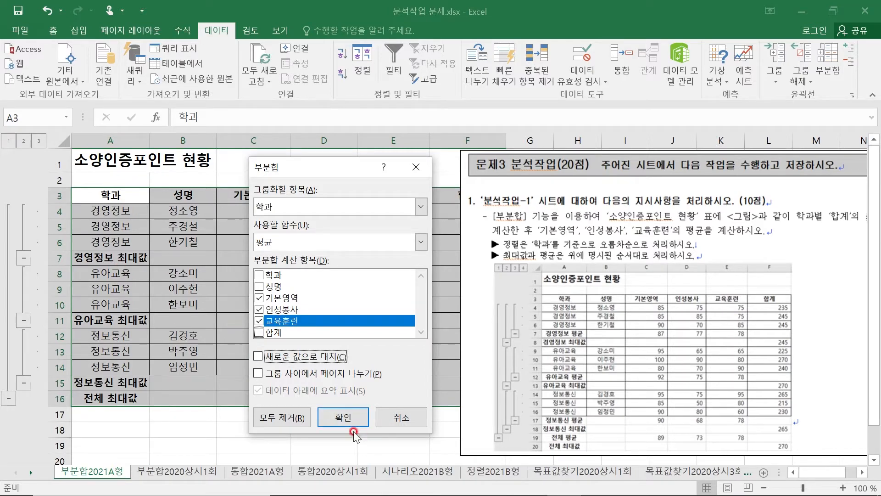
{"action": "left_click", "coordinate": [344, 418]}
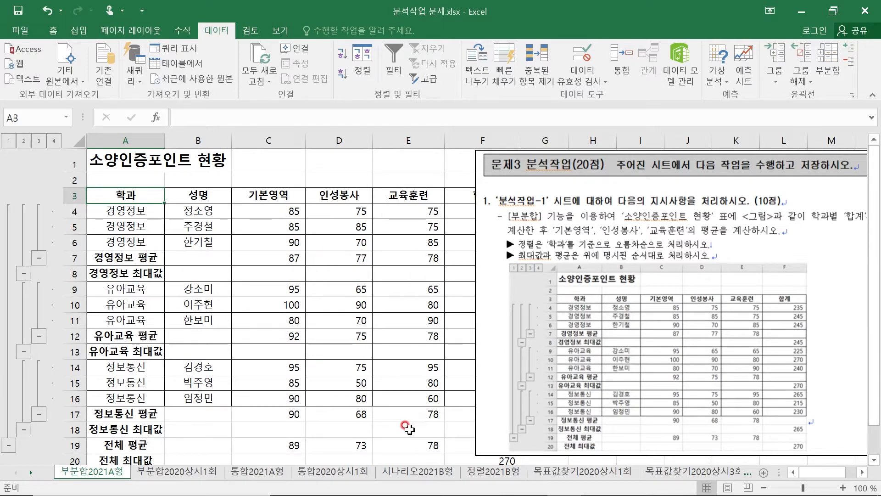
Shift the task picture toward the table so its full text fits over columns E to M, and switch to the 부분합2020상시1회 sheet.
{"action": "left_click", "coordinate": [620, 174]}
{"action": "left_click_drag", "start_coordinate": [625, 179], "coordinate": [523, 172]}
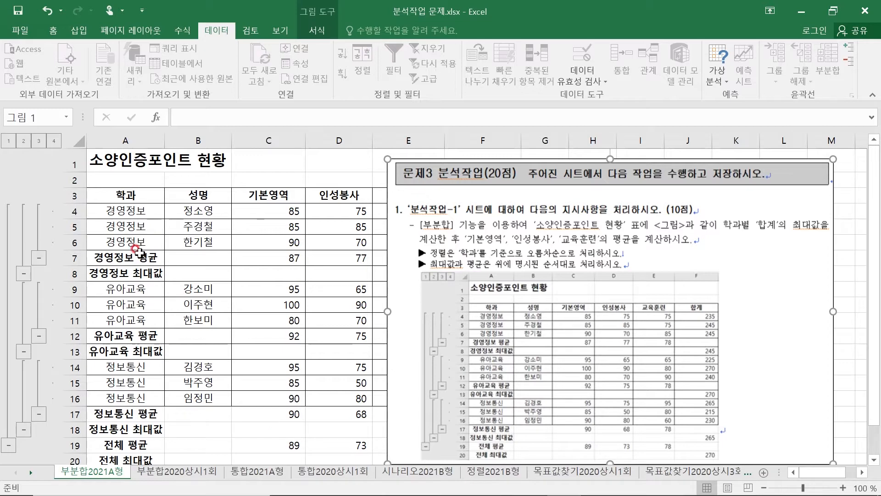
{"action": "left_click_drag", "start_coordinate": [610, 167], "coordinate": [637, 164]}
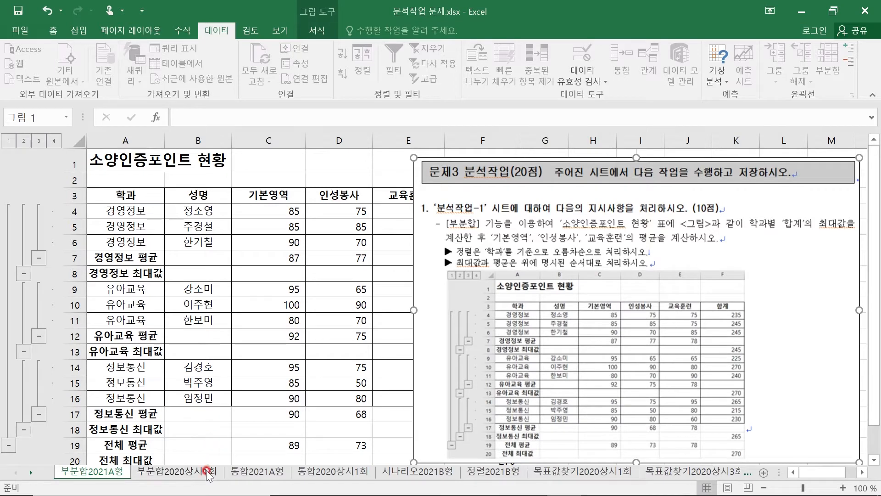
{"action": "left_click", "coordinate": [192, 474]}
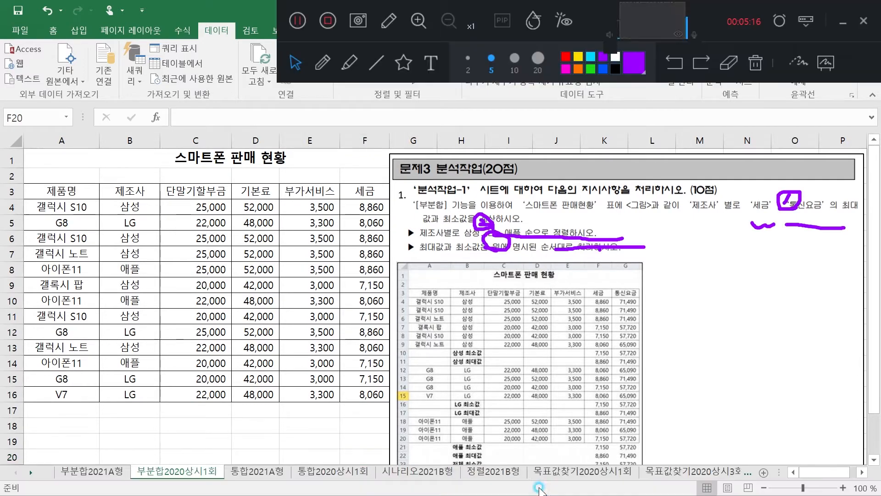
{"action": "left_click", "coordinate": [729, 63]}
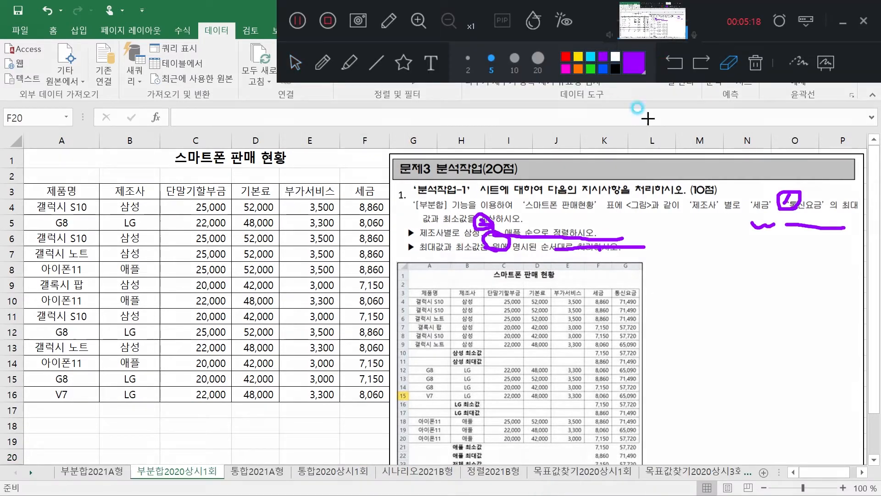
{"action": "mouse_move", "coordinate": [481, 238]}
{"action": "left_mouse_down"}
{"action": "mouse_move", "coordinate": [583, 267]}
{"action": "mouse_move", "coordinate": [799, 176]}
{"action": "mouse_move", "coordinate": [805, 187]}
{"action": "left_mouse_up"}
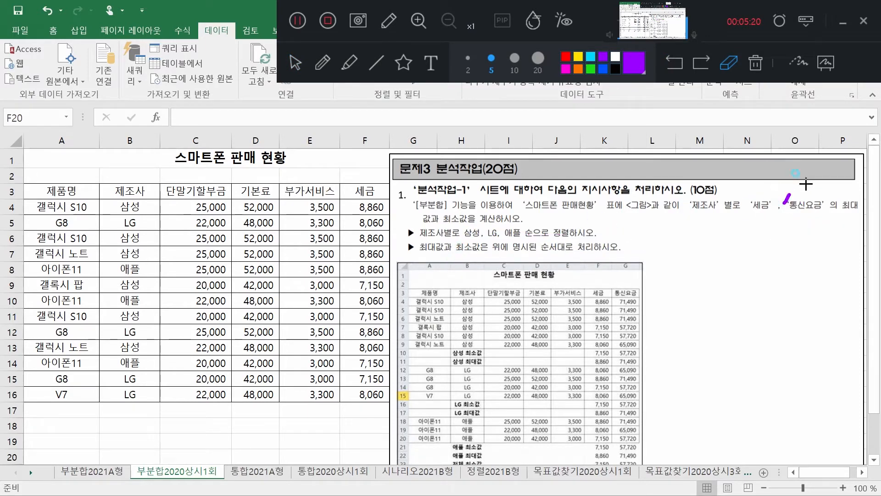
{"action": "left_click", "coordinate": [349, 34]}
{"action": "left_click", "coordinate": [328, 59]}
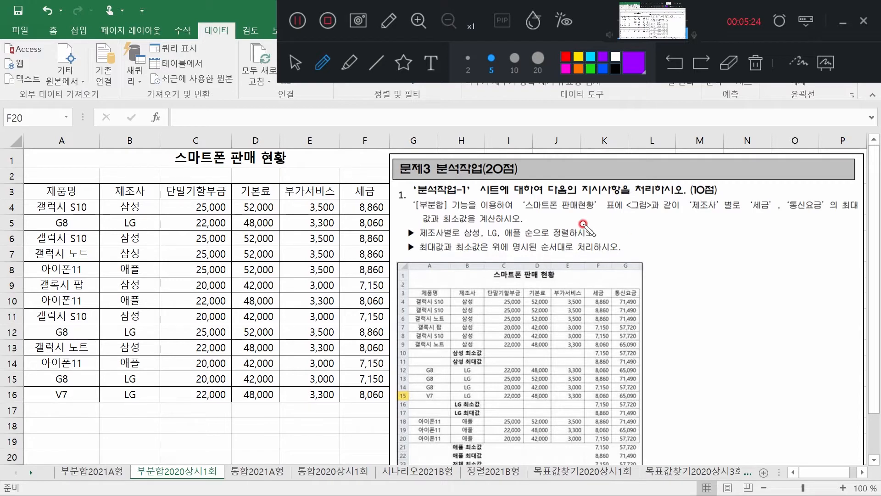
{"action": "left_click_drag", "start_coordinate": [460, 240], "coordinate": [519, 237]}
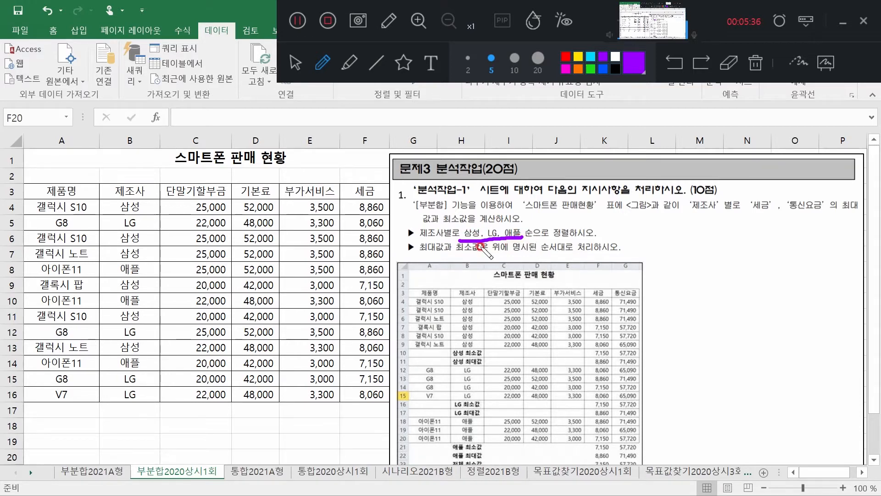
{"action": "mouse_move", "coordinate": [568, 240]}
{"action": "left_mouse_down"}
{"action": "mouse_move", "coordinate": [548, 232]}
{"action": "mouse_move", "coordinate": [561, 221]}
{"action": "mouse_move", "coordinate": [568, 239]}
{"action": "left_mouse_up"}
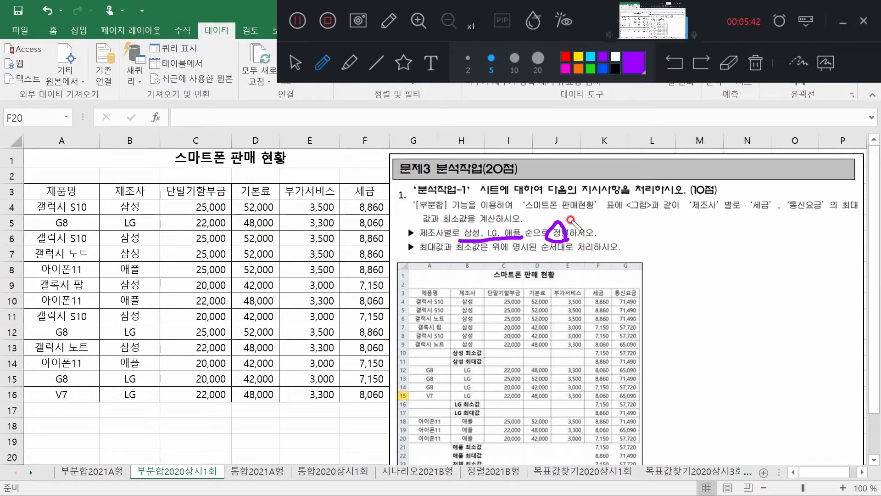
{"action": "mouse_move", "coordinate": [440, 238]}
{"action": "left_mouse_down"}
{"action": "mouse_move", "coordinate": [422, 235]}
{"action": "mouse_move", "coordinate": [444, 228]}
{"action": "mouse_move", "coordinate": [435, 236]}
{"action": "left_mouse_up"}
{"action": "left_click", "coordinate": [475, 239]}
{"action": "left_click", "coordinate": [560, 237]}
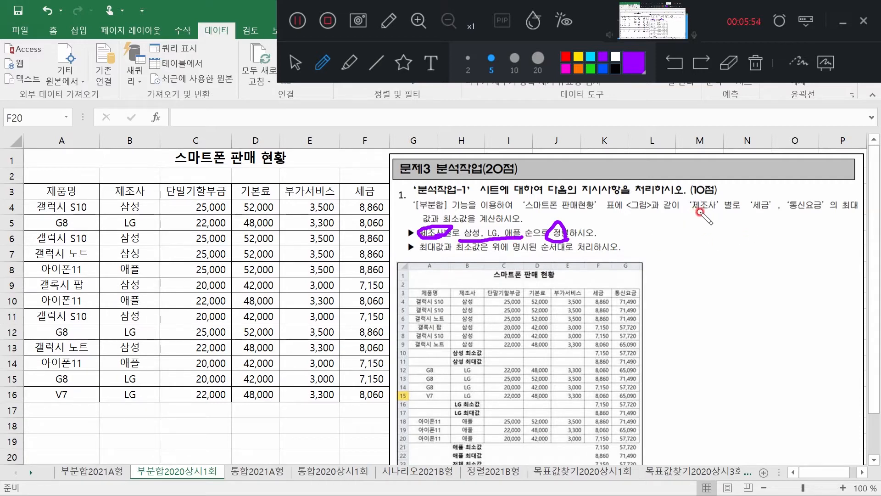
{"action": "left_click_drag", "start_coordinate": [747, 213], "coordinate": [855, 212]}
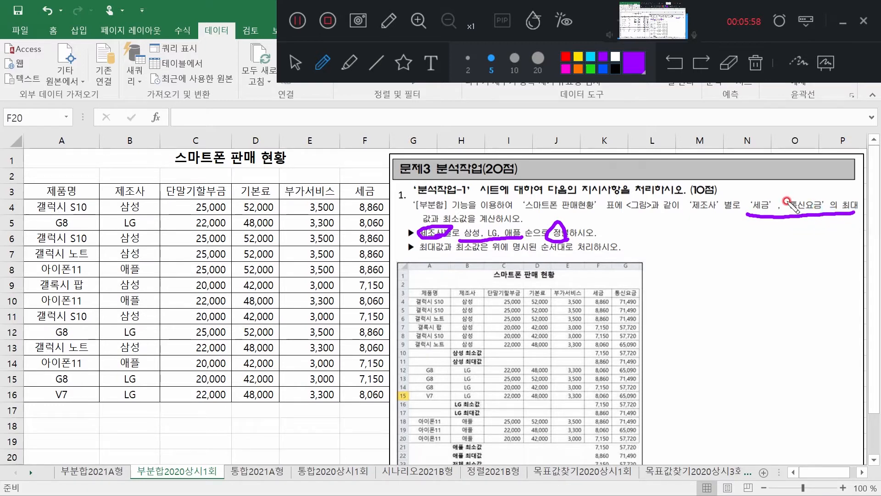
{"action": "mouse_move", "coordinate": [755, 189]}
{"action": "left_mouse_down"}
{"action": "mouse_move", "coordinate": [758, 205]}
{"action": "mouse_move", "coordinate": [762, 197]}
{"action": "mouse_move", "coordinate": [755, 183]}
{"action": "mouse_move", "coordinate": [752, 198]}
{"action": "left_mouse_up"}
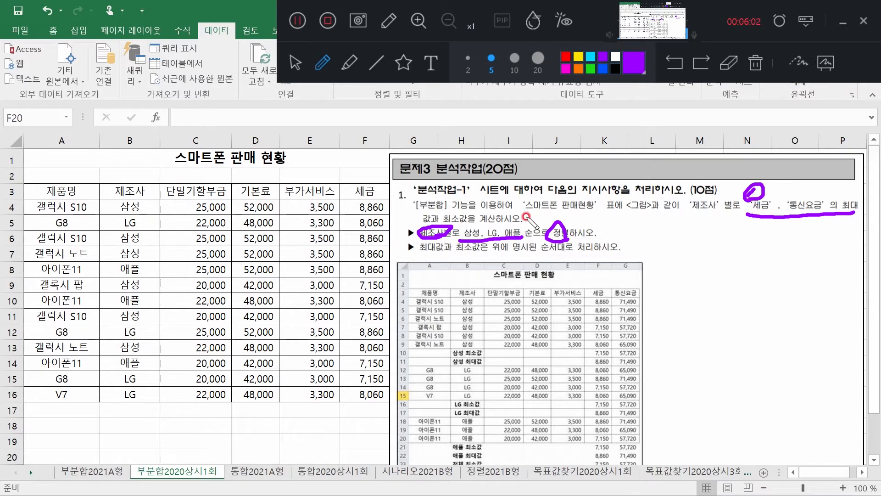
{"action": "mouse_move", "coordinate": [449, 219]}
{"action": "left_mouse_down"}
{"action": "mouse_move", "coordinate": [438, 214]}
{"action": "mouse_move", "coordinate": [448, 209]}
{"action": "mouse_move", "coordinate": [448, 220]}
{"action": "left_mouse_up"}
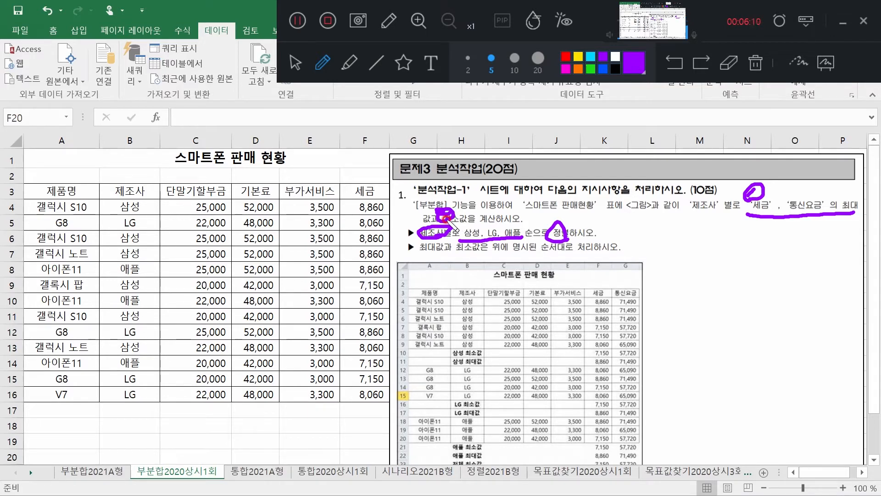
{"action": "left_click", "coordinate": [293, 64]}
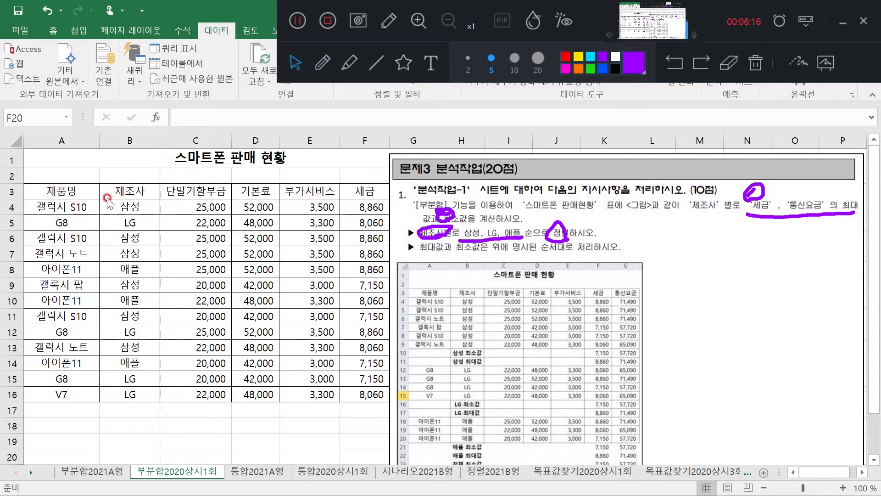
Select the 제조사 header cell of the 스마트폰 판매 현황 table.
{"action": "left_click", "coordinate": [130, 192]}
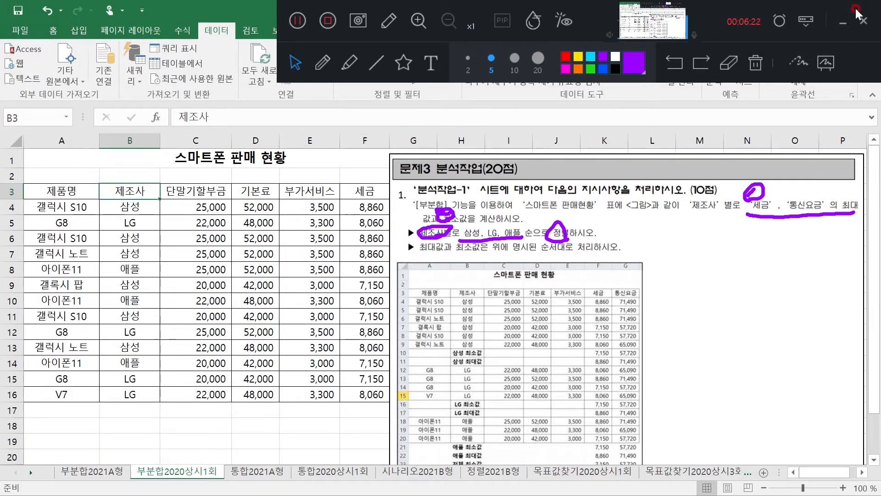
{"action": "left_click", "coordinate": [843, 23]}
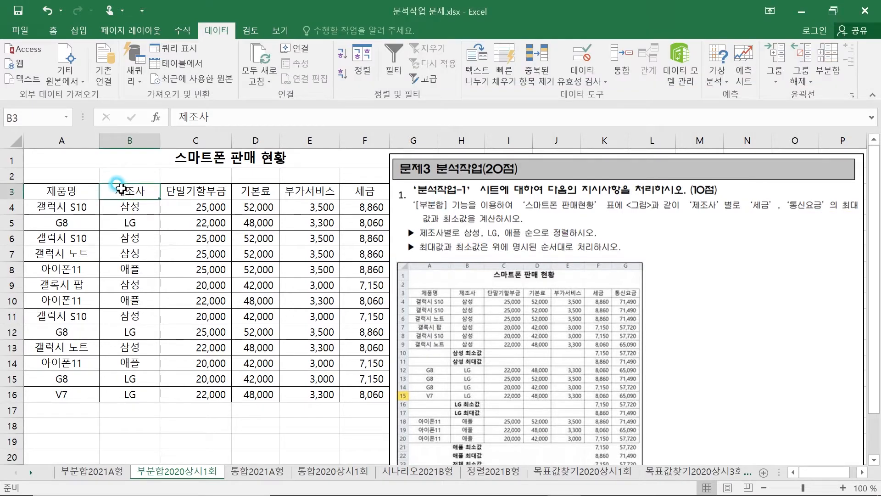
{"action": "left_click", "coordinate": [373, 69]}
{"action": "left_click", "coordinate": [343, 56]}
{"action": "left_click", "coordinate": [359, 54]}
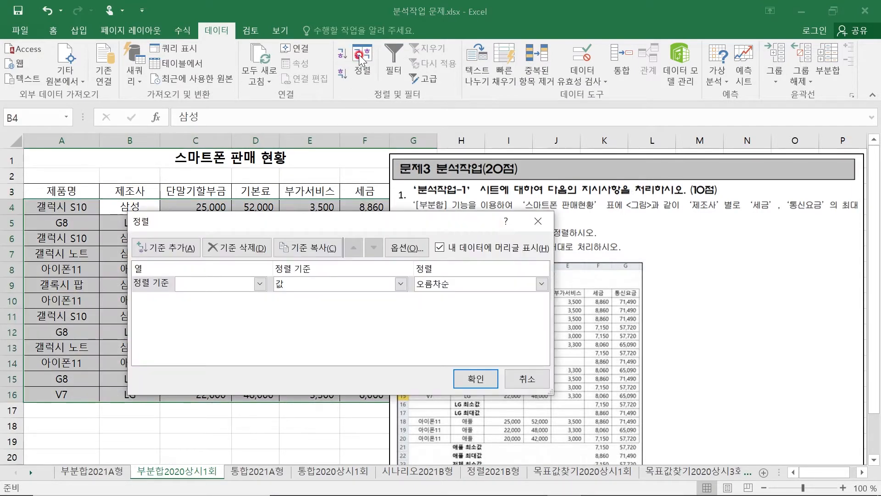
{"action": "left_click_drag", "start_coordinate": [292, 225], "coordinate": [462, 177]}
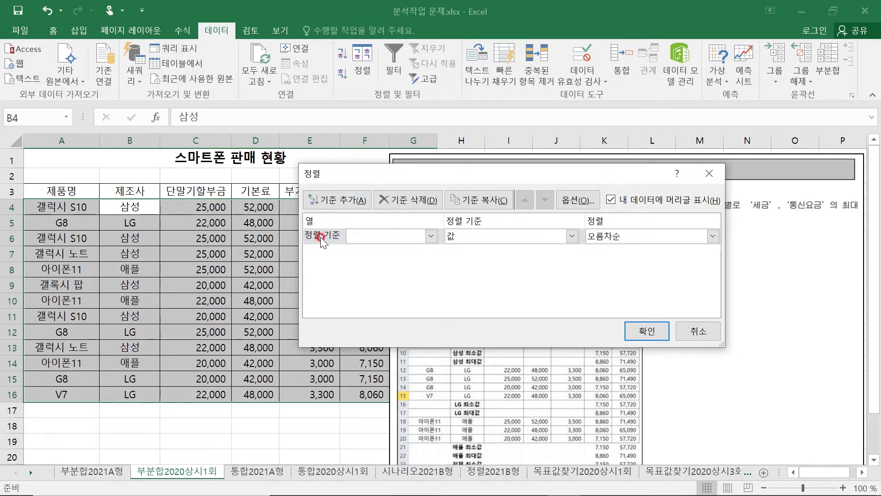
{"action": "left_click", "coordinate": [430, 236]}
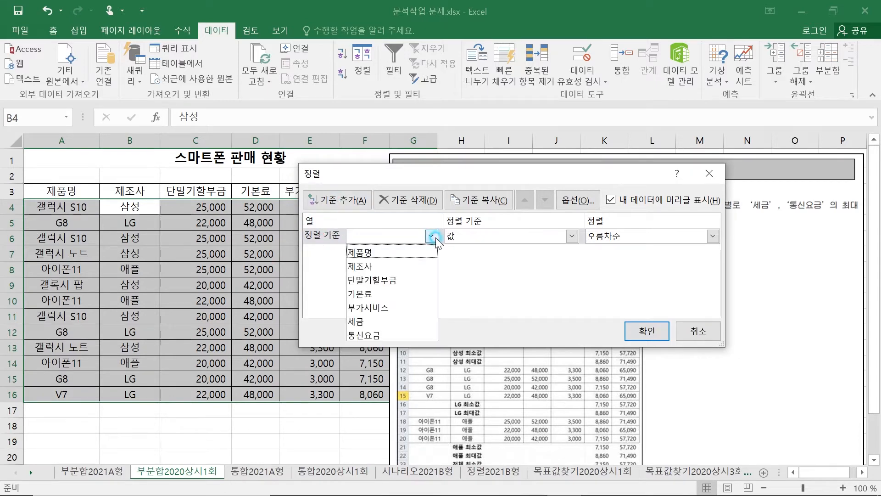
{"action": "left_click", "coordinate": [375, 267]}
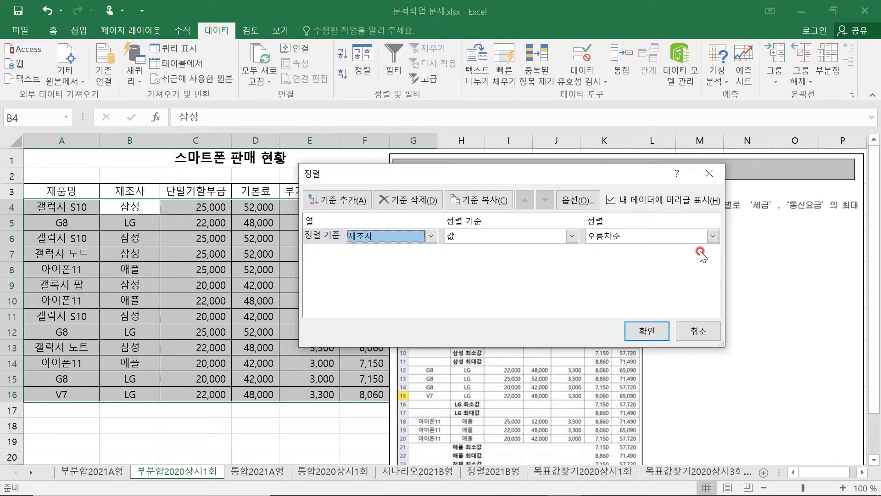
{"action": "left_click", "coordinate": [712, 237]}
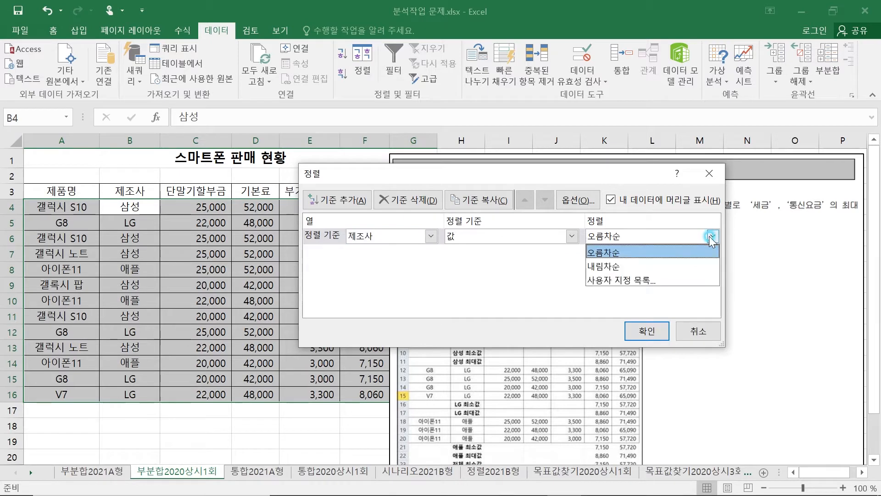
{"action": "left_click", "coordinate": [608, 280]}
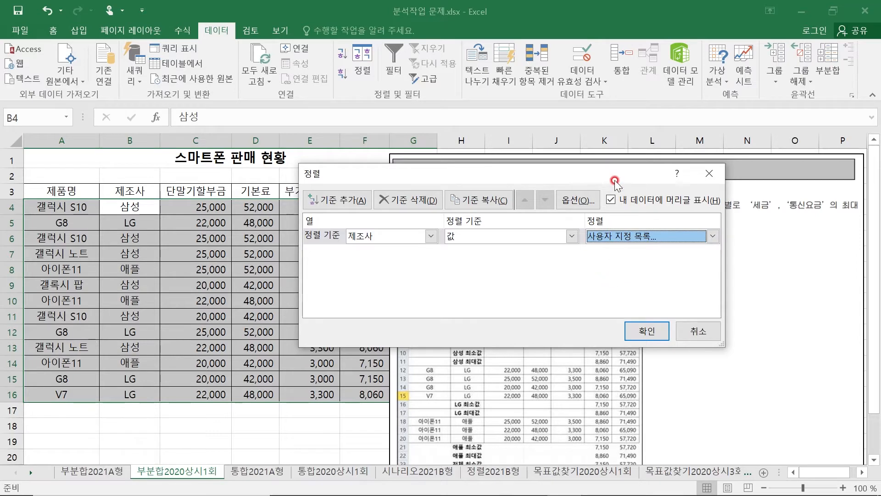
{"action": "left_click_drag", "start_coordinate": [461, 152], "coordinate": [326, 166]}
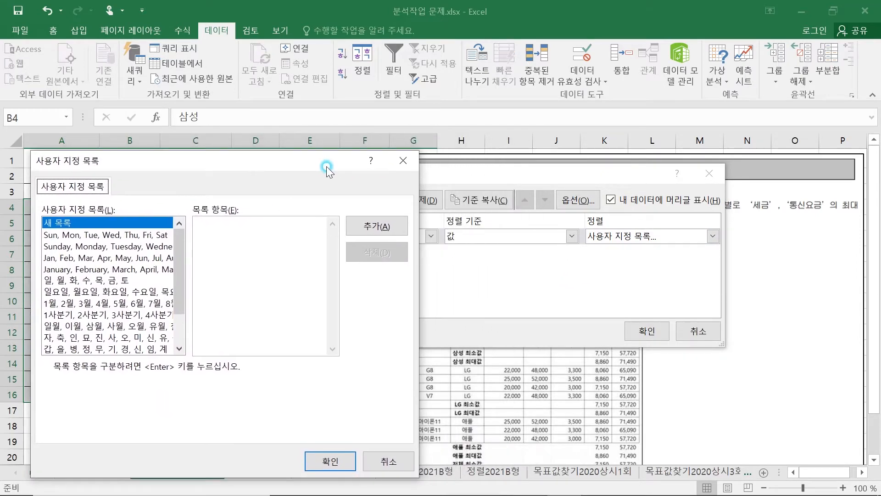
{"action": "left_click", "coordinate": [565, 181]}
{"action": "left_click_drag", "start_coordinate": [278, 163], "coordinate": [347, 175]}
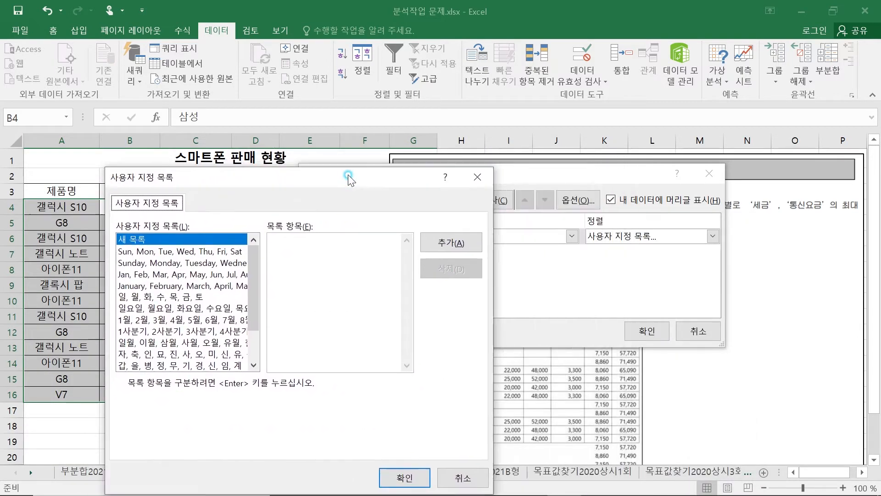
{"action": "left_click", "coordinate": [458, 478]}
{"action": "left_click", "coordinate": [698, 331]}
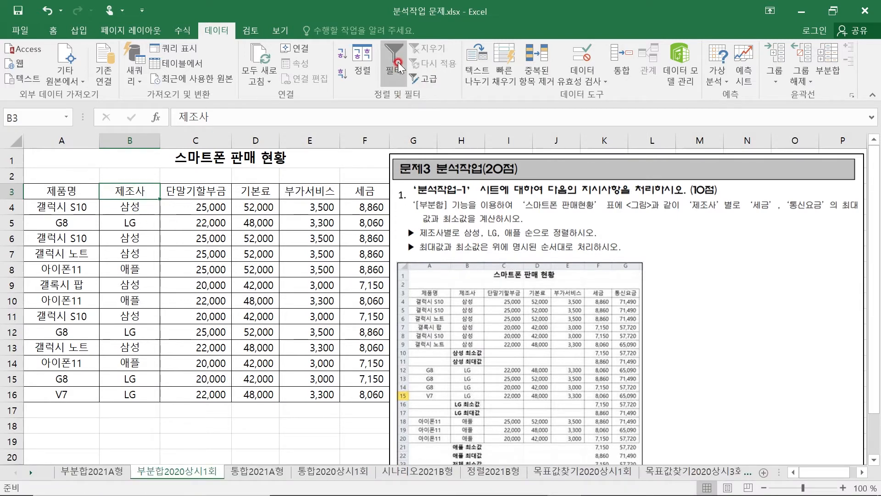
Sort the 스마트폰 판매 현황 table by 제조사 using a new custom list in the order 삼성, LG, 애플.
{"action": "left_click", "coordinate": [362, 60]}
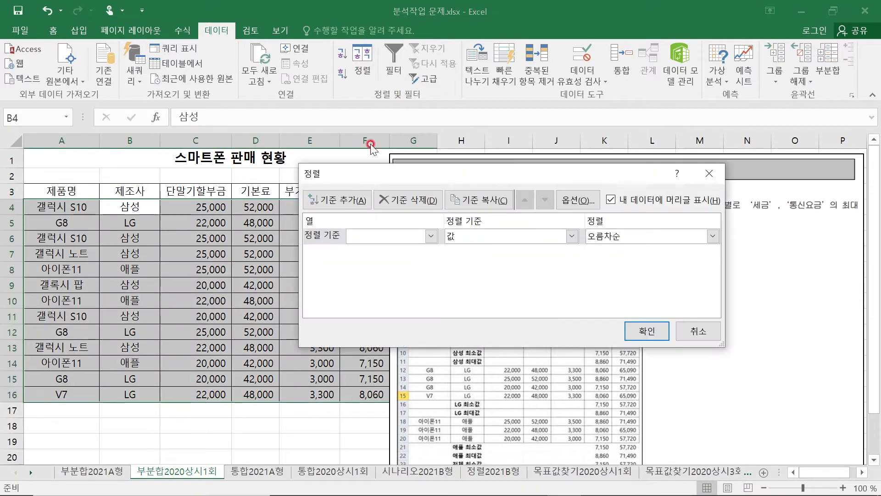
{"action": "left_click", "coordinate": [404, 235]}
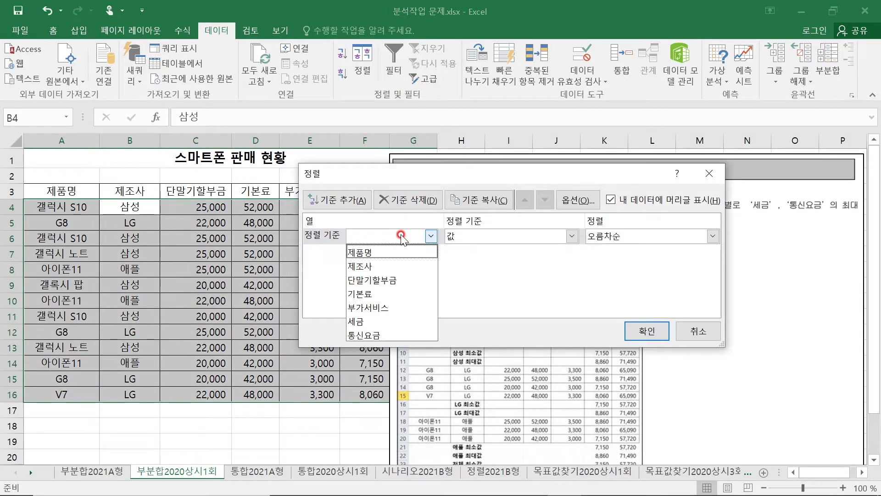
{"action": "left_click", "coordinate": [384, 267]}
{"action": "left_click", "coordinate": [713, 236]}
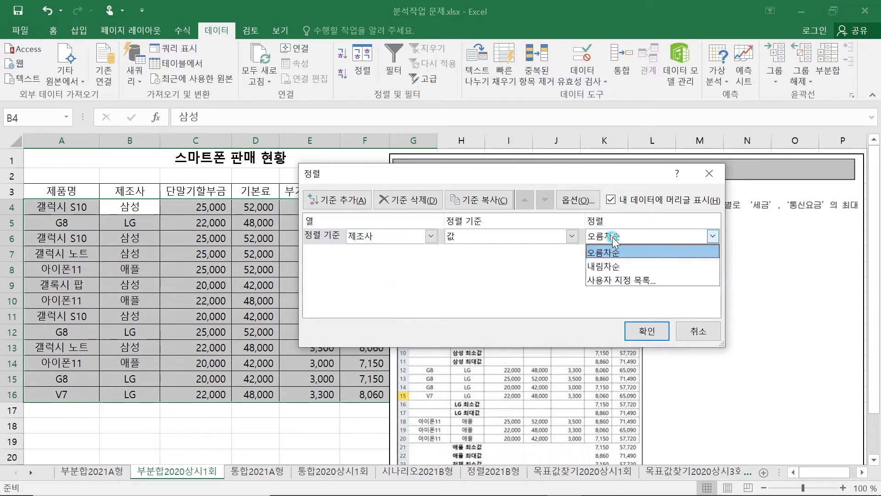
{"action": "left_click", "coordinate": [624, 281]}
{"action": "left_click", "coordinate": [529, 167]}
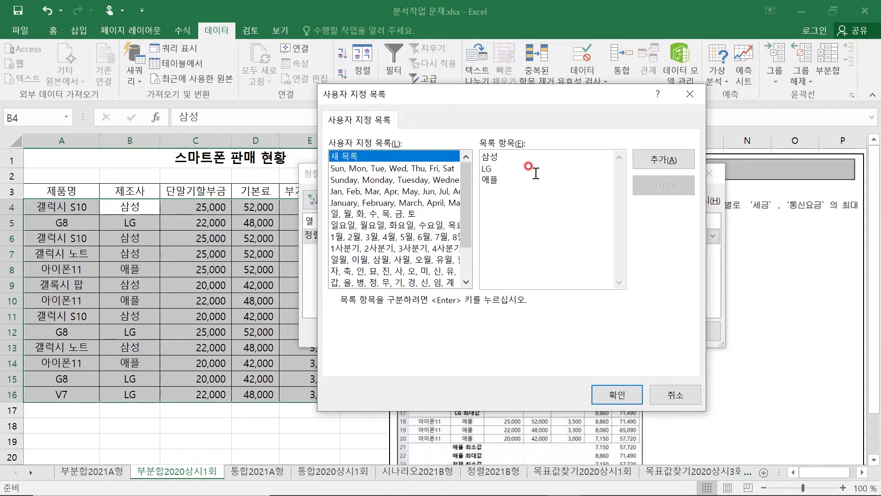
{"action": "left_click", "coordinate": [666, 165]}
{"action": "left_click", "coordinate": [392, 282]}
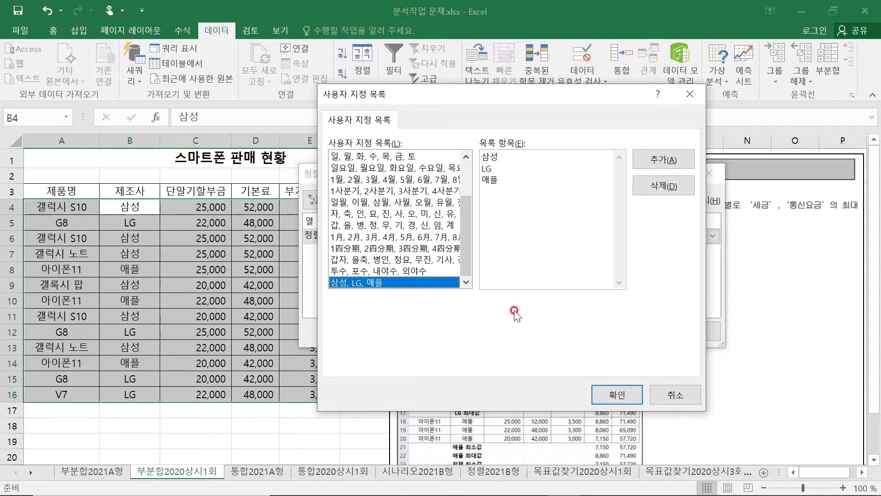
{"action": "left_click", "coordinate": [601, 391]}
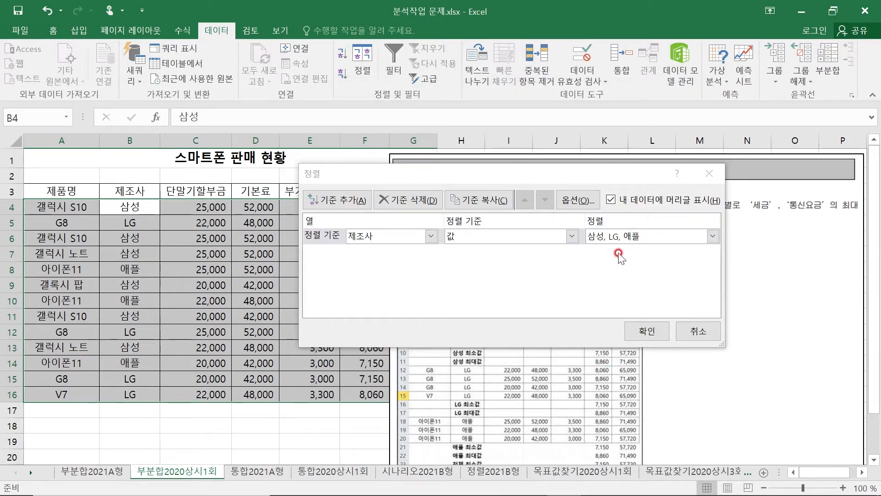
{"action": "left_click", "coordinate": [653, 331]}
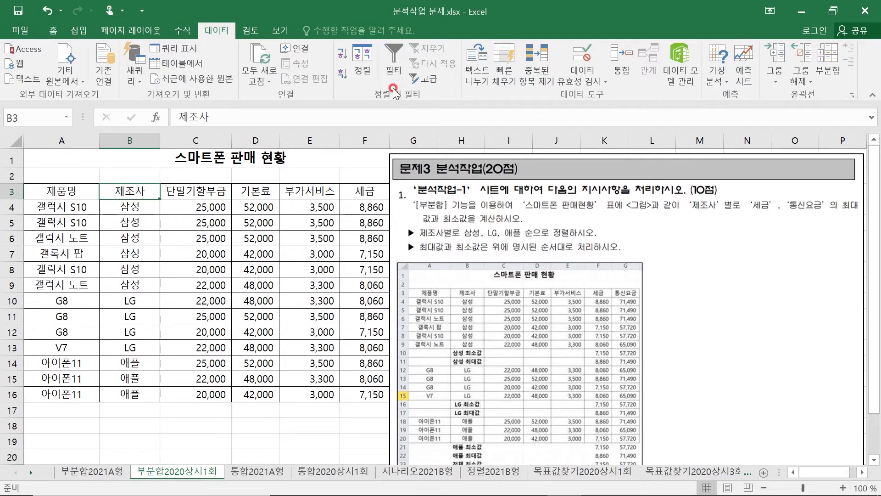
Add 최대값 subtotals of 세금 and 통신요금 to the 스마트폰 판매 현황 table, grouped by 제조사.
{"action": "left_click", "coordinate": [827, 55]}
{"action": "left_click_drag", "start_coordinate": [657, 122], "coordinate": [284, 182]}
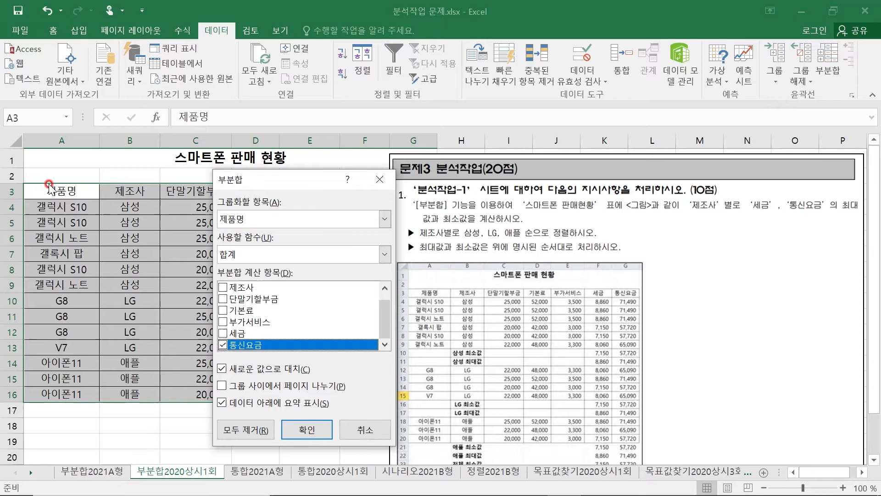
{"action": "left_click", "coordinate": [257, 218]}
{"action": "left_click", "coordinate": [237, 247]}
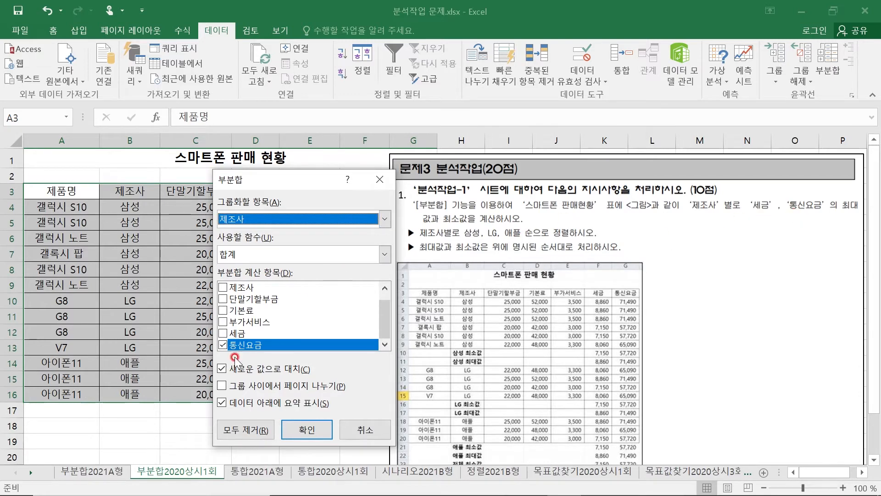
{"action": "left_click", "coordinate": [222, 333]}
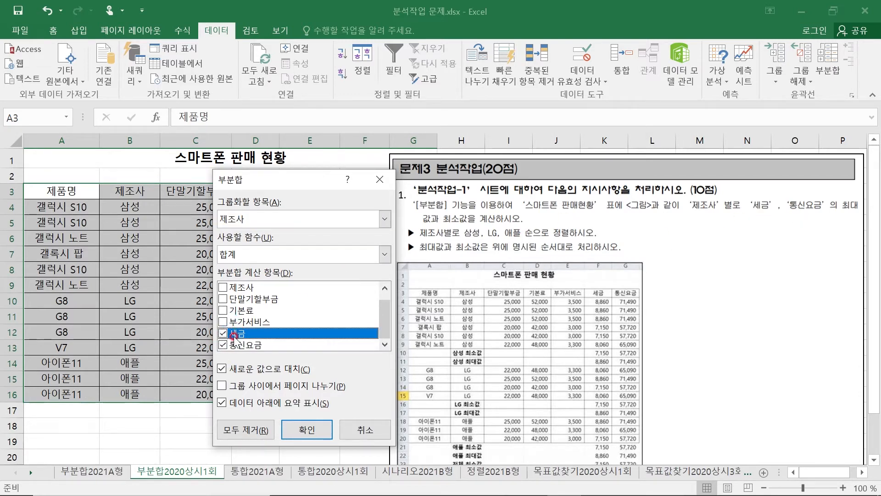
{"action": "left_click", "coordinate": [389, 331]}
{"action": "mouse_move", "coordinate": [384, 326]}
{"action": "left_mouse_down"}
{"action": "mouse_move", "coordinate": [386, 291]}
{"action": "mouse_move", "coordinate": [386, 337]}
{"action": "left_mouse_up"}
{"action": "left_click", "coordinate": [385, 254]}
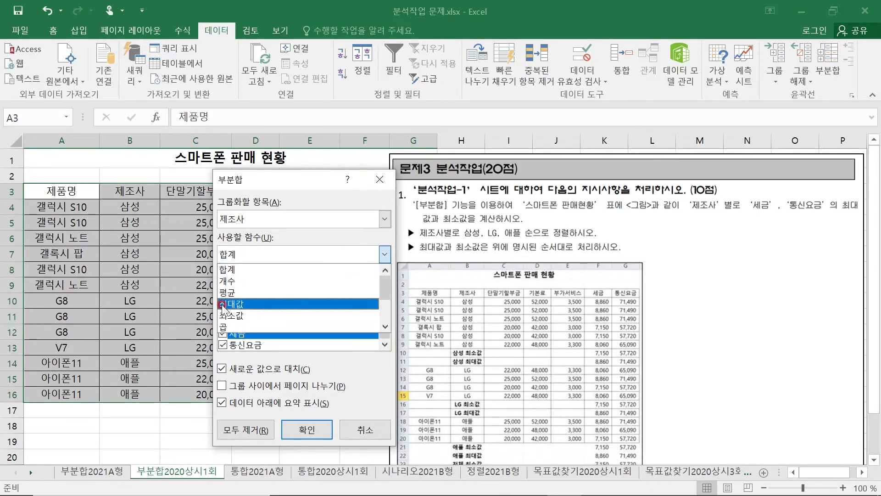
{"action": "left_click", "coordinate": [223, 303]}
{"action": "left_click", "coordinate": [305, 428]}
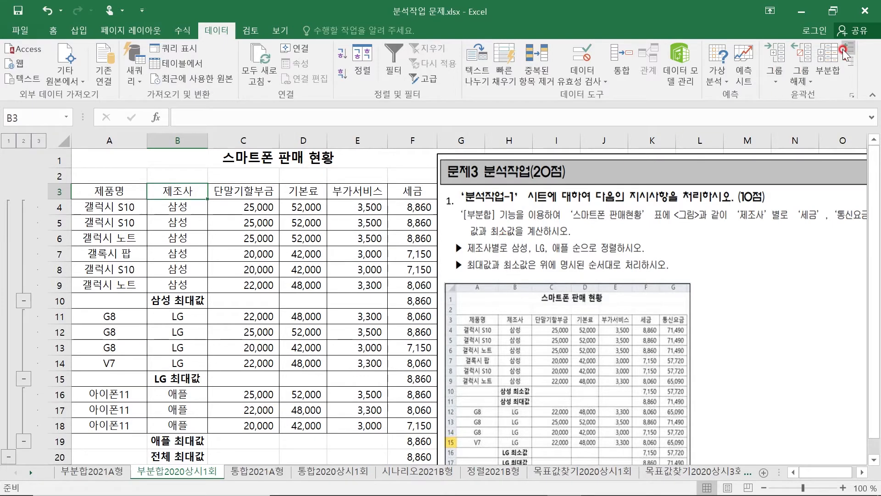
Add 최소값 subtotals of 세금 and 통신요금 by 제조사 without replacing the existing subtotals, and check the rows against the example picture.
{"action": "left_click", "coordinate": [832, 59]}
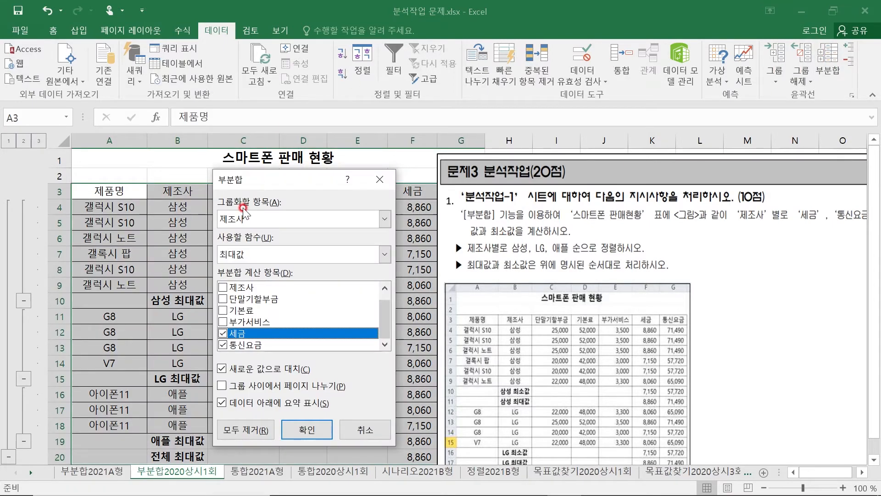
{"action": "left_click", "coordinate": [222, 334]}
{"action": "left_click", "coordinate": [224, 346]}
{"action": "left_click", "coordinate": [385, 254]}
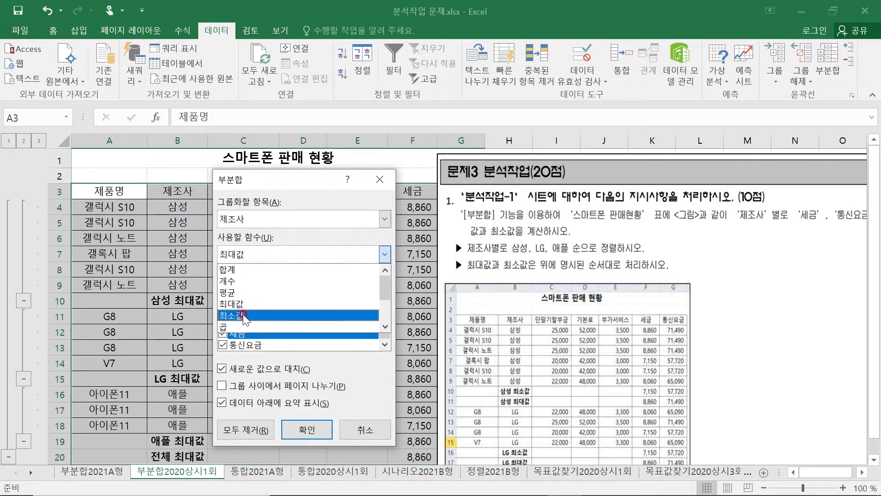
{"action": "left_click", "coordinate": [243, 315]}
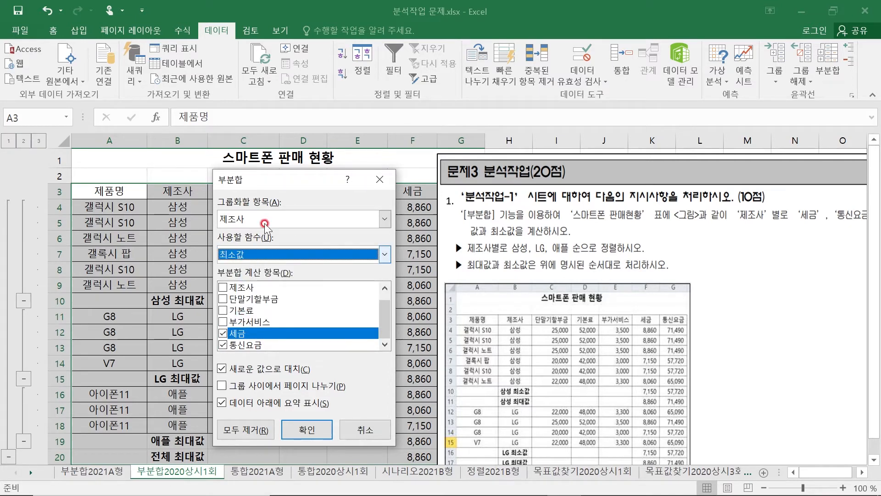
{"action": "left_click_drag", "start_coordinate": [303, 175], "coordinate": [331, 163]}
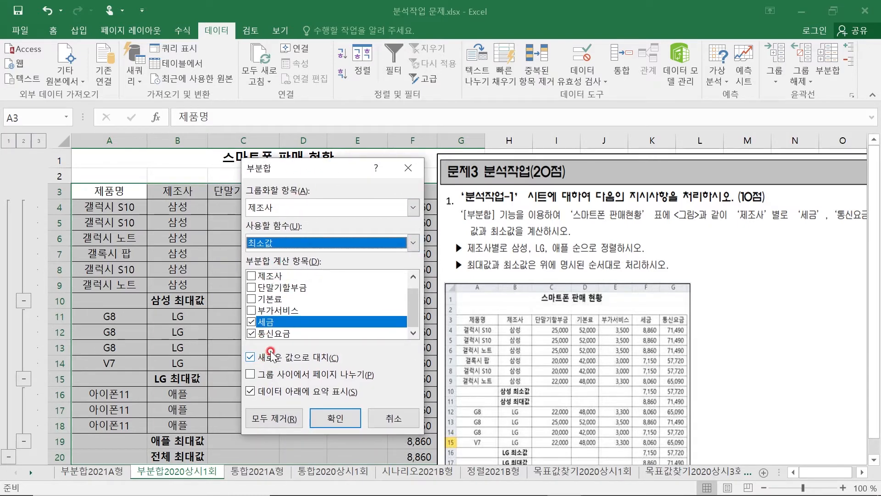
{"action": "left_click", "coordinate": [302, 360]}
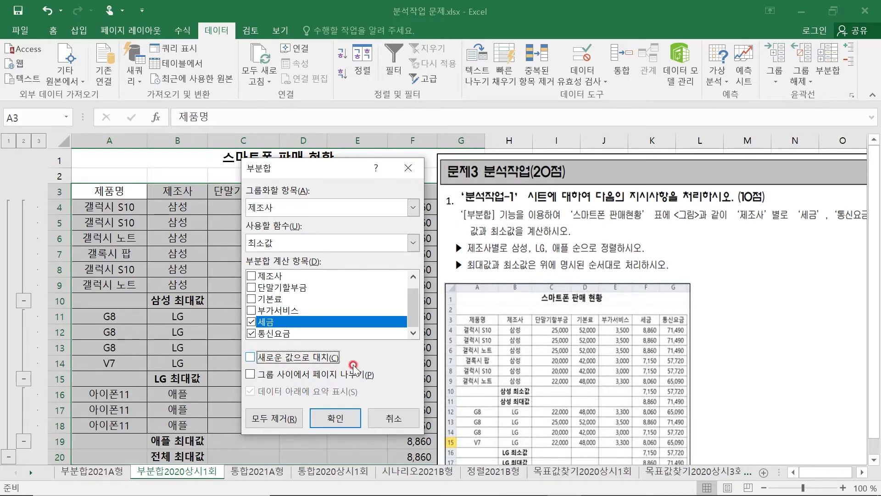
{"action": "left_click", "coordinate": [337, 417]}
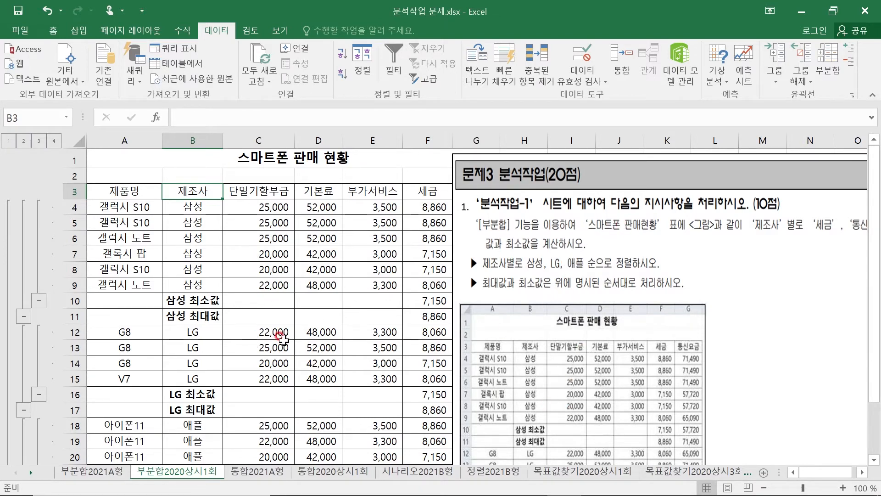
{"action": "scroll", "coordinate": [273, 332], "scroll_direction": "down", "scroll_amount": 1}
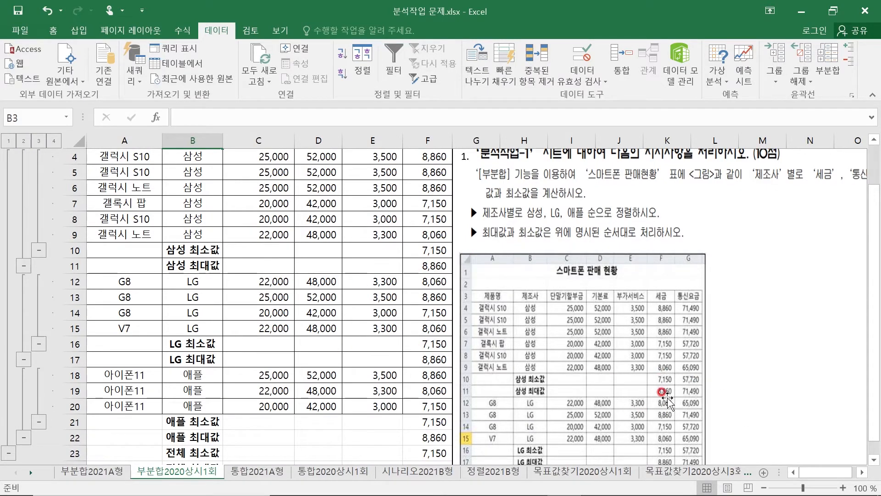
{"action": "scroll", "coordinate": [623, 437], "scroll_direction": "down", "scroll_amount": 1}
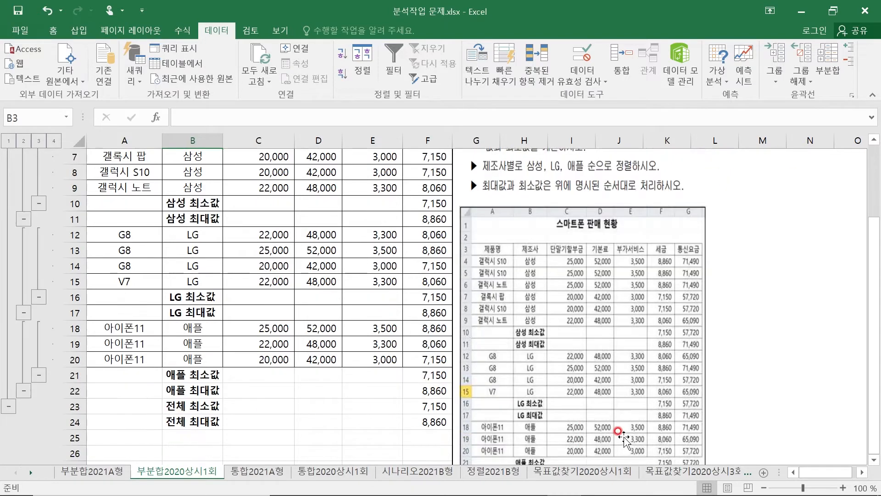
{"action": "scroll", "coordinate": [623, 437], "scroll_direction": "down", "scroll_amount": 1}
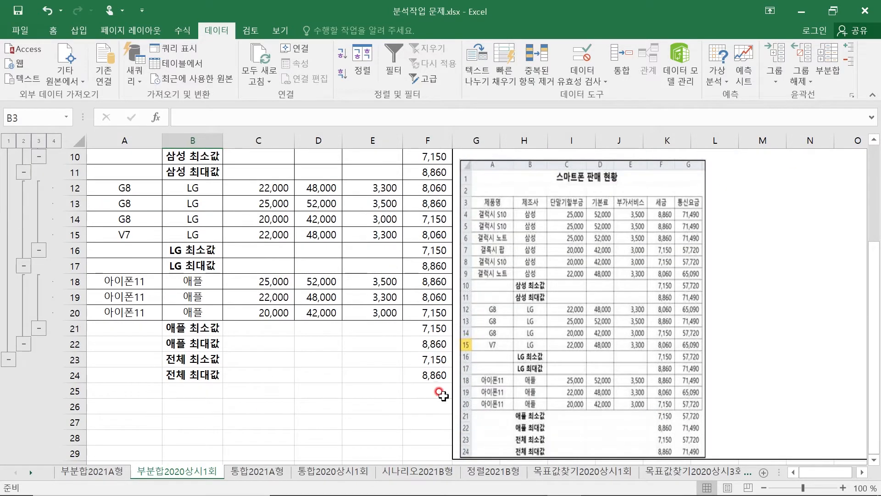
{"action": "scroll", "coordinate": [360, 305], "scroll_direction": "up", "scroll_amount": 3}
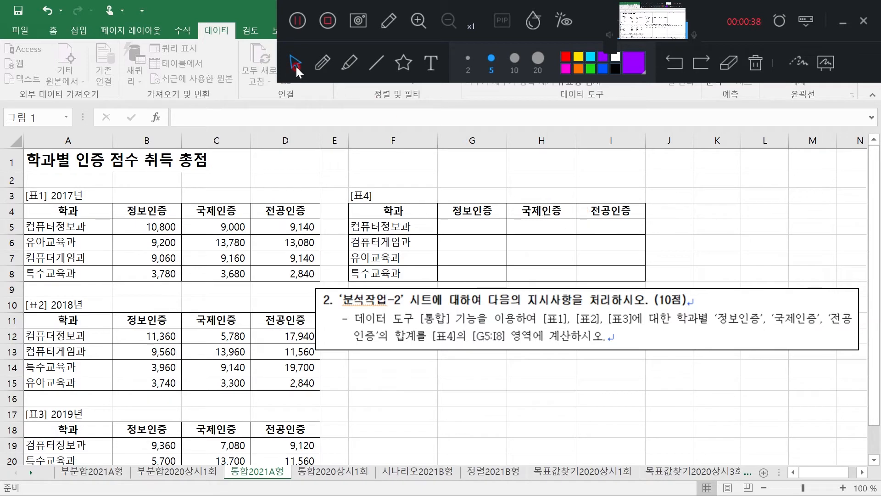
{"action": "left_click", "coordinate": [325, 72]}
{"action": "mouse_move", "coordinate": [420, 347]}
{"action": "left_mouse_down"}
{"action": "mouse_move", "coordinate": [401, 332]}
{"action": "mouse_move", "coordinate": [416, 350]}
{"action": "left_mouse_up"}
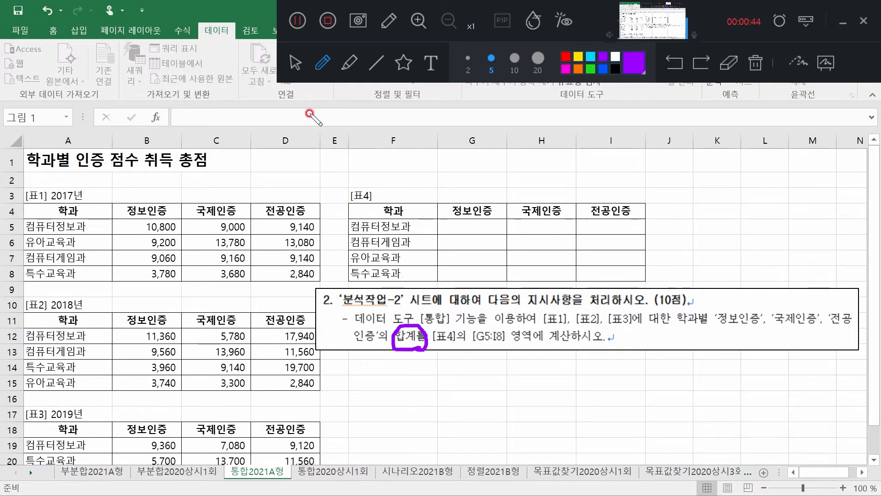
{"action": "left_click", "coordinate": [293, 64]}
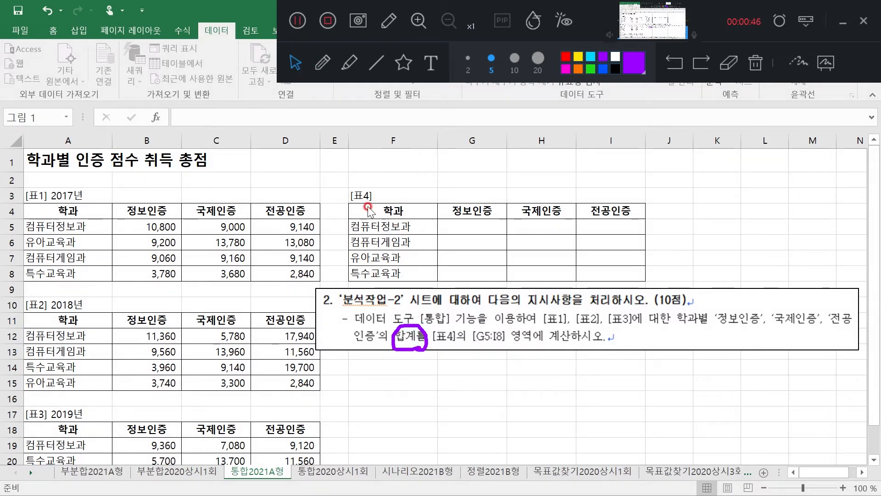
Start a consolidation into F4:I8 of 표4 and delete all leftover reference ranges from its list.
{"action": "left_click_drag", "start_coordinate": [375, 210], "coordinate": [596, 273]}
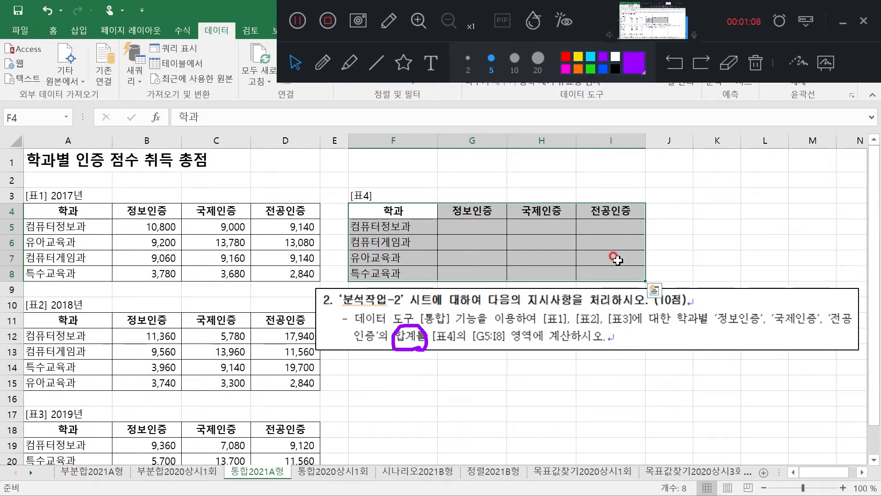
{"action": "left_click", "coordinate": [844, 23]}
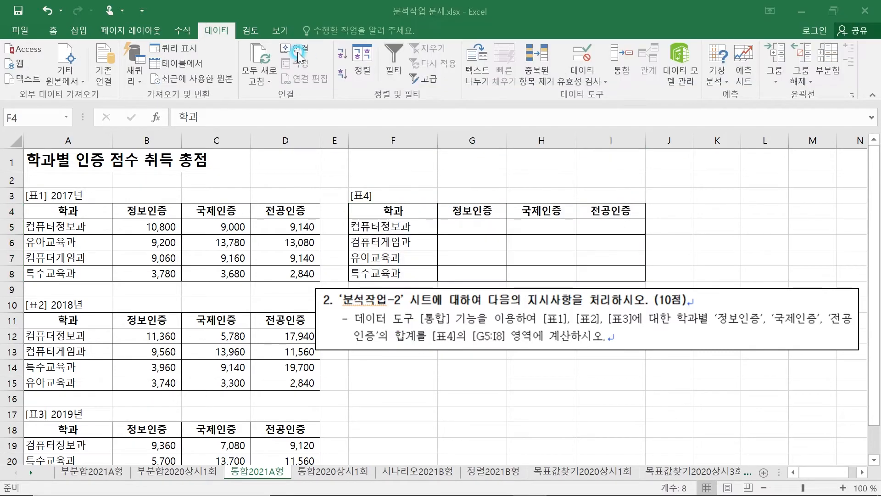
{"action": "left_click", "coordinate": [615, 56]}
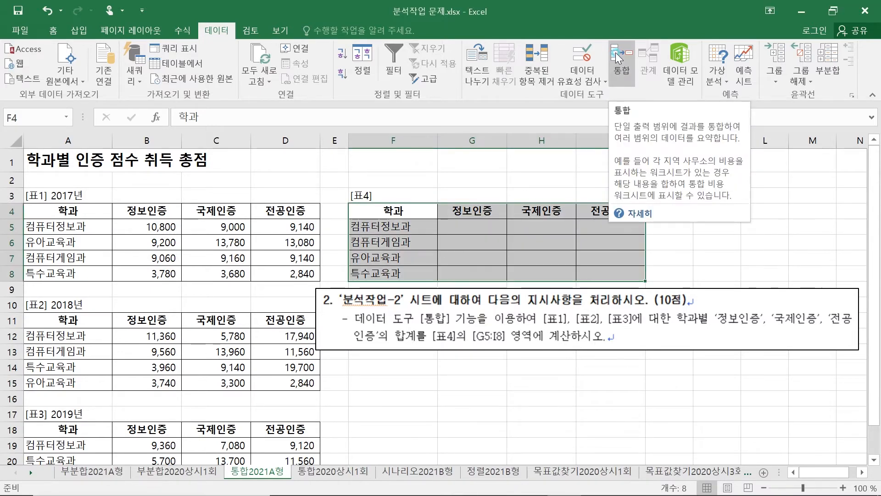
{"action": "left_click", "coordinate": [617, 56]}
{"action": "left_click", "coordinate": [322, 289]}
{"action": "left_click", "coordinate": [443, 318]}
{"action": "left_click", "coordinate": [289, 289]}
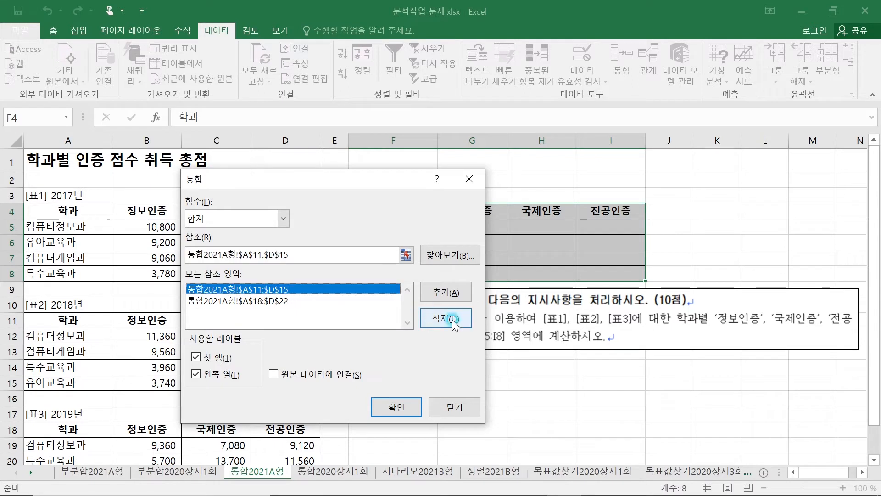
{"action": "left_click", "coordinate": [448, 319]}
{"action": "left_click", "coordinate": [315, 290]}
{"action": "left_click", "coordinate": [448, 318]}
{"action": "left_click", "coordinate": [313, 290]}
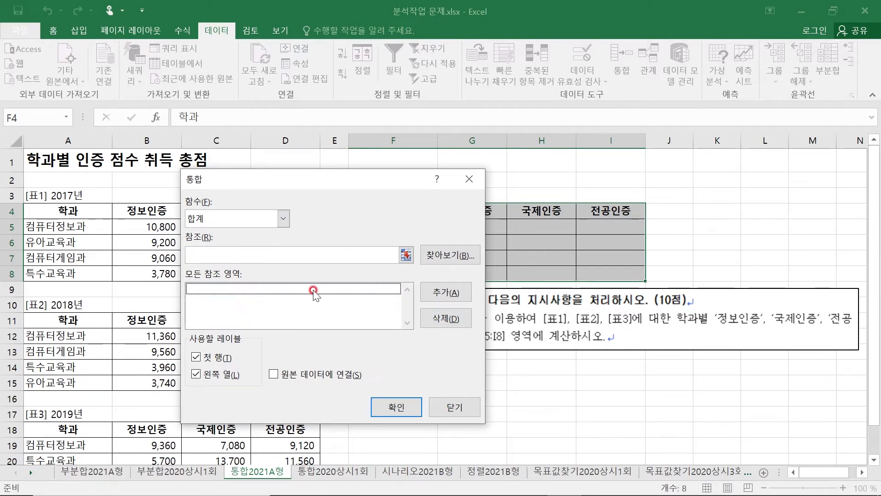
Add the 표1 range A4:D8, including its headers, to the consolidation references.
{"action": "left_click", "coordinate": [217, 253]}
{"action": "left_click", "coordinate": [60, 214]}
{"action": "left_click", "coordinate": [188, 254]}
{"action": "left_click", "coordinate": [78, 221]}
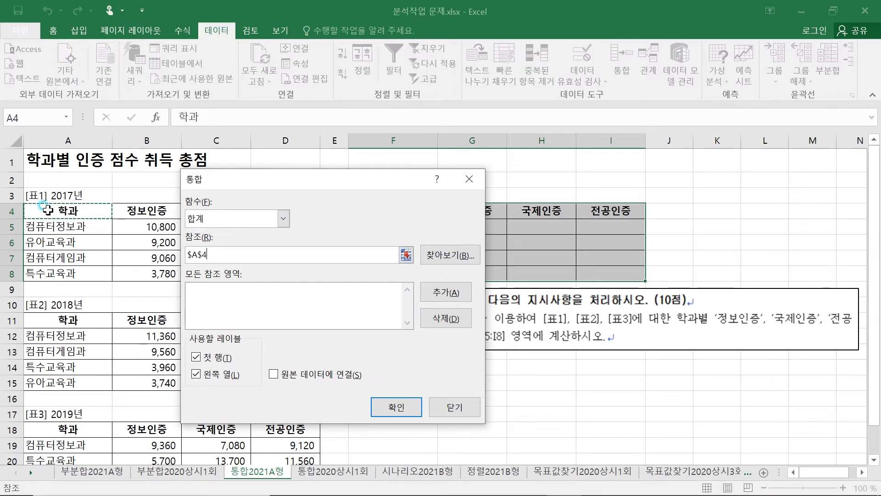
{"action": "left_click_drag", "start_coordinate": [48, 210], "coordinate": [280, 275]}
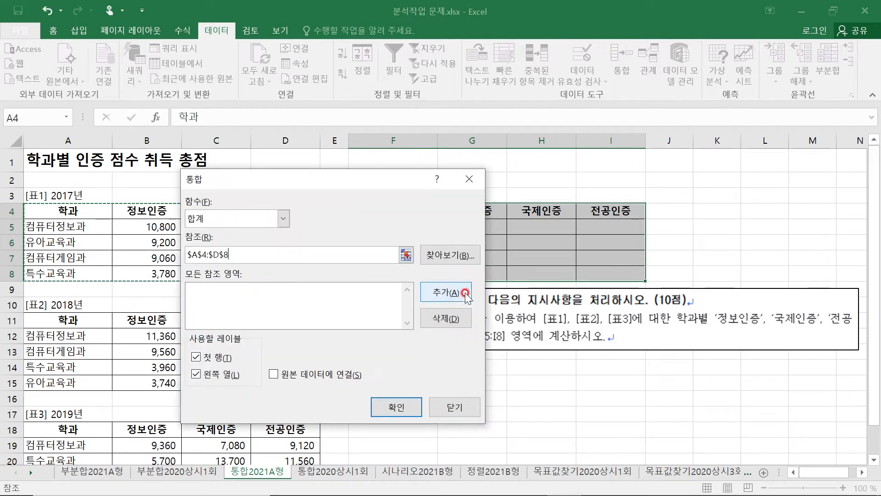
{"action": "left_click", "coordinate": [455, 296]}
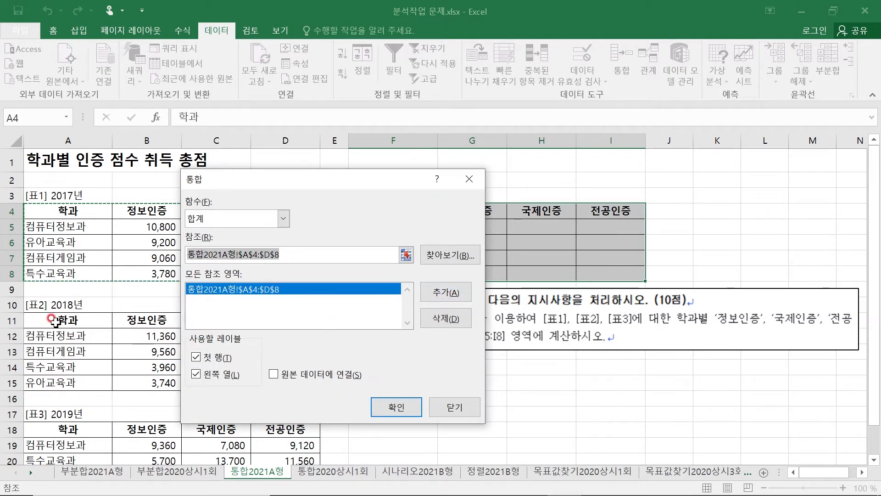
Add the 표2 range A11:D15 and the 표3 range A18:D22 to the consolidation references.
{"action": "left_click_drag", "start_coordinate": [54, 320], "coordinate": [287, 382]}
{"action": "left_click", "coordinate": [438, 293]}
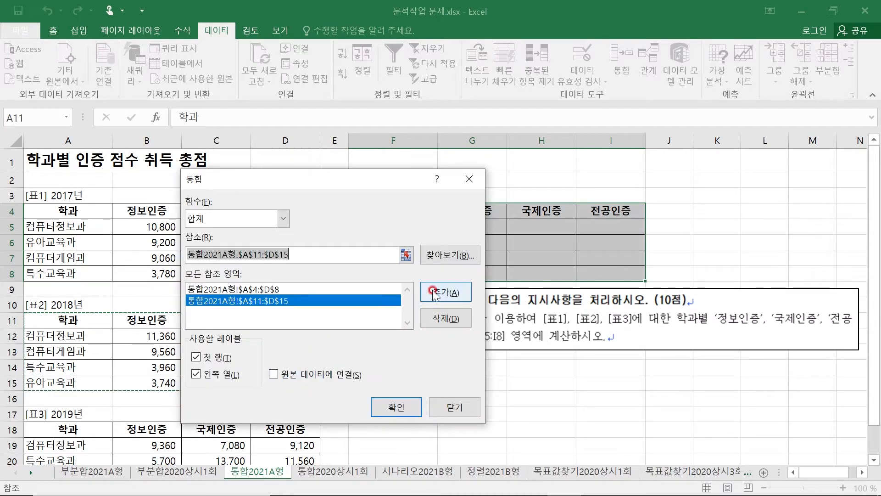
{"action": "left_click_drag", "start_coordinate": [62, 434], "coordinate": [289, 436]}
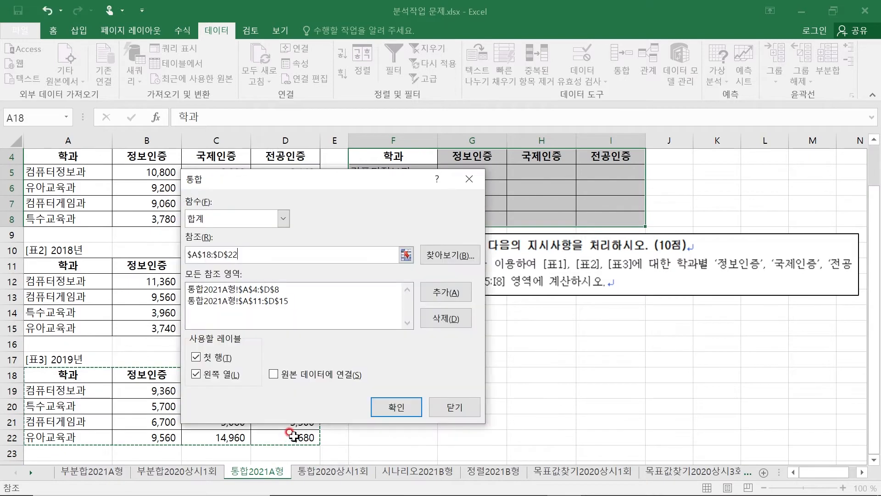
{"action": "left_click", "coordinate": [441, 292]}
Apply the 합계 consolidation to 표4 with both the 첫 행 and 왼쪽 열 labels enabled.
{"action": "left_click", "coordinate": [219, 280]}
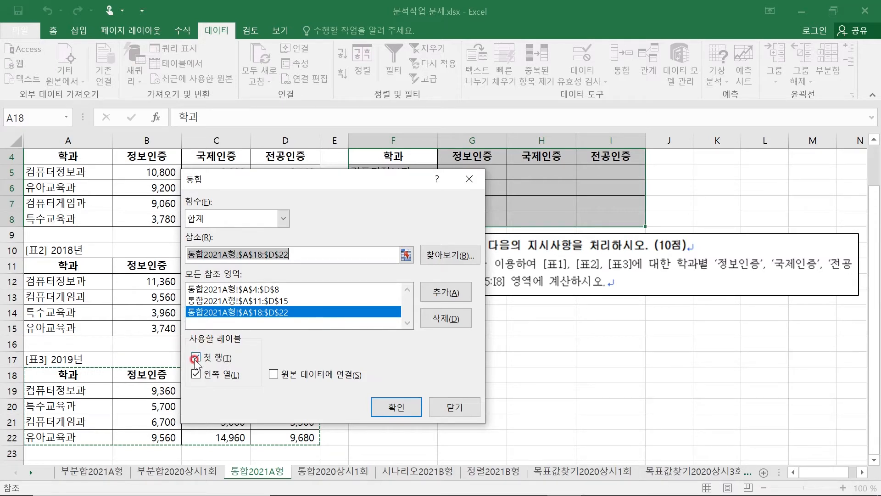
{"action": "left_click_drag", "start_coordinate": [350, 178], "coordinate": [327, 238]}
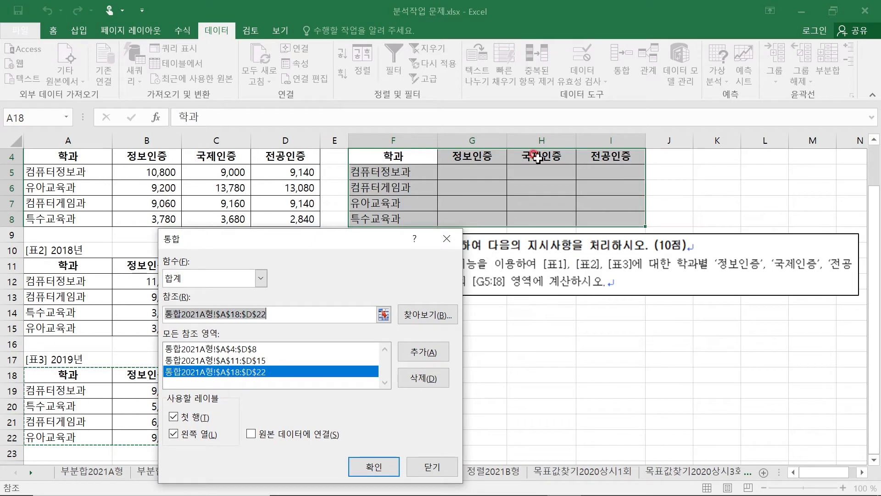
{"action": "left_click_drag", "start_coordinate": [356, 242], "coordinate": [491, 205]}
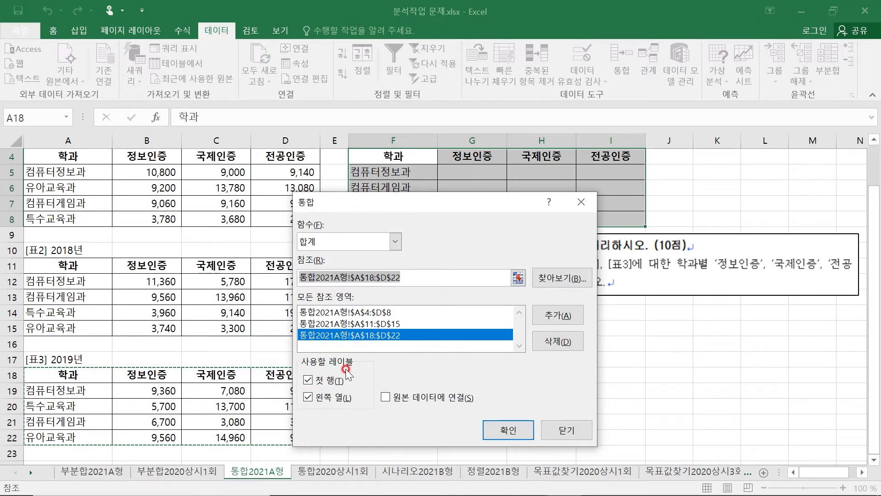
{"action": "left_click_drag", "start_coordinate": [432, 209], "coordinate": [312, 180]}
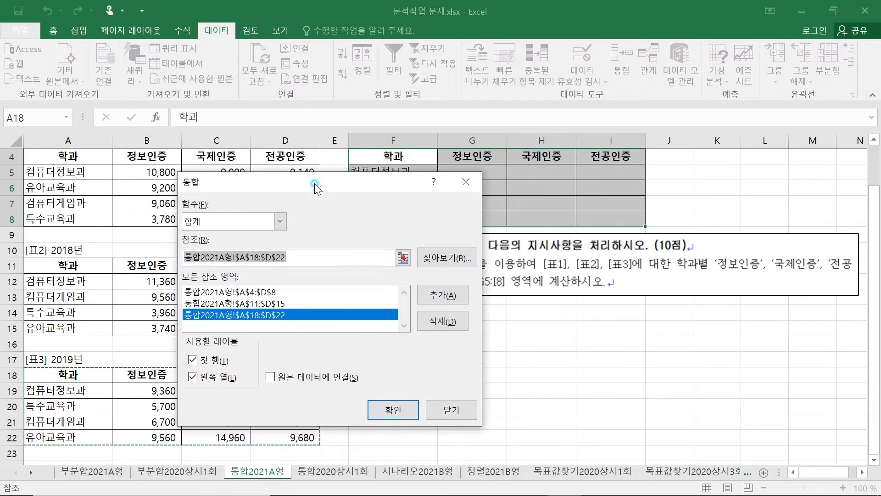
{"action": "left_click", "coordinate": [388, 406]}
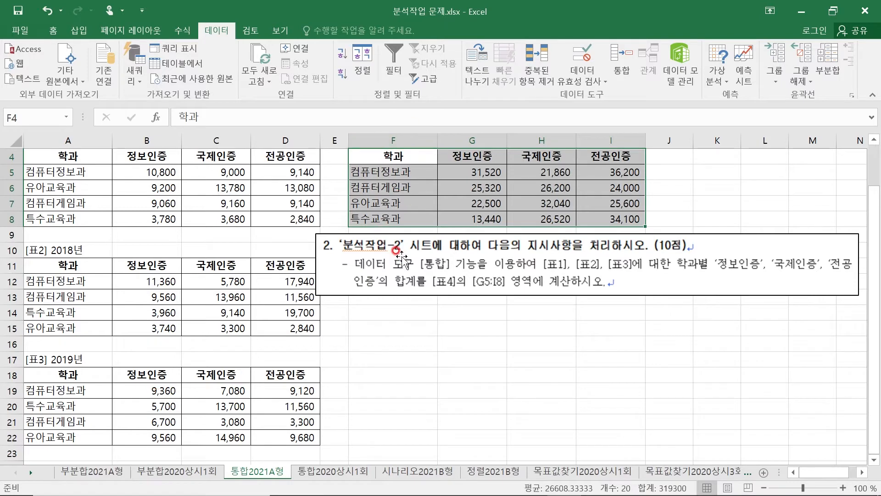
Reopen the 통합 settings to view the available functions, keep 합계, and close without applying.
{"action": "left_click", "coordinate": [622, 58]}
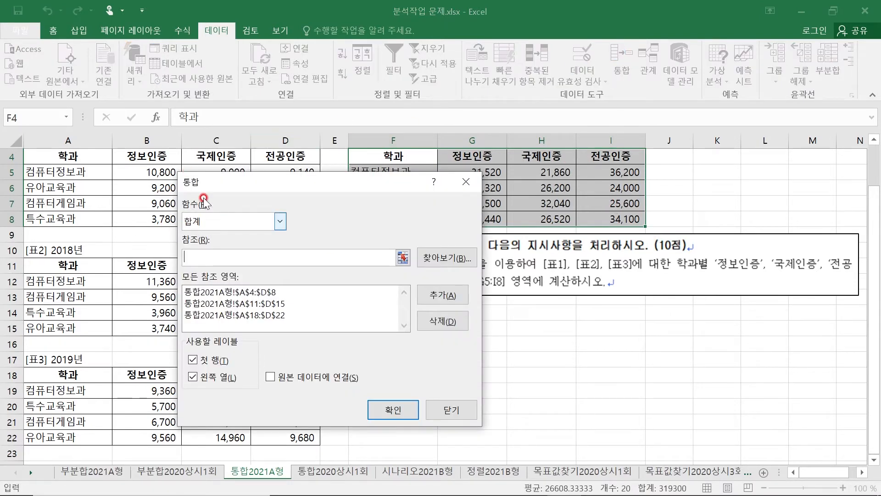
{"action": "left_click", "coordinate": [280, 223]}
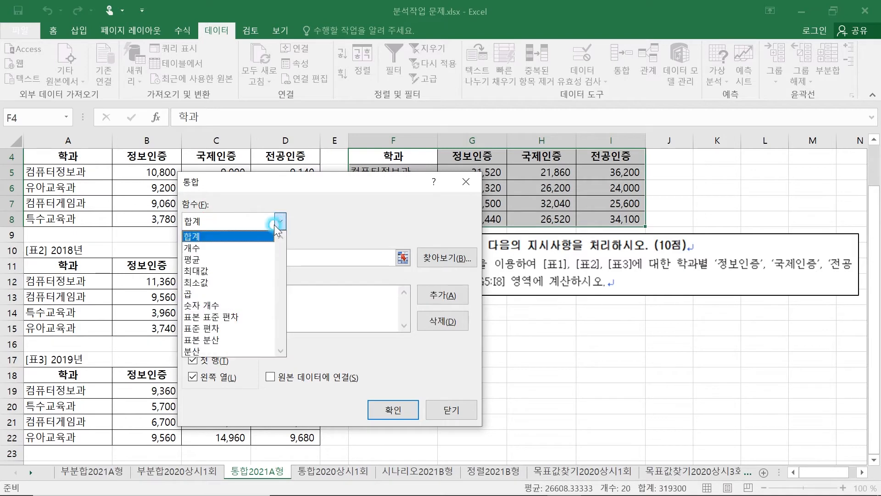
{"action": "left_click", "coordinate": [220, 239]}
{"action": "left_click", "coordinate": [455, 410]}
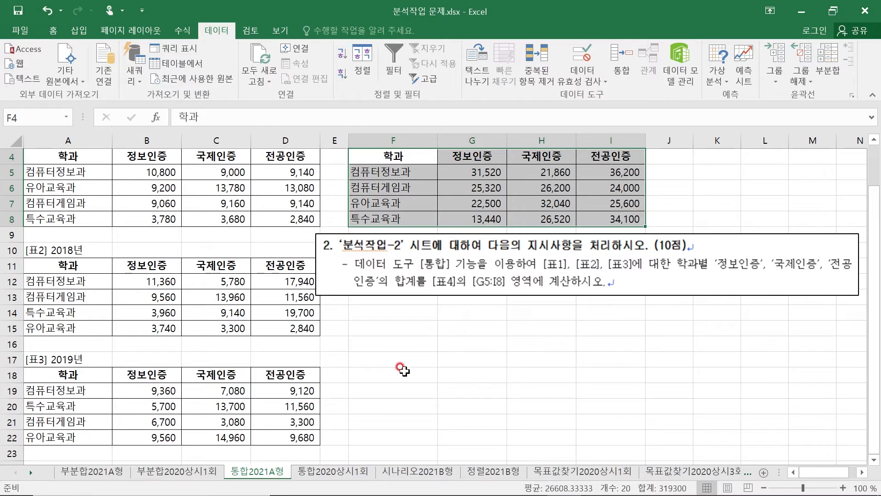
Open the 통합2020상시1회 sheet and examine its consolidation task and the three monthly 급여 지급 현황 tables.
{"action": "left_click", "coordinate": [377, 338]}
{"action": "left_click", "coordinate": [327, 473]}
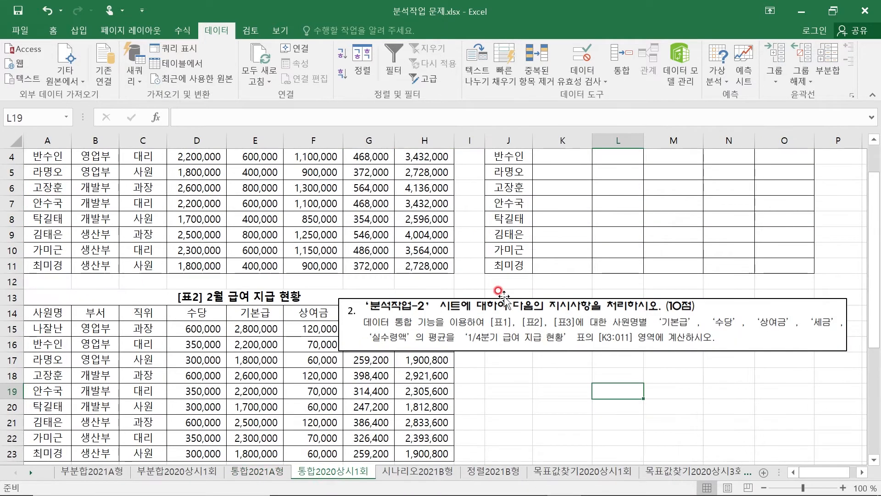
{"action": "scroll", "coordinate": [444, 268], "scroll_direction": "up", "scroll_amount": 1}
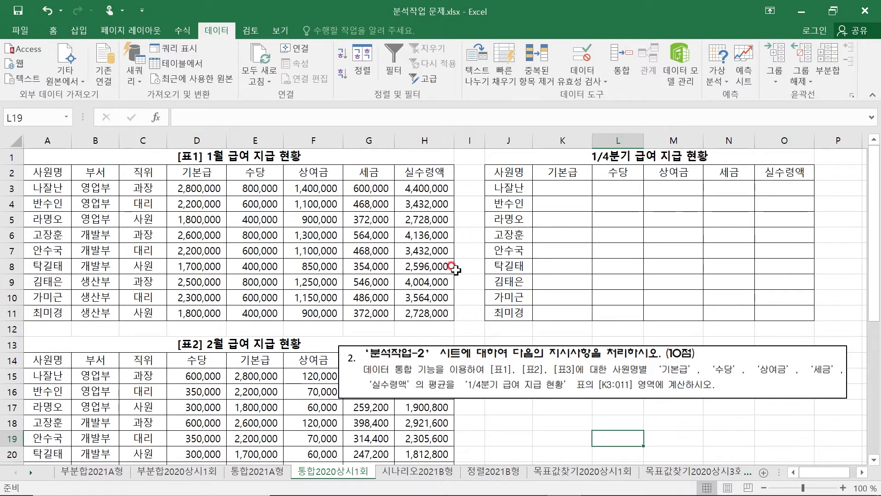
{"action": "left_click", "coordinate": [513, 378]}
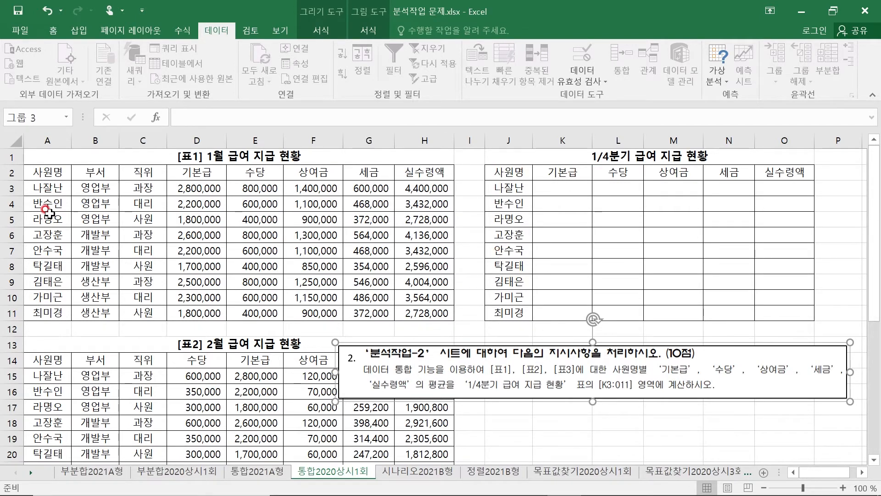
{"action": "scroll", "coordinate": [68, 349], "scroll_direction": "down", "scroll_amount": 3}
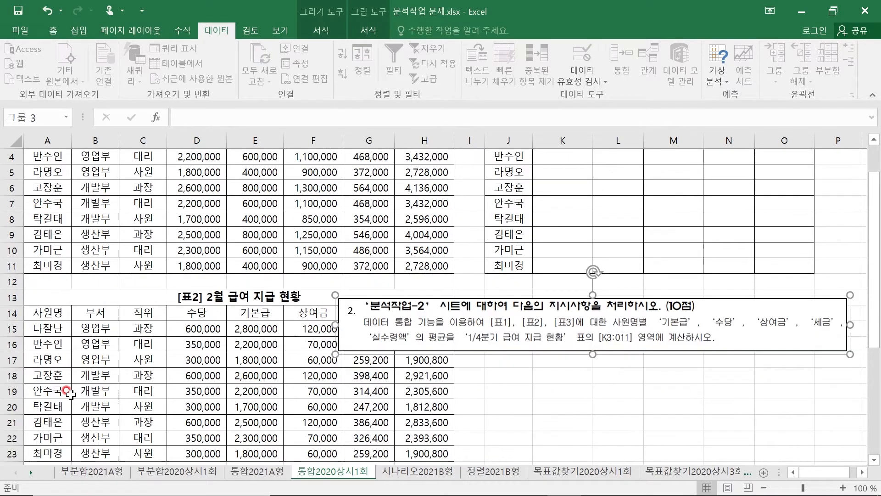
{"action": "scroll", "coordinate": [69, 365], "scroll_direction": "down", "scroll_amount": 3}
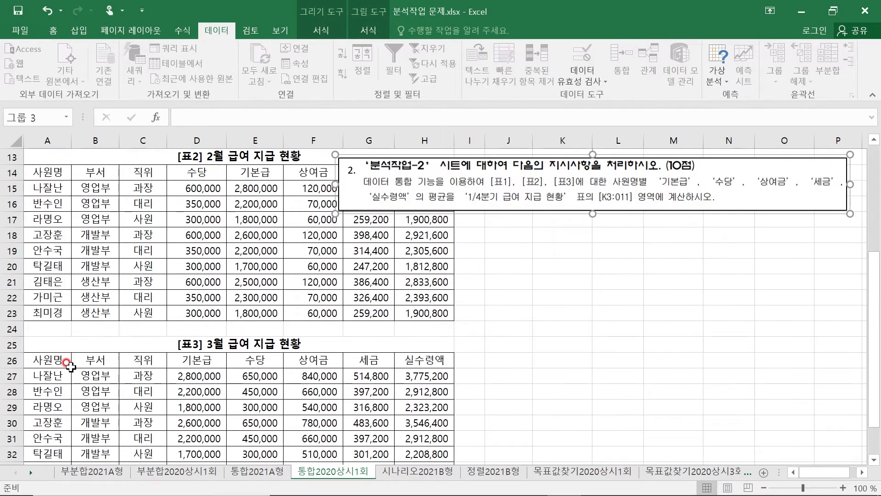
{"action": "scroll", "coordinate": [69, 309], "scroll_direction": "up", "scroll_amount": 6}
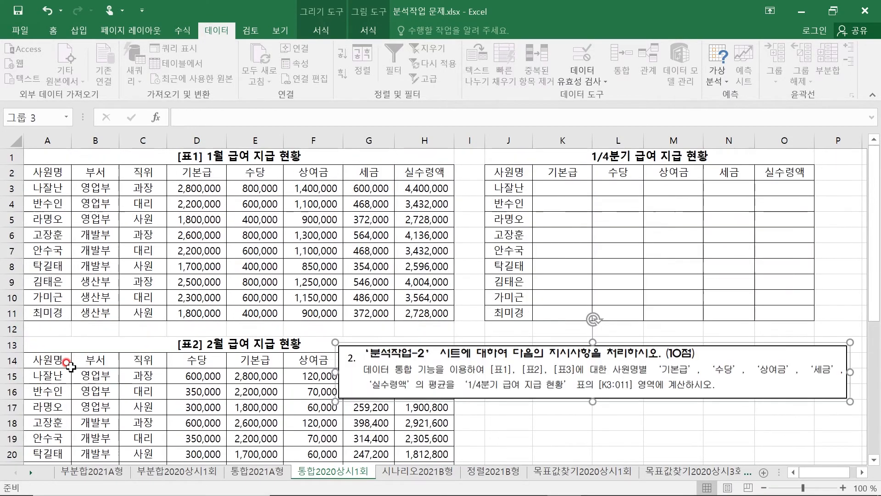
Select the 1/4분기 급여 지급 현황 table J2:O11 as the consolidation destination and set the 통합 function to 평균.
{"action": "left_click", "coordinate": [514, 172]}
{"action": "left_click_drag", "start_coordinate": [511, 171], "coordinate": [790, 307]}
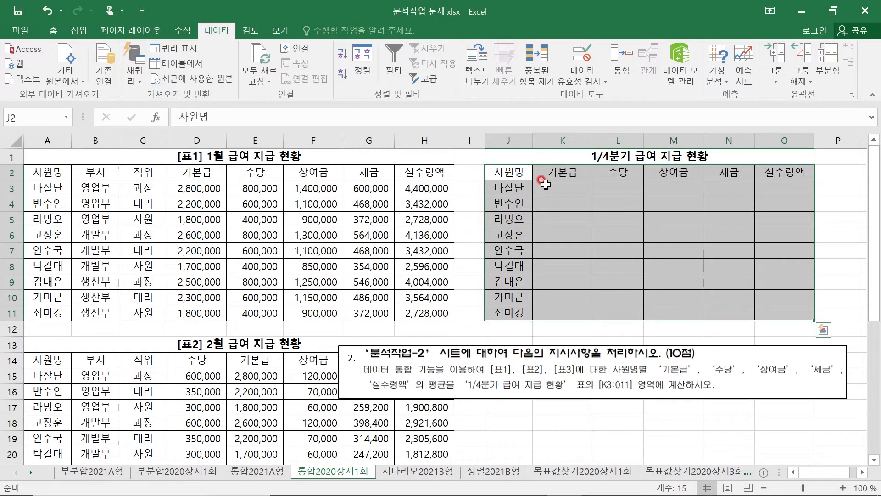
{"action": "left_click", "coordinate": [617, 59]}
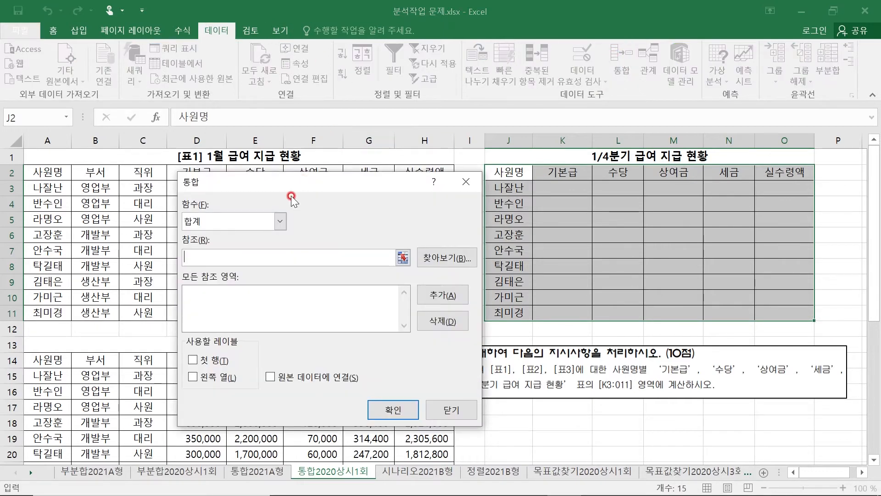
{"action": "left_click_drag", "start_coordinate": [294, 185], "coordinate": [320, 123]}
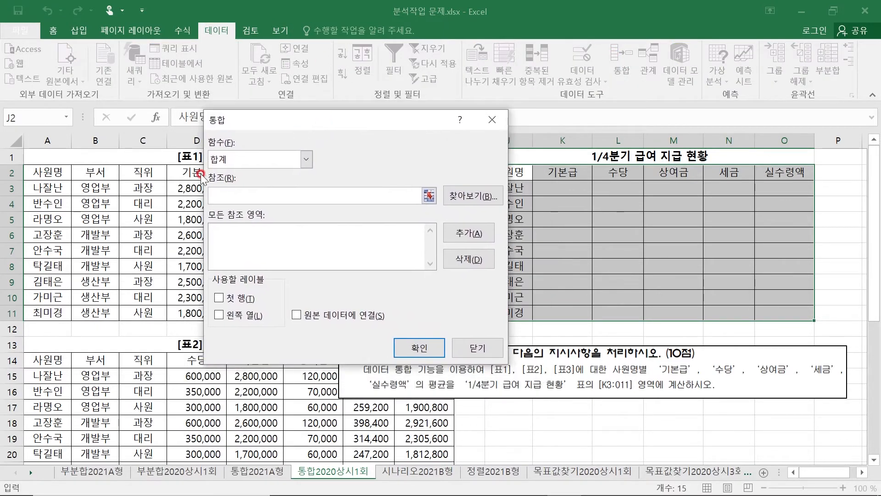
{"action": "left_click", "coordinate": [242, 160]}
{"action": "left_click", "coordinate": [230, 197]}
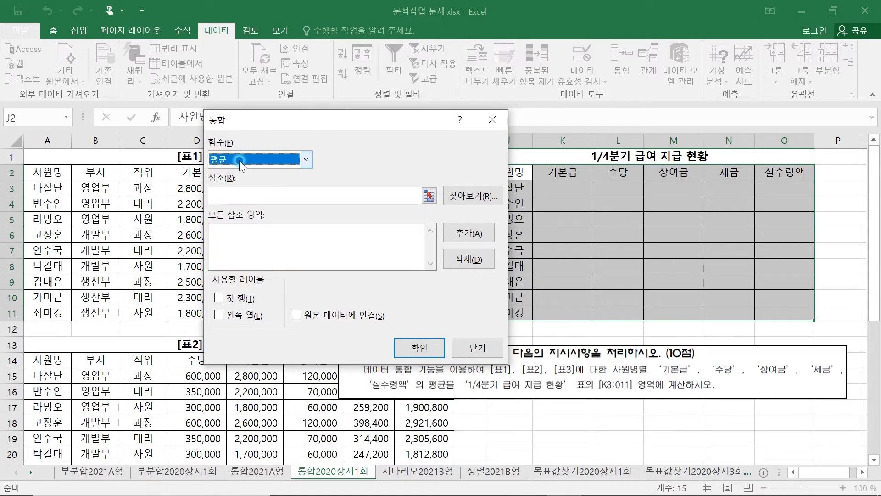
Add the 표1 range A2:H11 and the 표2 range A14:H23 to the consolidation references.
{"action": "left_click", "coordinate": [237, 193]}
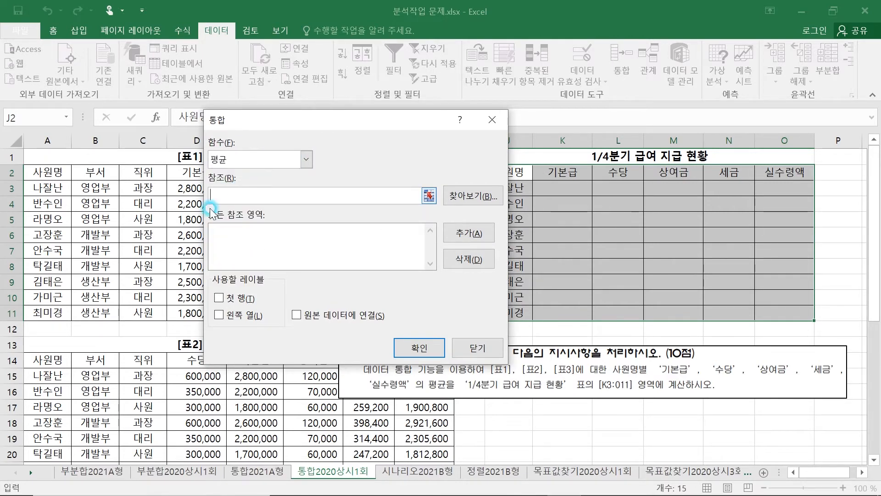
{"action": "left_click_drag", "start_coordinate": [48, 171], "coordinate": [431, 315]}
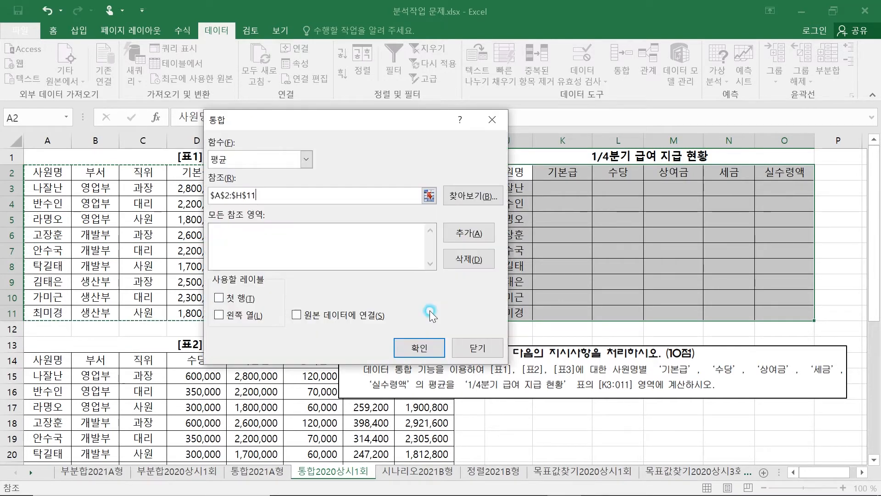
{"action": "left_click", "coordinate": [468, 233]}
{"action": "left_click_drag", "start_coordinate": [44, 362], "coordinate": [423, 435]}
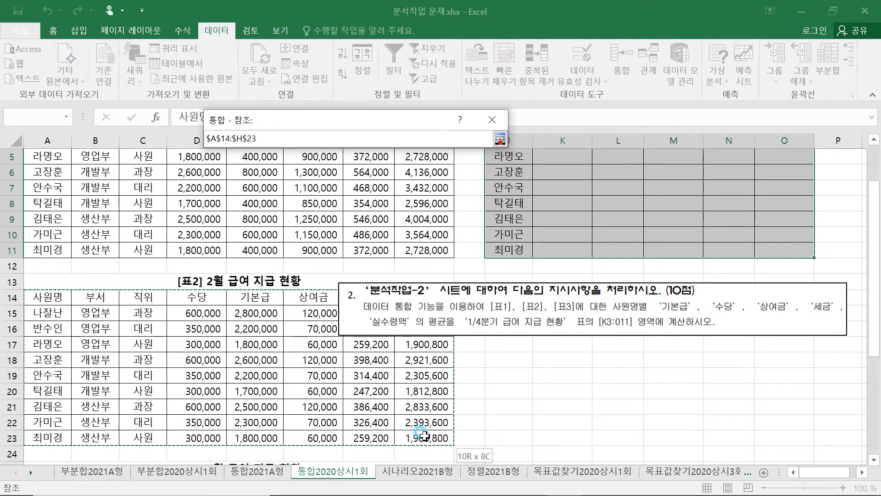
{"action": "left_click_drag", "start_coordinate": [423, 435], "coordinate": [423, 436]}
{"action": "left_click", "coordinate": [469, 233]}
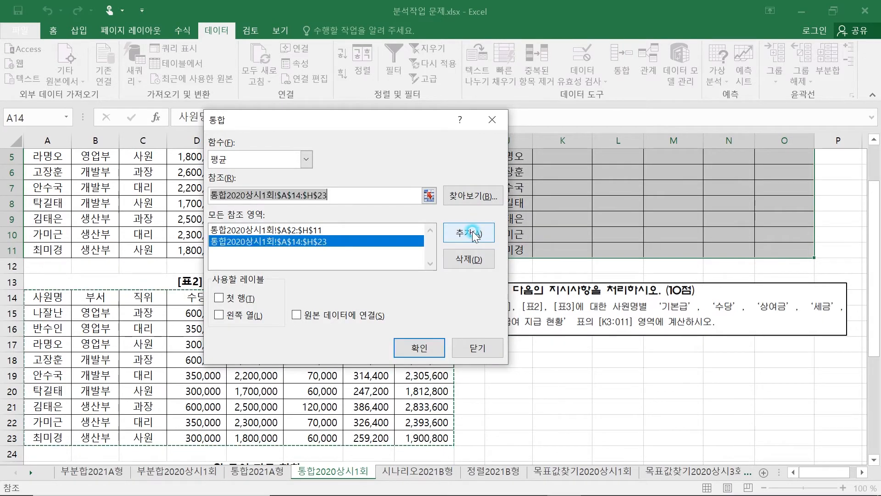
Add the 표3 range A26:H35, including its headers, to the consolidation references.
{"action": "scroll", "coordinate": [80, 417], "scroll_direction": "down", "scroll_amount": 1}
{"action": "scroll", "coordinate": [81, 417], "scroll_direction": "down", "scroll_amount": 1}
{"action": "left_click_drag", "start_coordinate": [55, 393], "coordinate": [435, 437]}
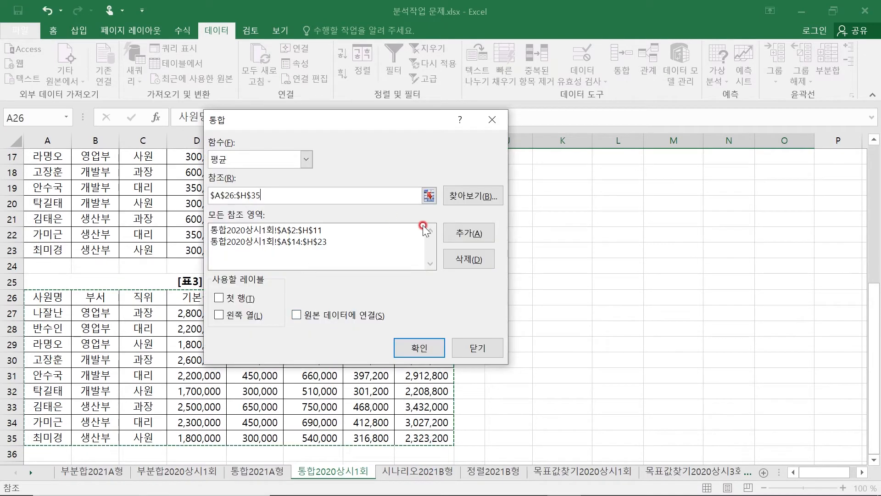
{"action": "left_click", "coordinate": [469, 233]}
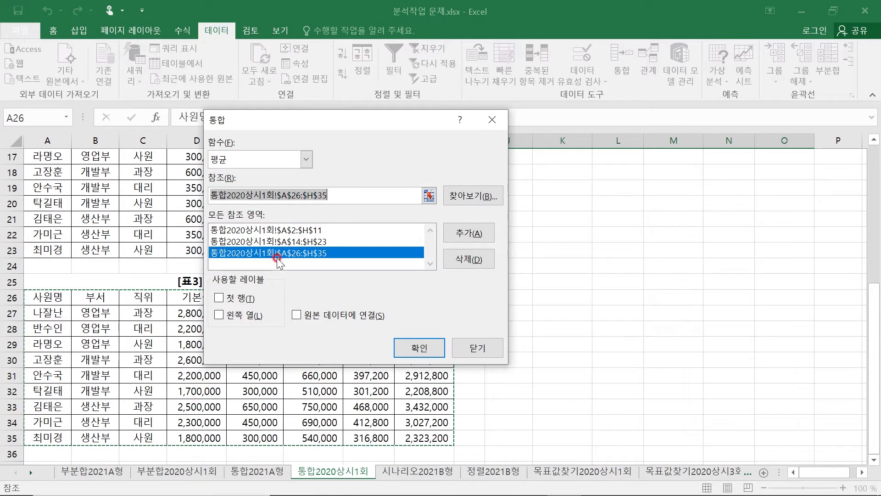
Apply the 평균 consolidation to the 1/4분기 table with both the 첫 행 and 왼쪽 열 labels enabled.
{"action": "left_click", "coordinate": [219, 298]}
{"action": "left_click", "coordinate": [219, 315]}
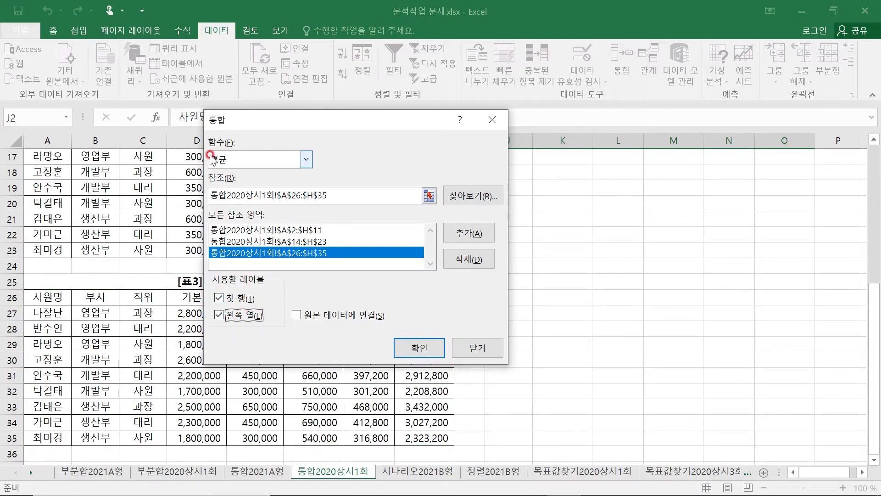
{"action": "left_click", "coordinate": [431, 357]}
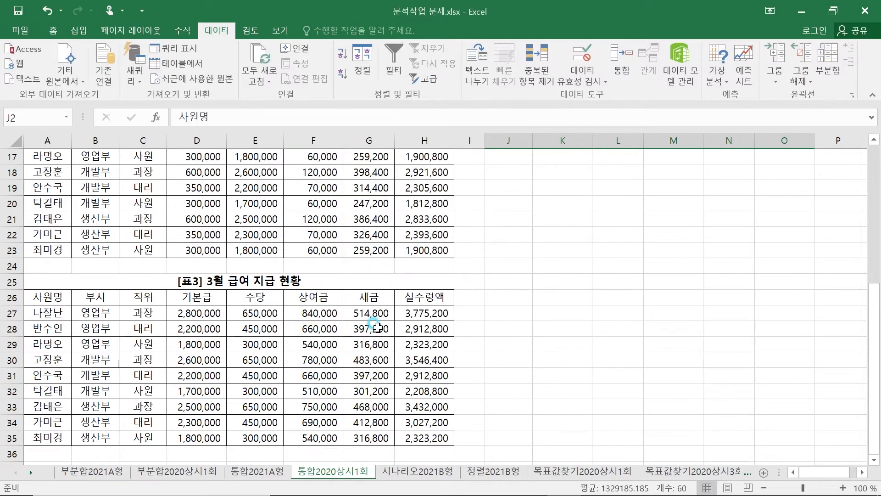
{"action": "scroll", "coordinate": [404, 350], "scroll_direction": "up", "scroll_amount": 5}
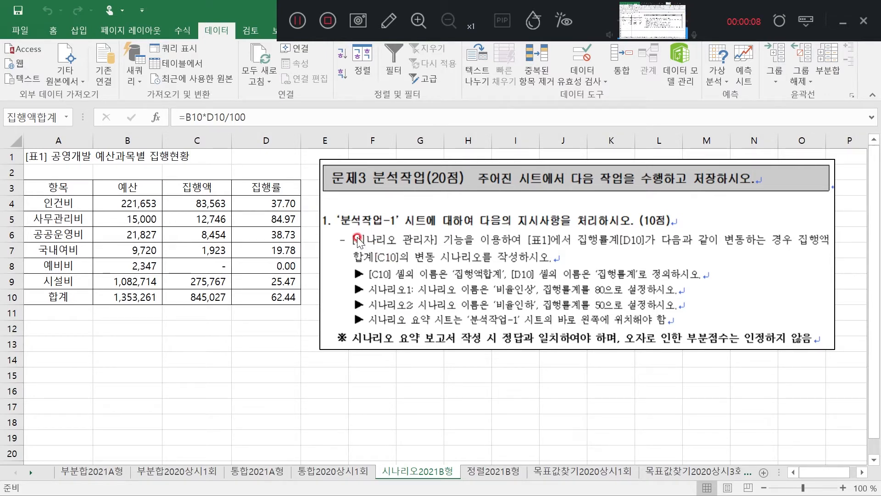
On the 시나리오2021B형 sheet, examine total cells D10 and C10, and underline 집행률계[D10] in the scenario task text.
{"action": "left_click", "coordinate": [268, 297]}
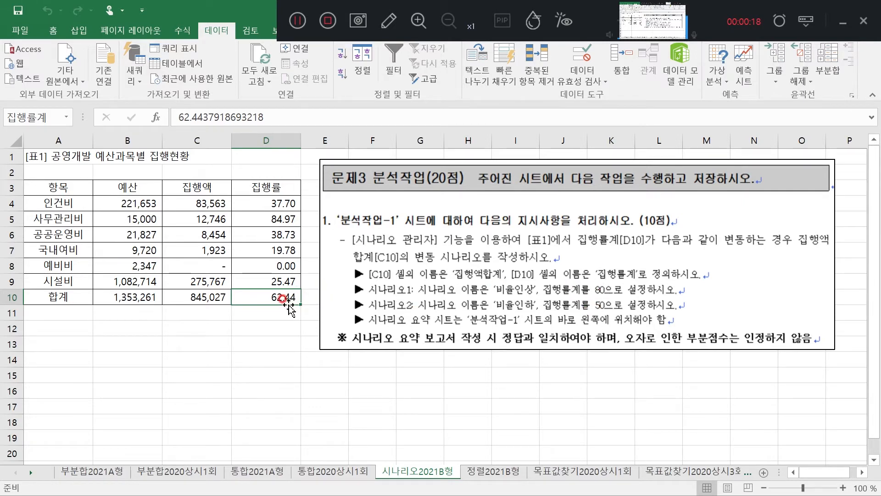
{"action": "left_click", "coordinate": [195, 296]}
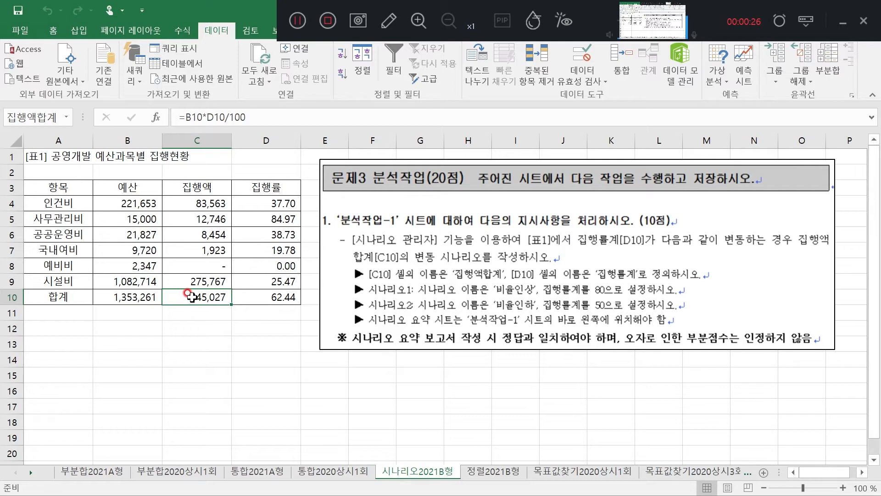
{"action": "left_click", "coordinate": [390, 22]}
{"action": "left_click", "coordinate": [321, 64]}
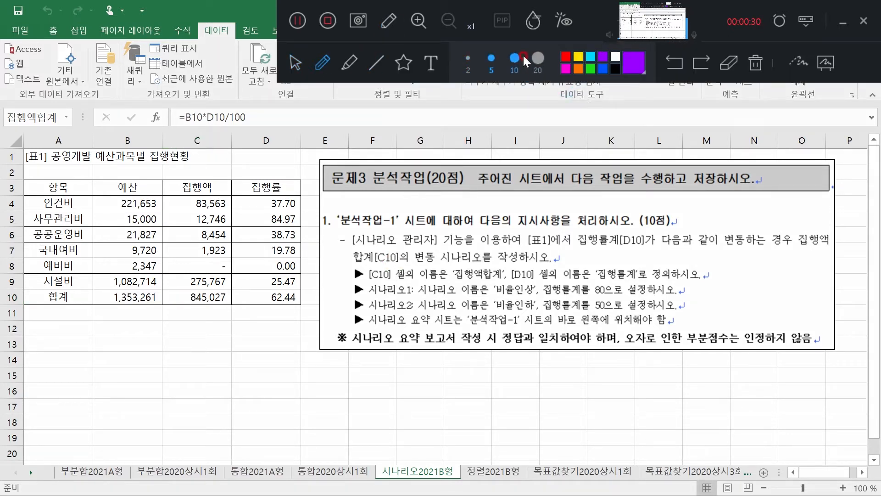
{"action": "left_click", "coordinate": [632, 64]}
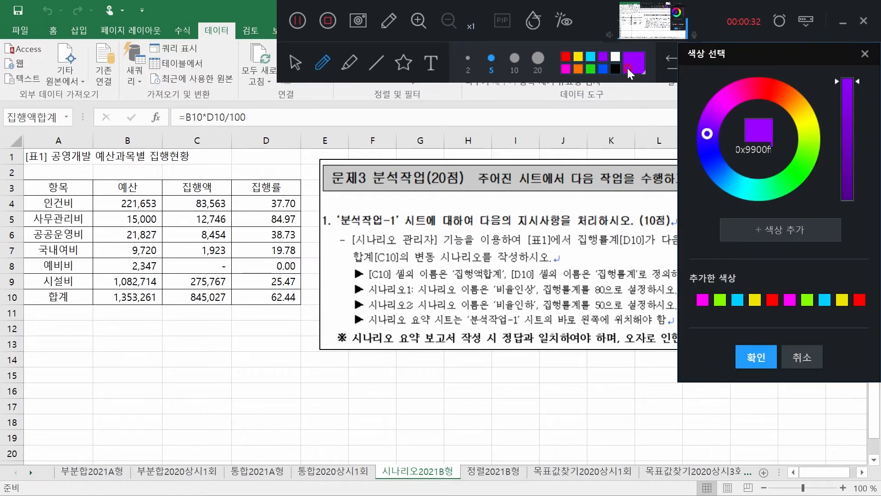
{"action": "left_click", "coordinate": [801, 357]}
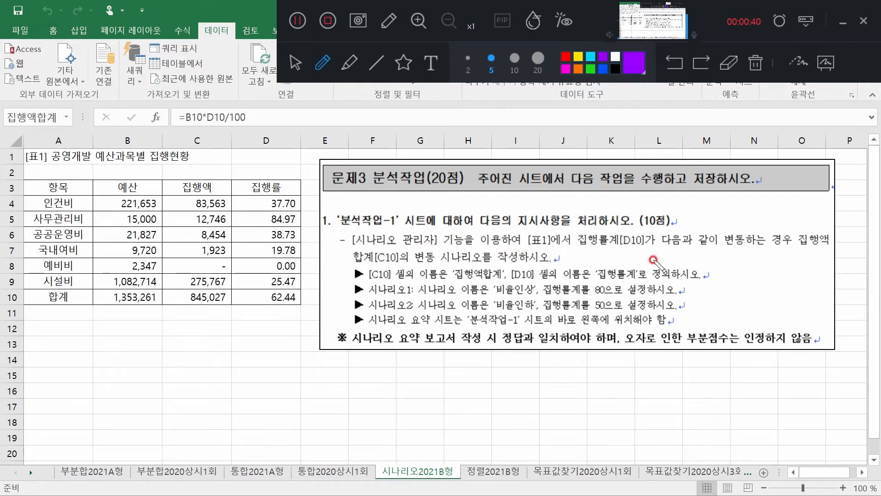
{"action": "left_click_drag", "start_coordinate": [577, 245], "coordinate": [650, 246]}
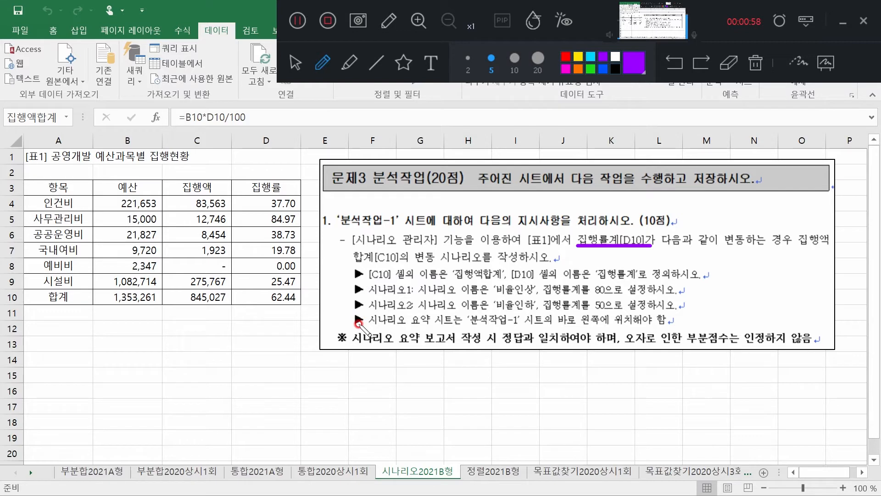
{"action": "left_click", "coordinate": [295, 63]}
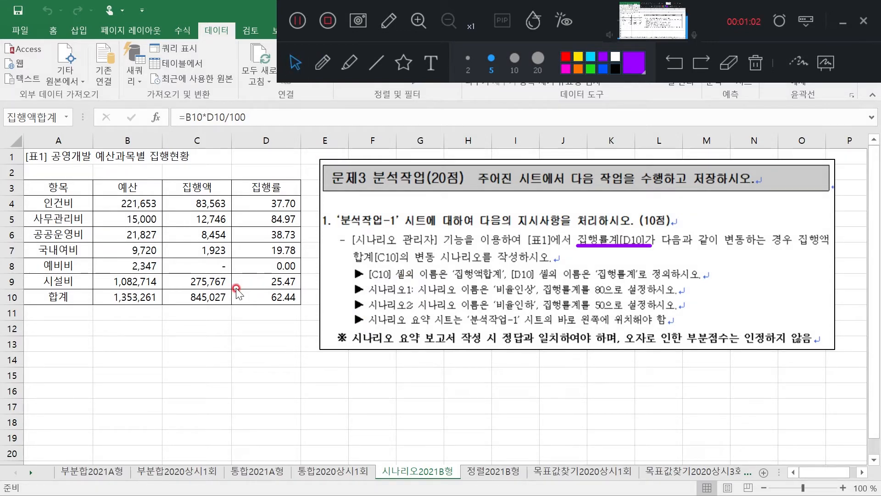
Define the name 집행액합계 for the 집행액 total cell C10.
{"action": "left_click", "coordinate": [186, 297]}
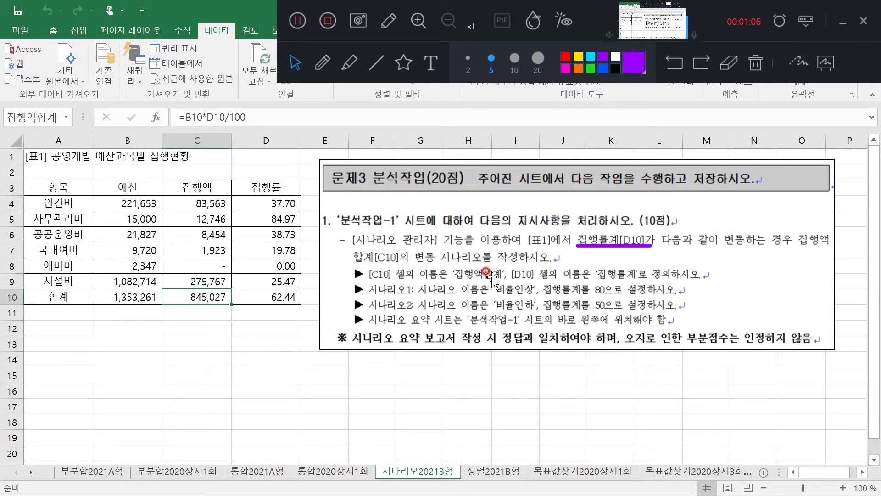
{"action": "left_click", "coordinate": [31, 117]}
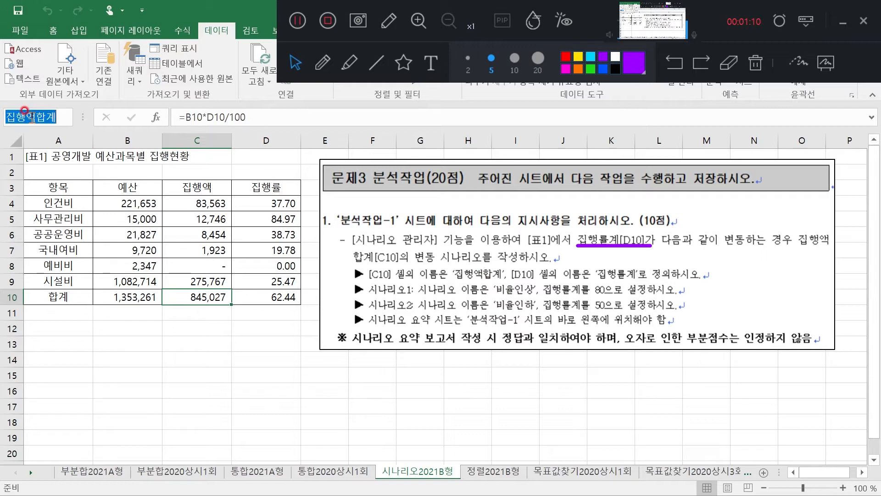
{"action": "type", "text": "집행액"}
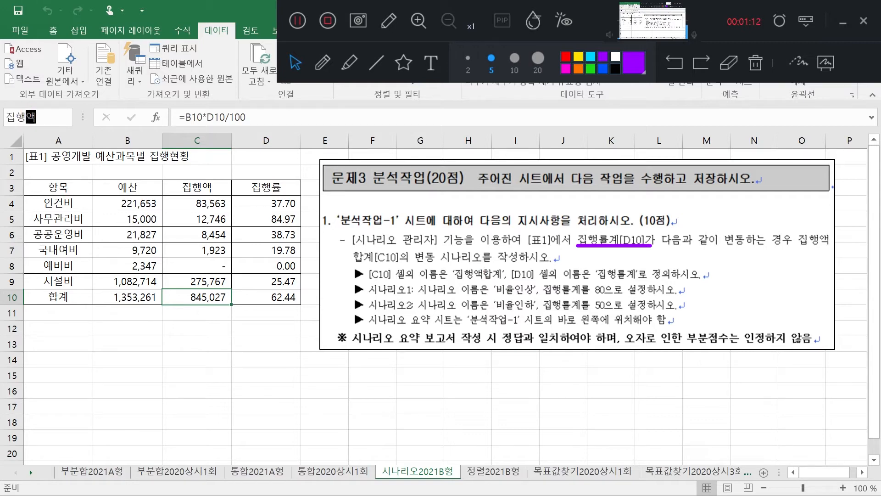
{"action": "type", "text": "합ㄱㅖ"}
{"action": "key", "text": "Return"}
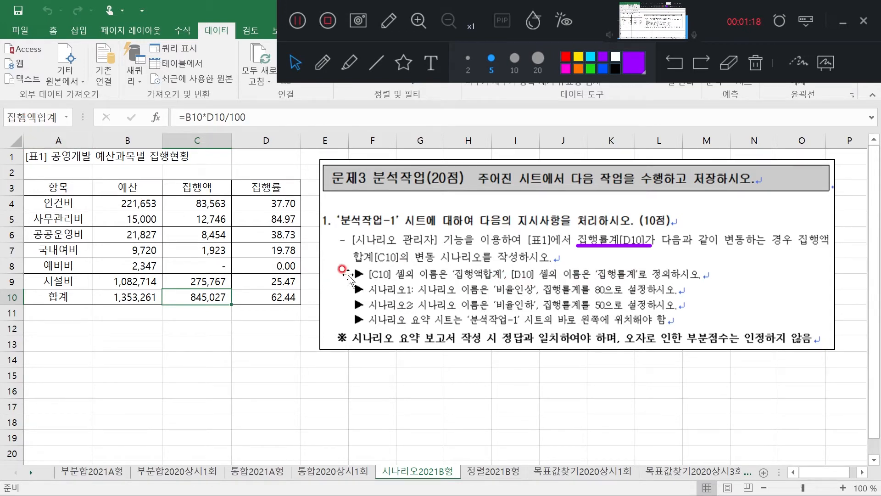
Define the name 집행률계 for the 집행률 total cell D10.
{"action": "left_click", "coordinate": [283, 298]}
{"action": "left_click", "coordinate": [49, 117]}
{"action": "type", "text": "집행률계"}
{"action": "key", "text": "Return"}
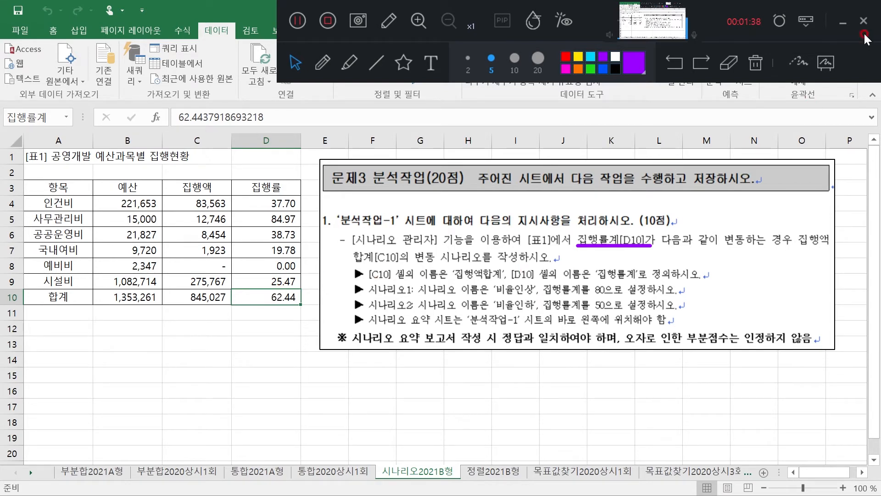
{"action": "left_click", "coordinate": [840, 22]}
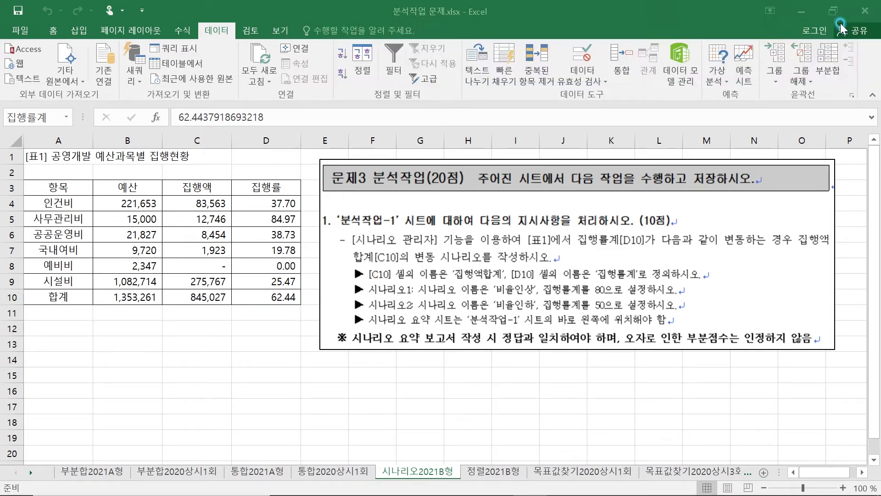
Add a scenario named 비율인상 with D10 as the changing cell and set 집행률계 to 80.
{"action": "left_click", "coordinate": [722, 72]}
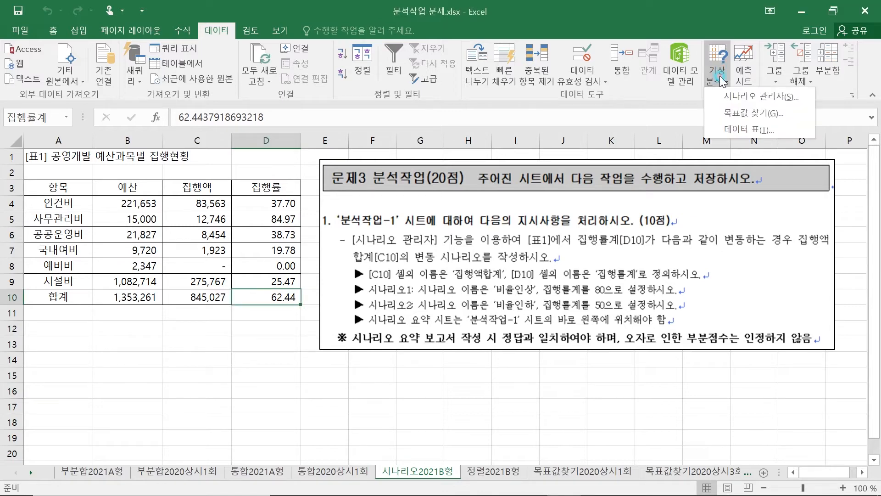
{"action": "left_click", "coordinate": [751, 96]}
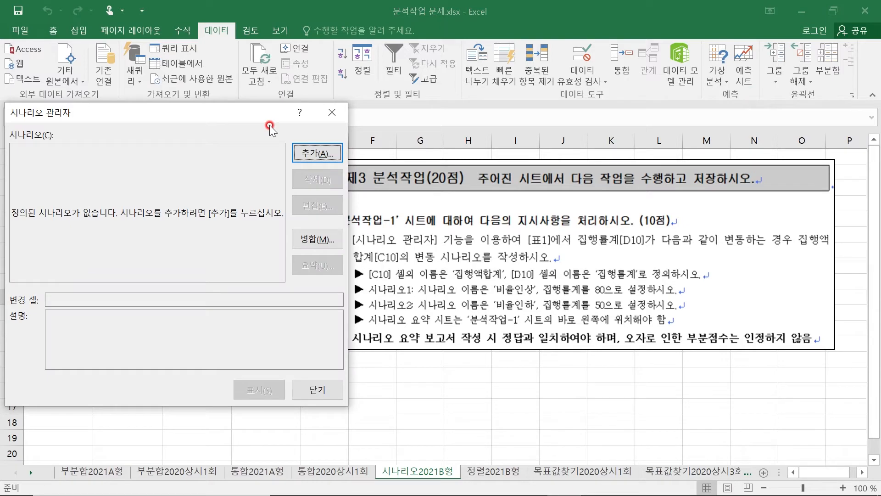
{"action": "left_click", "coordinate": [313, 153]}
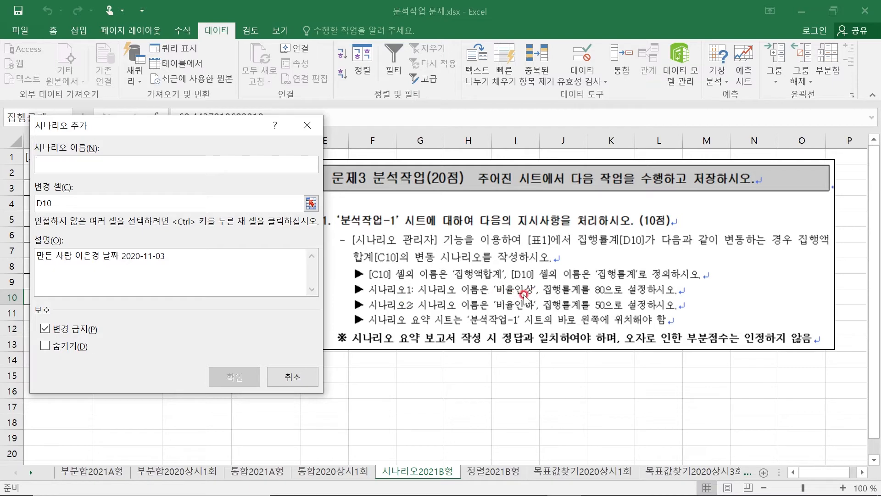
{"action": "type", "text": "ㅂ"}
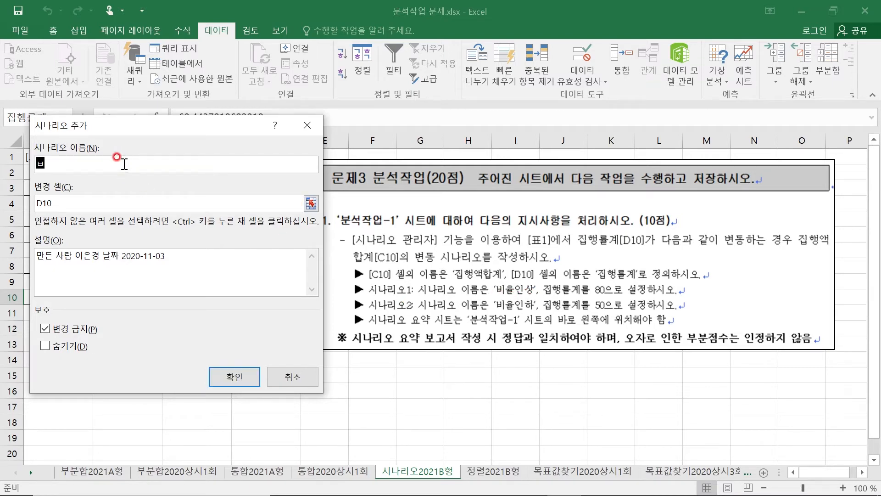
{"action": "type", "text": "ㅣ율인사"}
{"action": "left_click", "coordinate": [231, 381]}
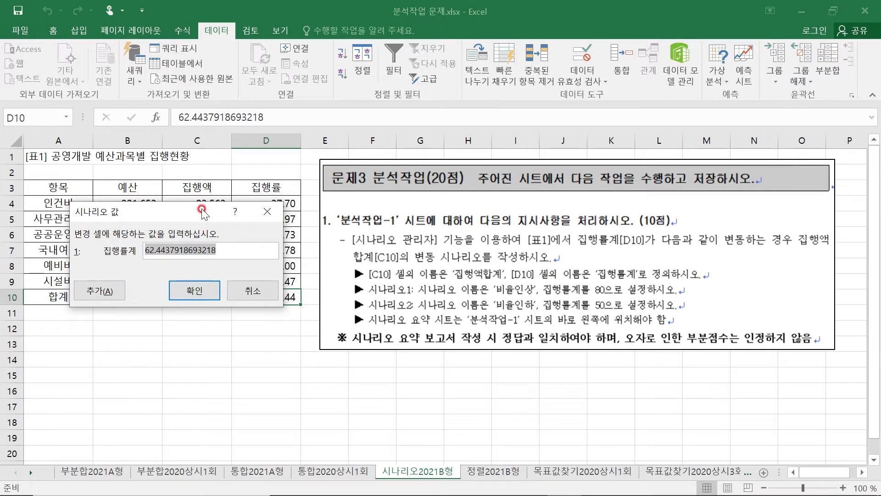
{"action": "left_click_drag", "start_coordinate": [202, 211], "coordinate": [166, 233]}
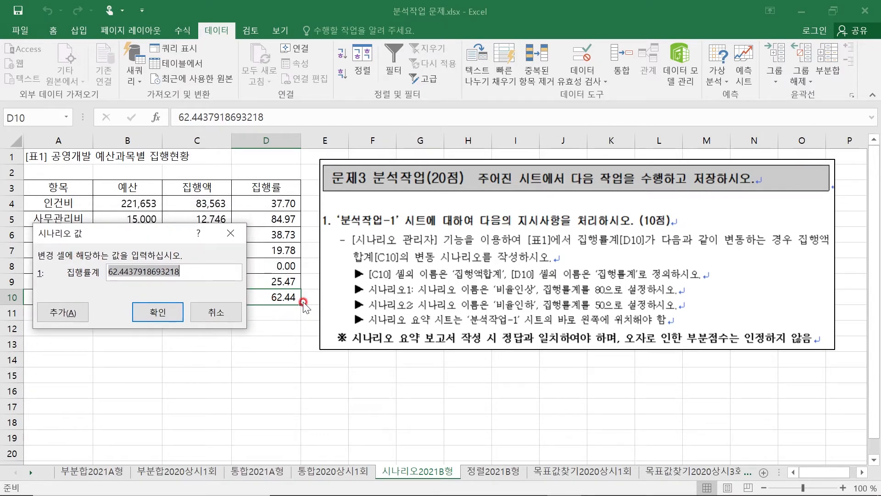
{"action": "type", "text": "80"}
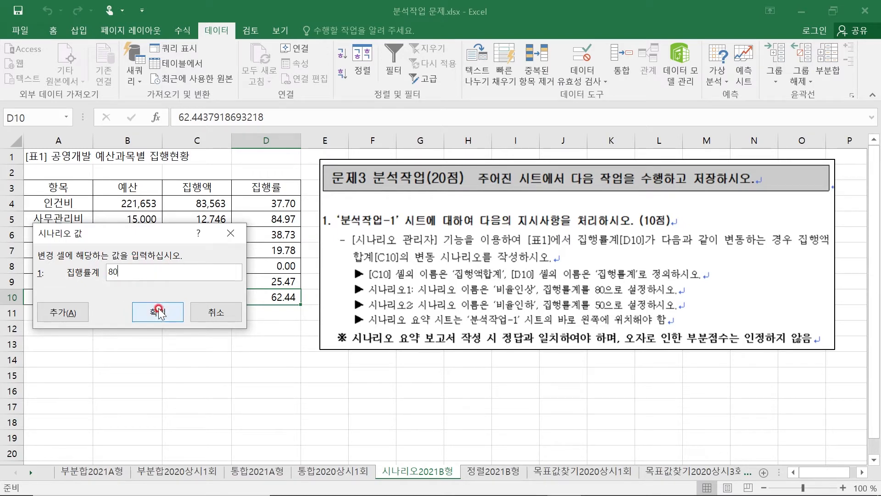
Add a second scenario named 비율인하 for cell D10 and set 집행률계 to 50.
{"action": "left_click", "coordinate": [57, 311]}
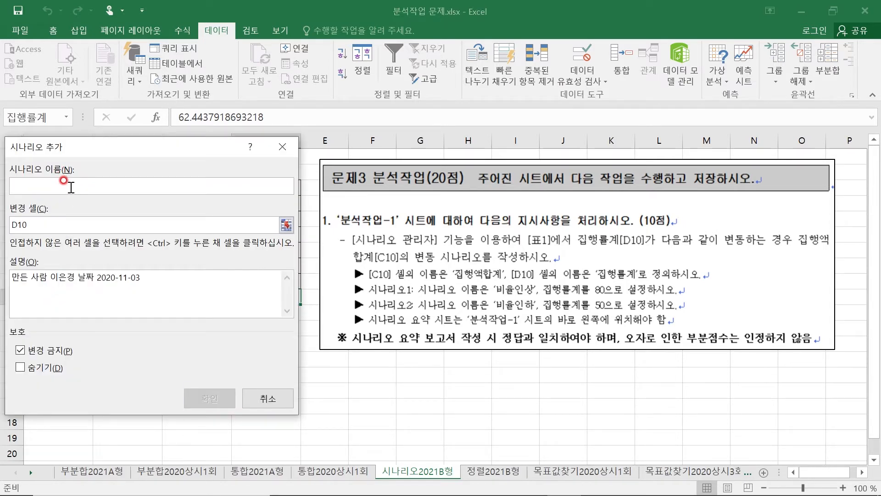
{"action": "type", "text": "비율인하"}
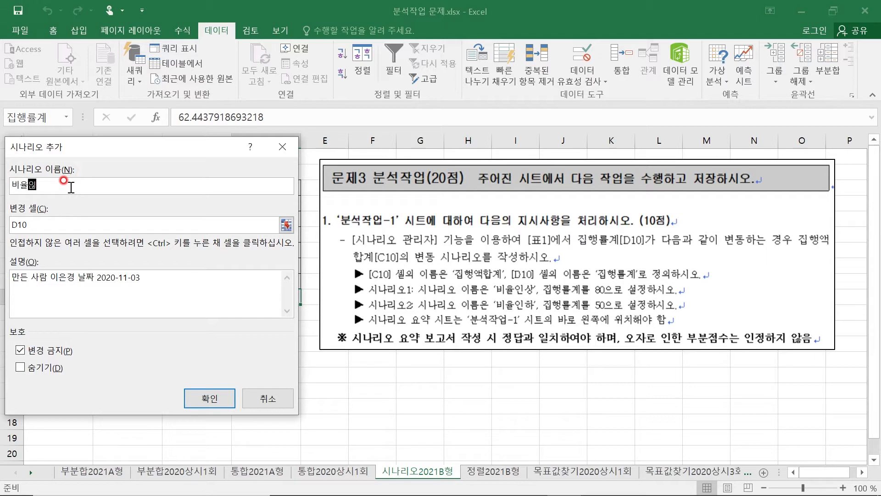
{"action": "left_click", "coordinate": [58, 224]}
{"action": "left_click", "coordinate": [210, 398]}
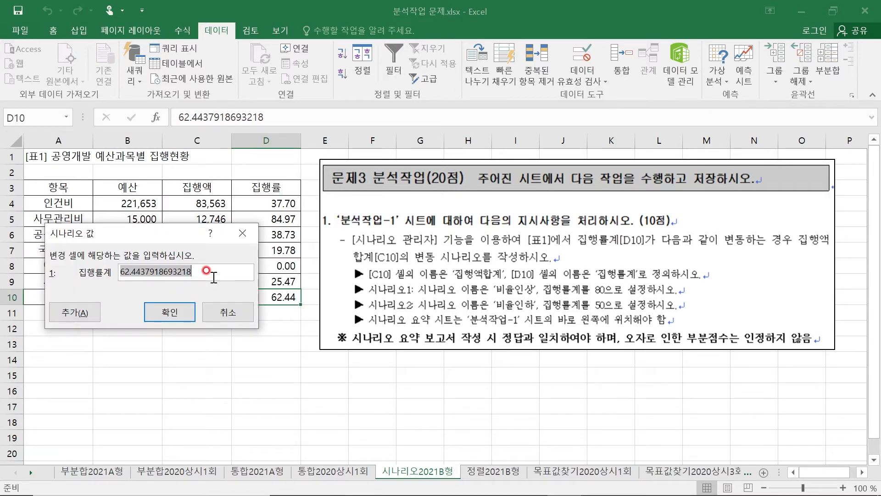
{"action": "type", "text": "50"}
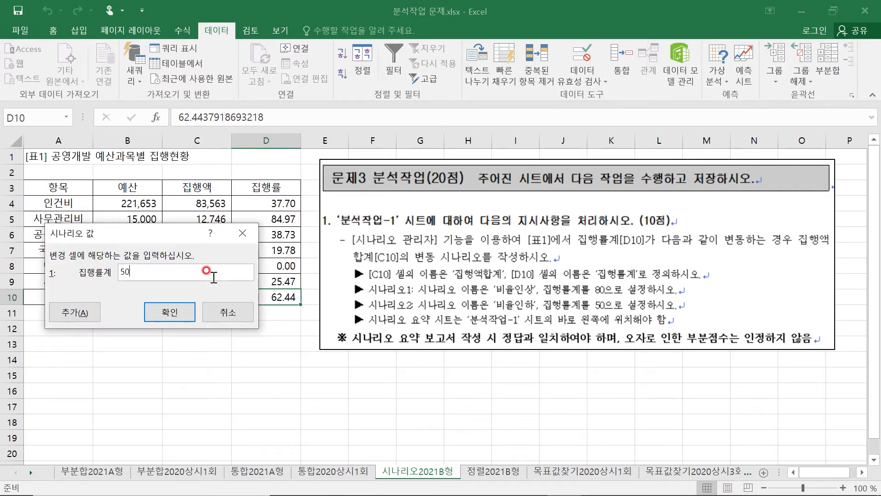
{"action": "left_click", "coordinate": [162, 314]}
Check both listed scenarios and generate a 시나리오 요약 report with C10 as the result cell.
{"action": "left_click", "coordinate": [75, 180]}
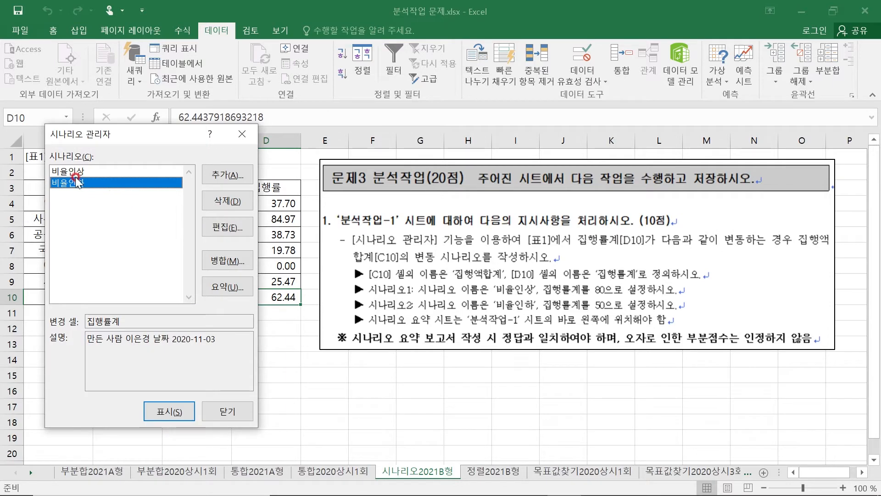
{"action": "left_click", "coordinate": [78, 174]}
{"action": "left_click", "coordinate": [76, 184]}
{"action": "left_click", "coordinate": [226, 288]}
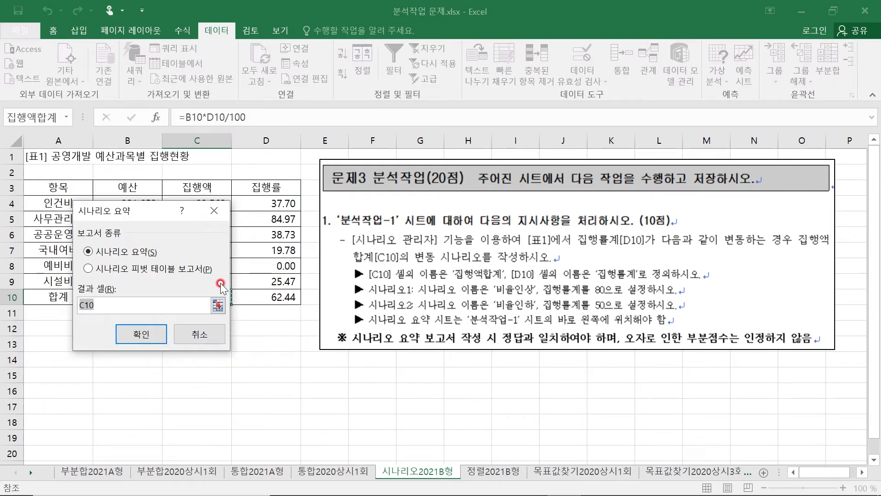
{"action": "left_click_drag", "start_coordinate": [151, 212], "coordinate": [187, 226]}
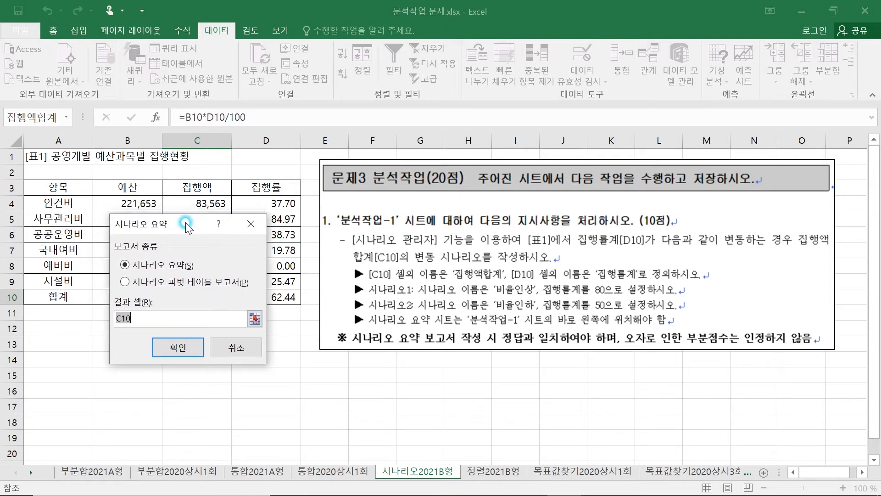
{"action": "left_click_drag", "start_coordinate": [187, 226], "coordinate": [187, 241]}
{"action": "left_click", "coordinate": [129, 332]}
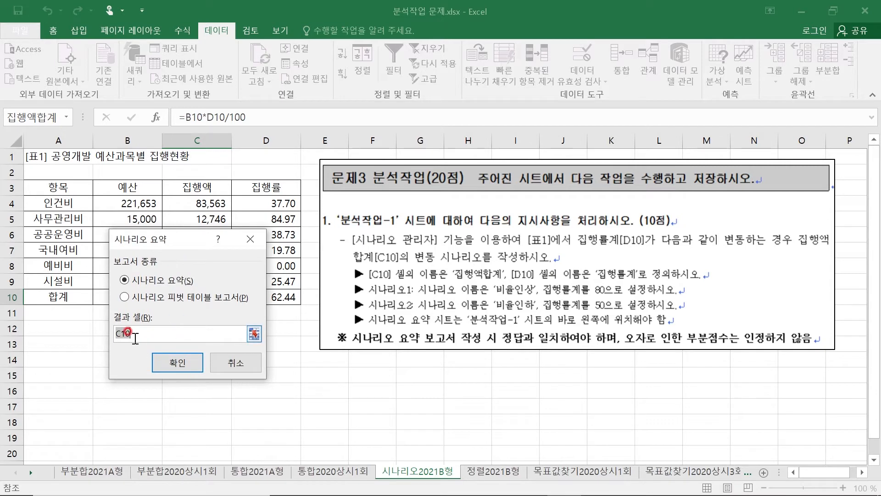
{"action": "left_click", "coordinate": [178, 363]}
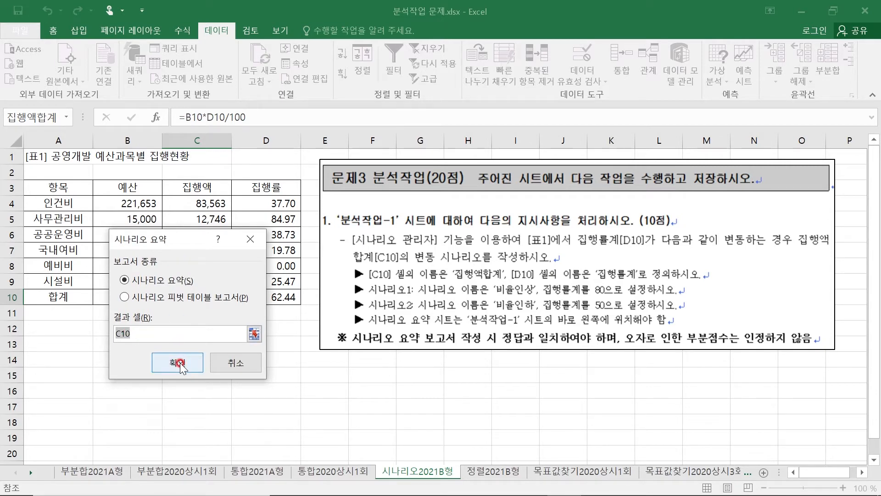
Compare the 집행률계 and 집행액합계 values on the 시나리오 요약 sheet with source cells D10 and C10 on 시나리오2021B형.
{"action": "left_click", "coordinate": [402, 471]}
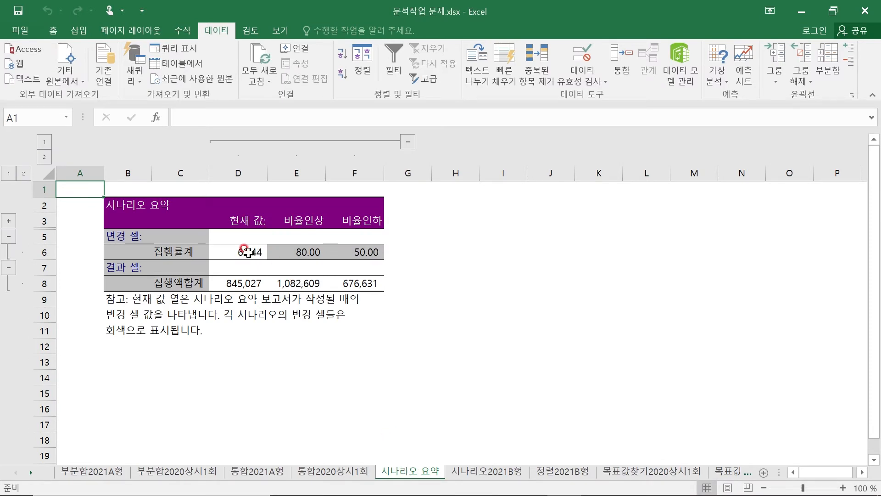
{"action": "left_click", "coordinate": [480, 472]}
{"action": "left_click", "coordinate": [220, 267]}
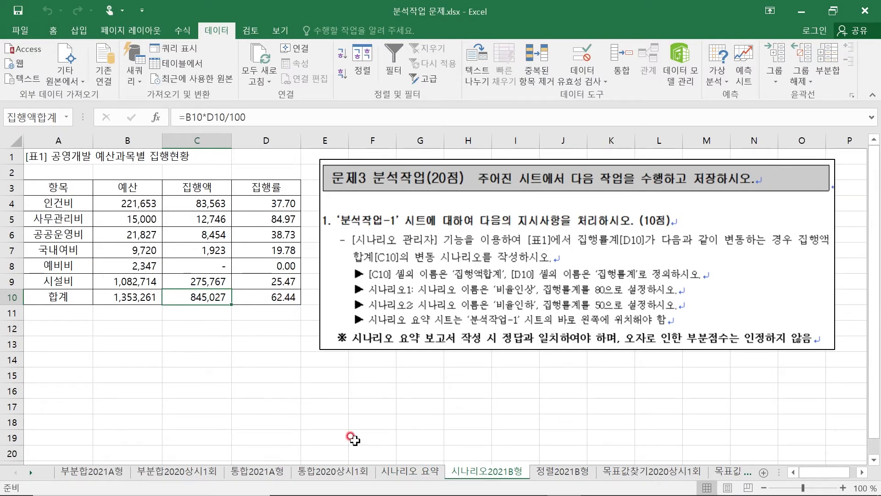
{"action": "left_click", "coordinate": [402, 473]}
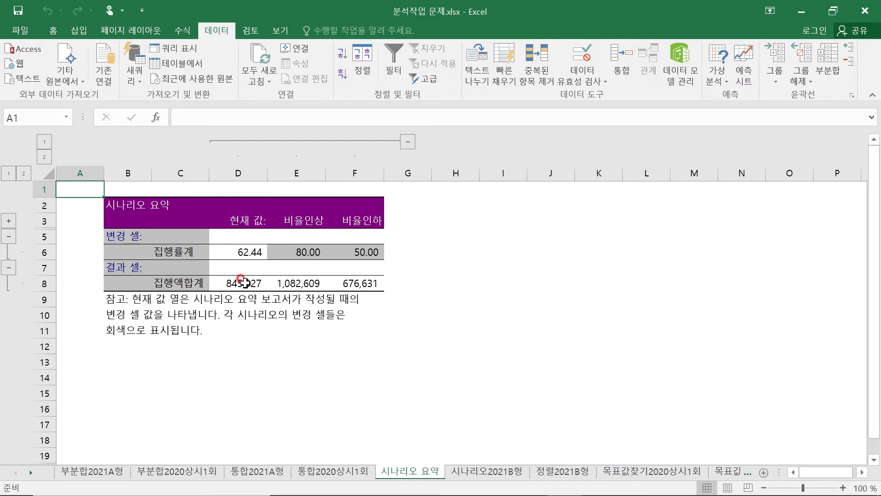
{"action": "left_click", "coordinate": [307, 250]}
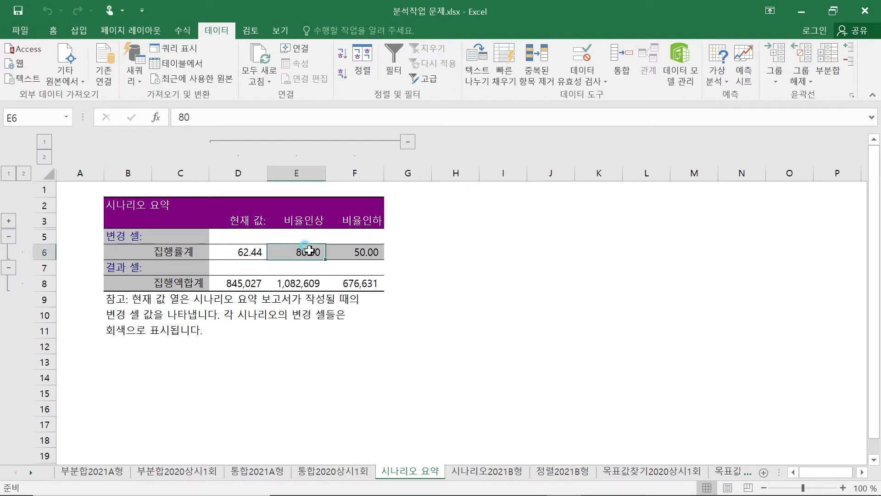
{"action": "left_click", "coordinate": [307, 283]}
{"action": "left_click", "coordinate": [364, 250]}
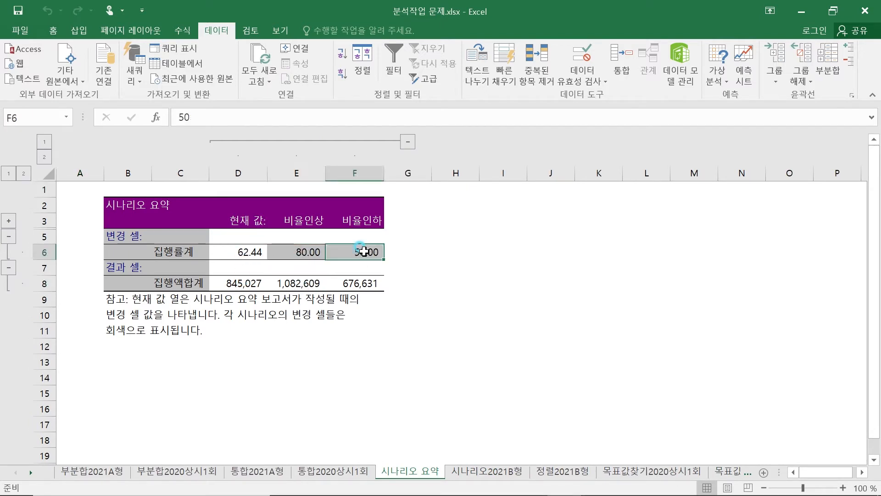
{"action": "left_click", "coordinate": [360, 282]}
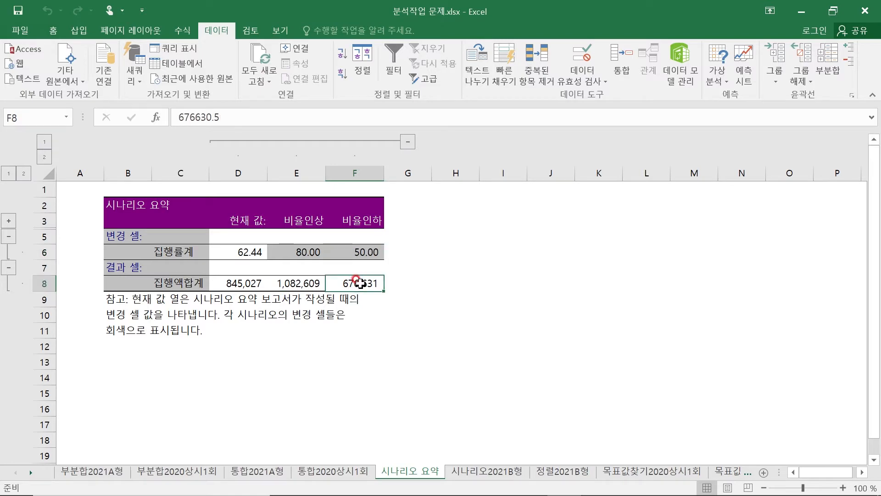
{"action": "left_click", "coordinate": [490, 473]}
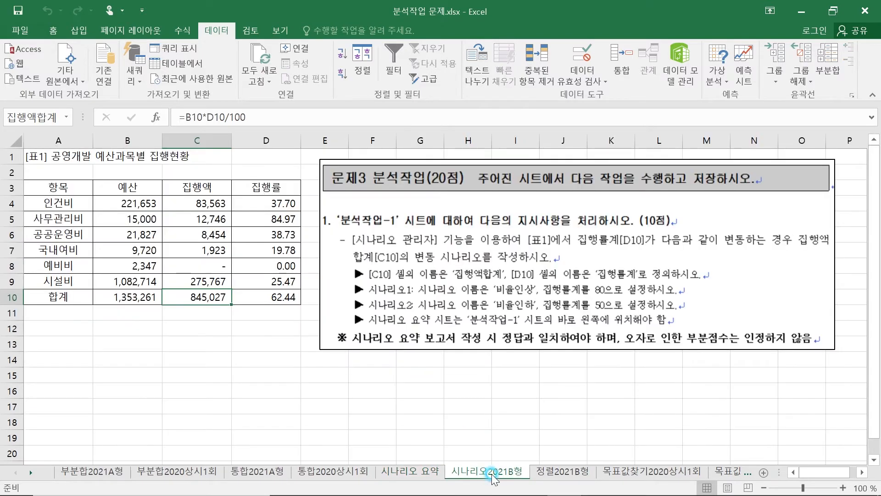
{"action": "left_click", "coordinate": [414, 472]}
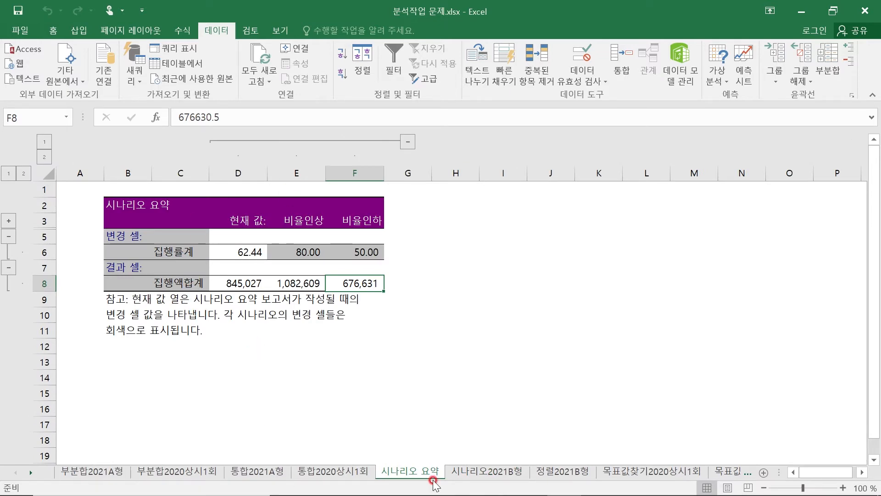
{"action": "left_click", "coordinate": [479, 471]}
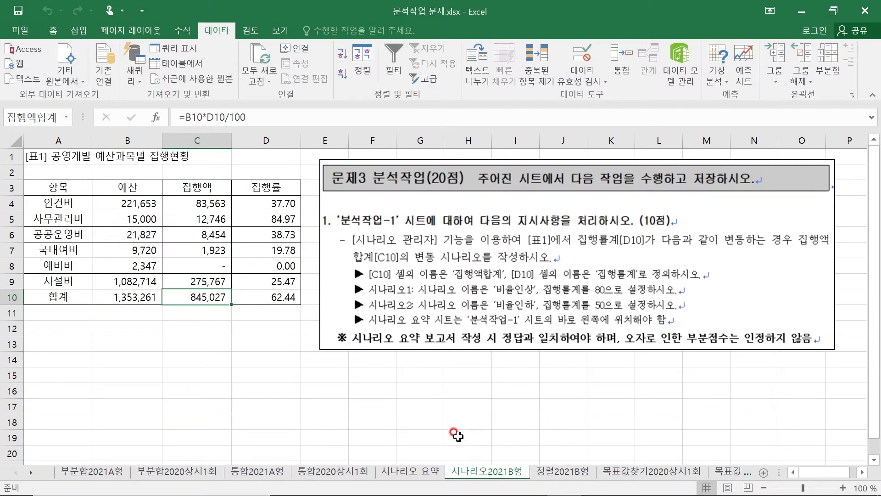
{"action": "left_click", "coordinate": [260, 298]}
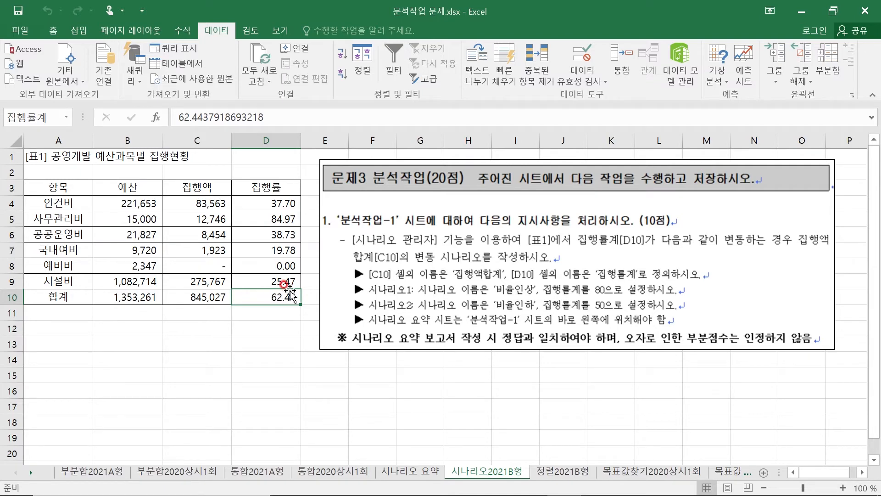
On the 정렬2021B형 sheet, examine the [표1] column headers in row 3, from 포지션 to 비고.
{"action": "left_click", "coordinate": [564, 467]}
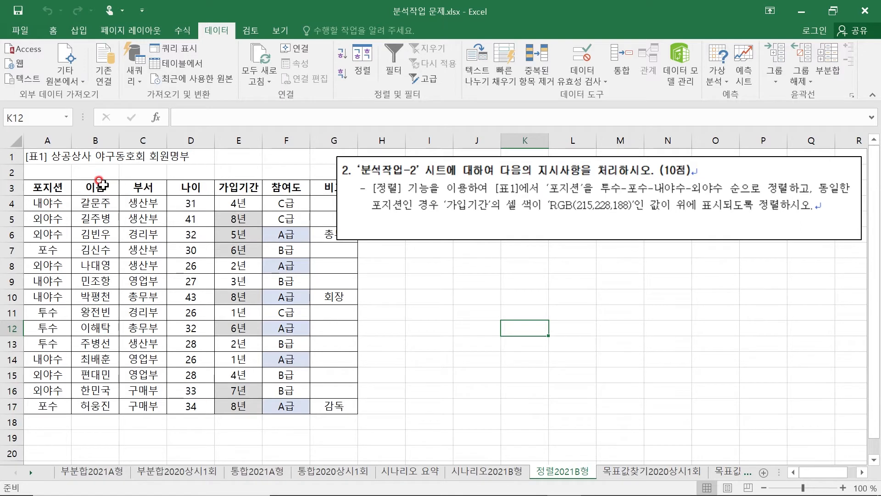
{"action": "left_click_drag", "start_coordinate": [42, 187], "coordinate": [325, 188]}
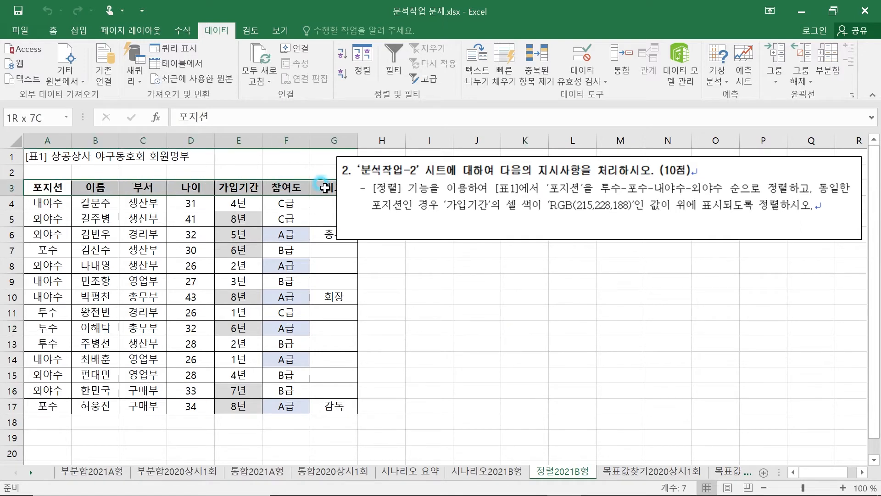
{"action": "left_click", "coordinate": [42, 186]}
{"action": "left_click", "coordinate": [97, 183]}
{"action": "left_click", "coordinate": [154, 188]}
{"action": "left_click", "coordinate": [199, 186]}
{"action": "left_click", "coordinate": [243, 184]}
{"action": "left_click", "coordinate": [282, 186]}
{"action": "left_click", "coordinate": [328, 189]}
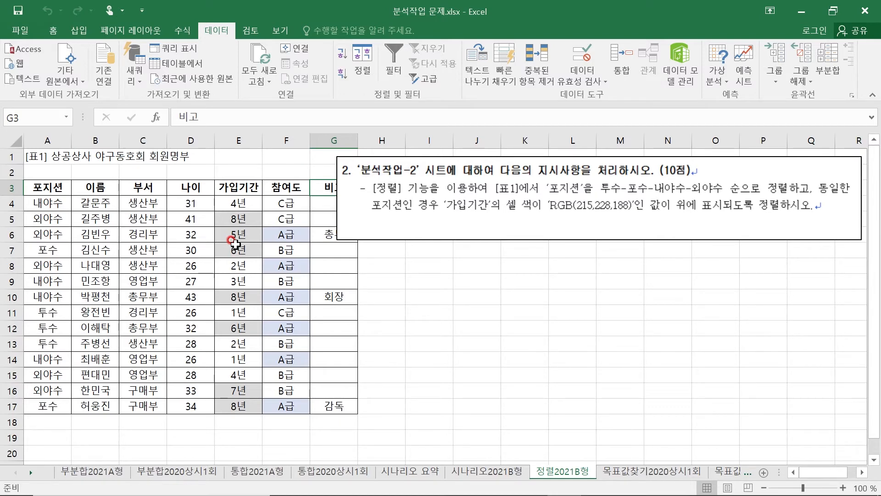
Outline '포지션' and underline the order 투수-포수-내야수-외야수 in the sort task text.
{"action": "mouse_move", "coordinate": [542, 494]}
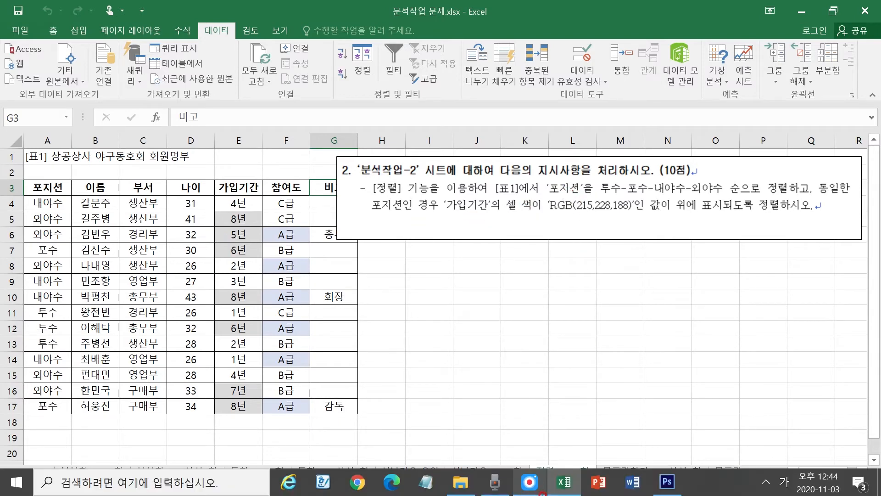
{"action": "left_click", "coordinate": [528, 483]}
{"action": "left_click", "coordinate": [321, 61]}
{"action": "mouse_move", "coordinate": [549, 197]}
{"action": "left_mouse_down"}
{"action": "mouse_move", "coordinate": [592, 197]}
{"action": "mouse_move", "coordinate": [592, 183]}
{"action": "mouse_move", "coordinate": [544, 207]}
{"action": "mouse_move", "coordinate": [721, 195]}
{"action": "left_mouse_up"}
{"action": "left_click", "coordinate": [607, 194]}
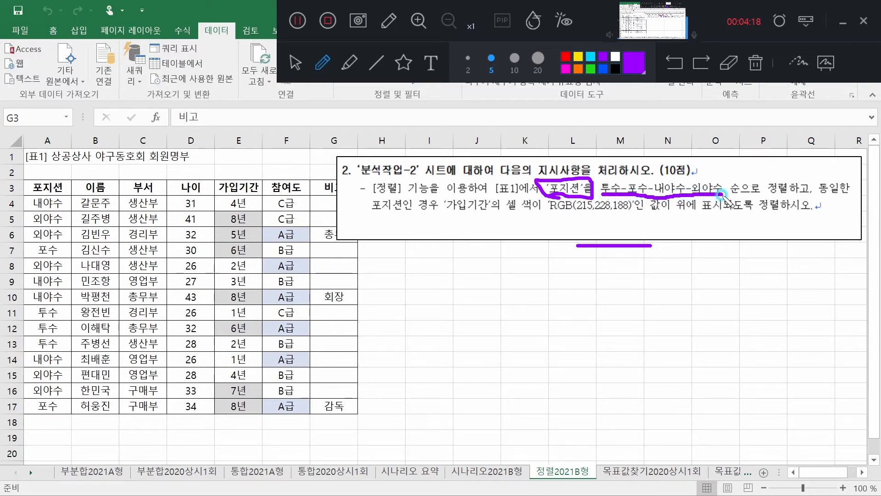
{"action": "left_click_drag", "start_coordinate": [722, 195], "coordinate": [724, 195]}
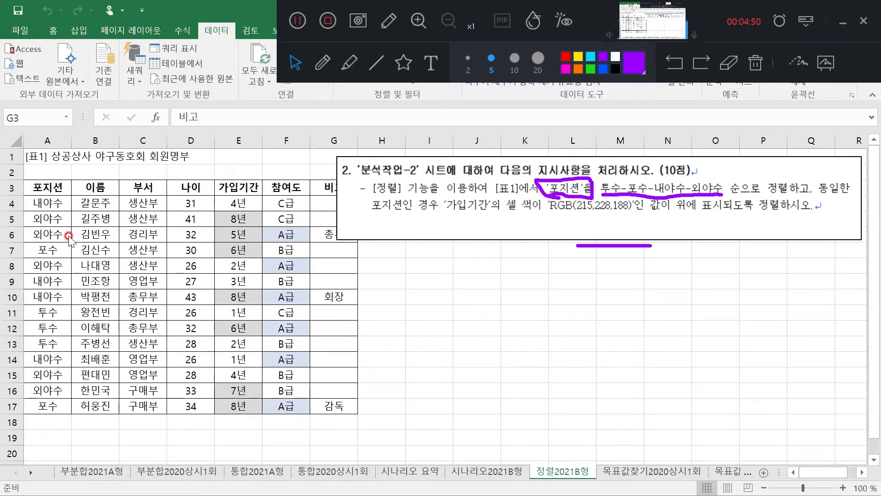
Try sorting [표1] by the 포지션 column in ascending and descending order, and undo both sorts.
{"action": "left_click", "coordinate": [45, 186]}
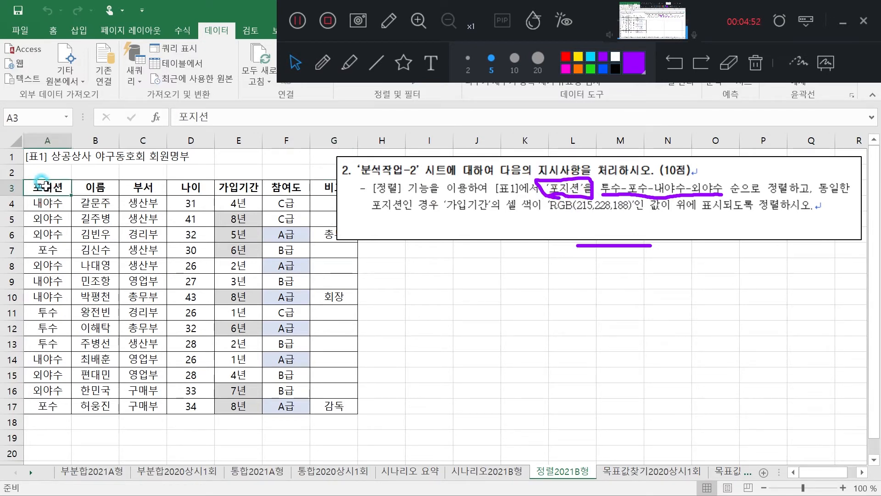
{"action": "left_click", "coordinate": [844, 23]}
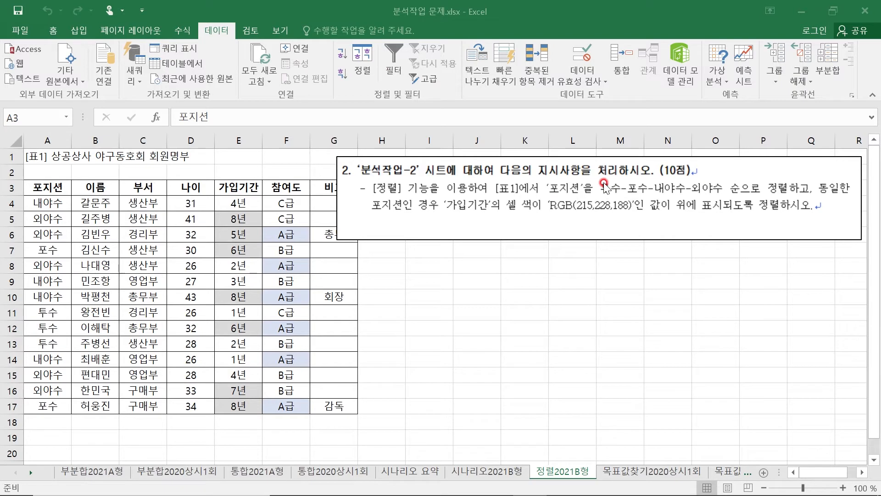
{"action": "left_click", "coordinate": [342, 56]}
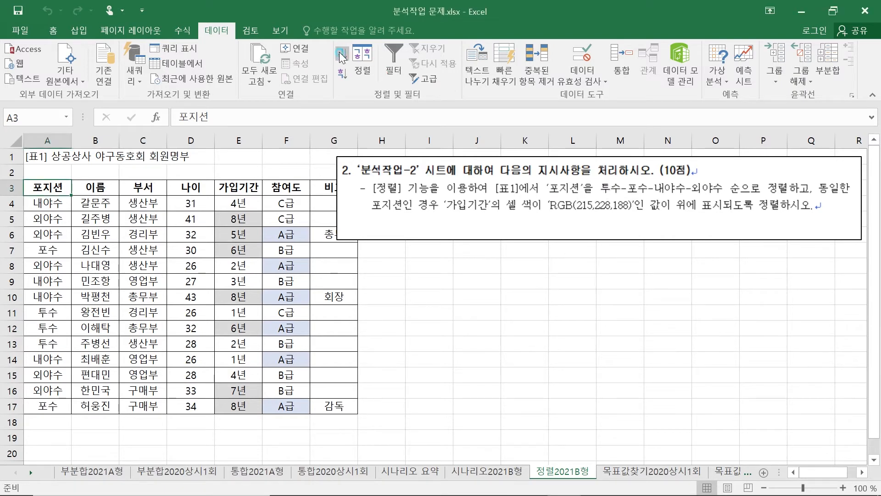
{"action": "left_click", "coordinate": [341, 56]}
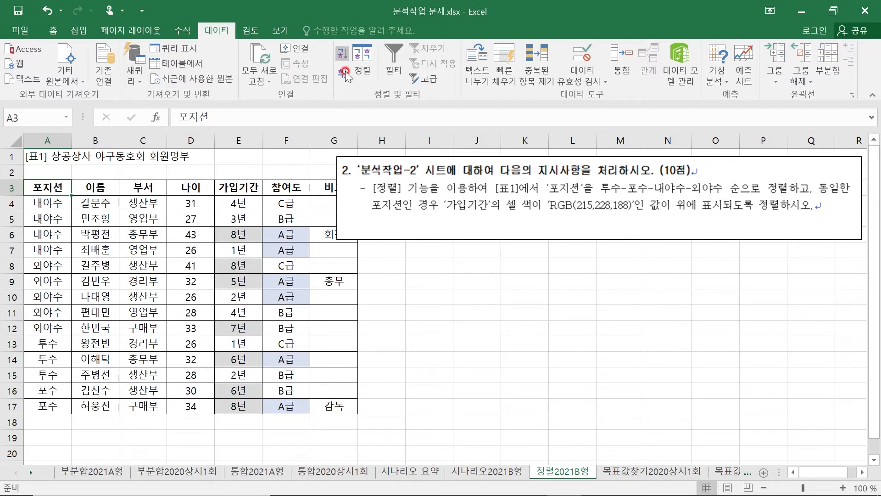
{"action": "left_click", "coordinate": [343, 73]}
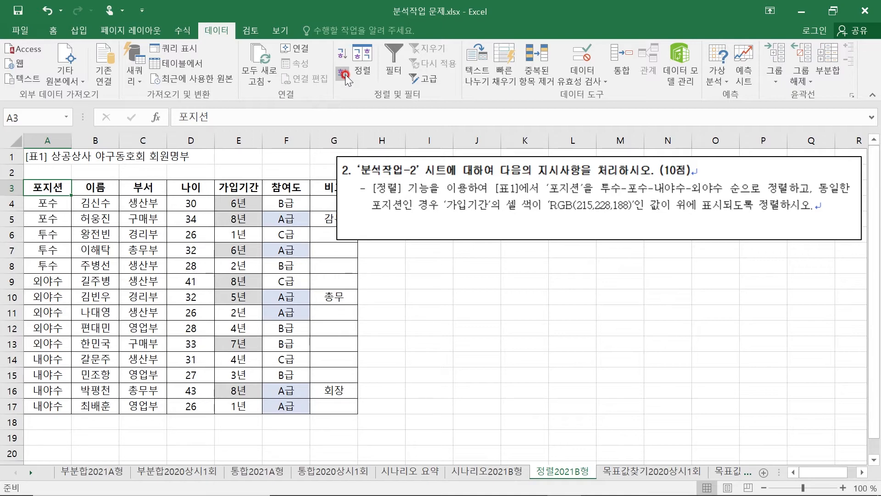
{"action": "left_click", "coordinate": [45, 12]}
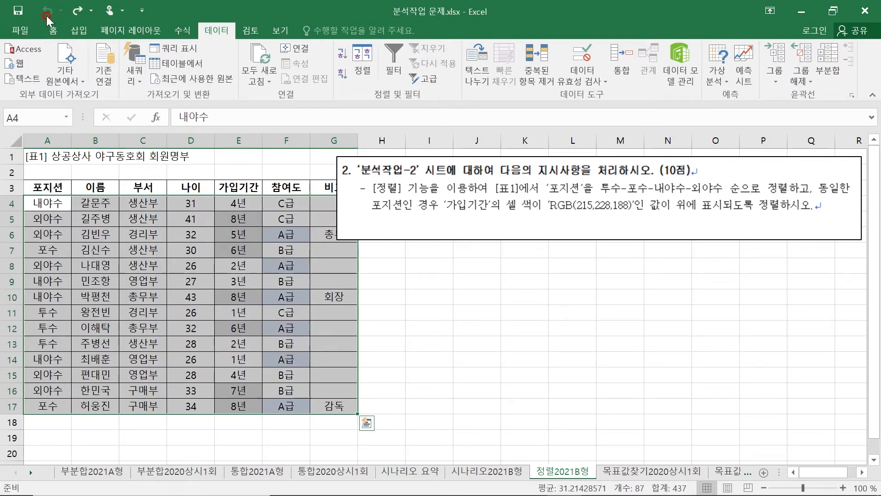
Set up a sort of [표1] on 포지션 by 값, with 사용자 지정 목록 as the order.
{"action": "left_click", "coordinate": [41, 184]}
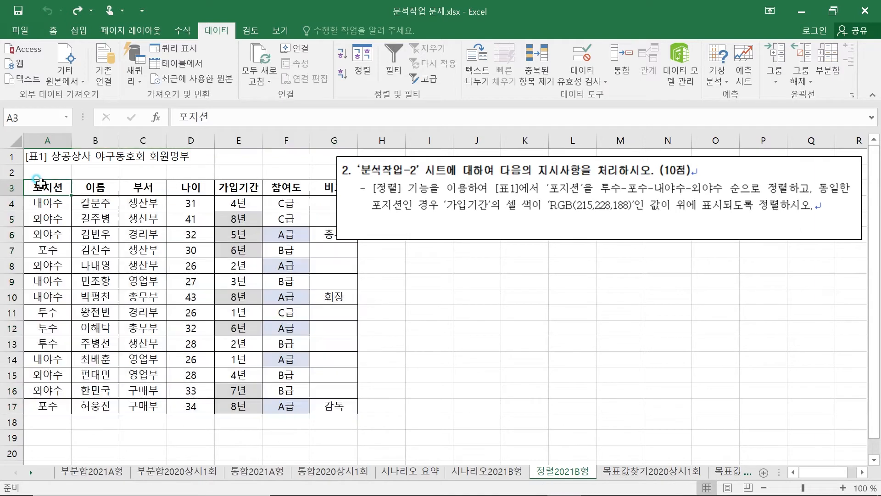
{"action": "left_click", "coordinate": [358, 59]}
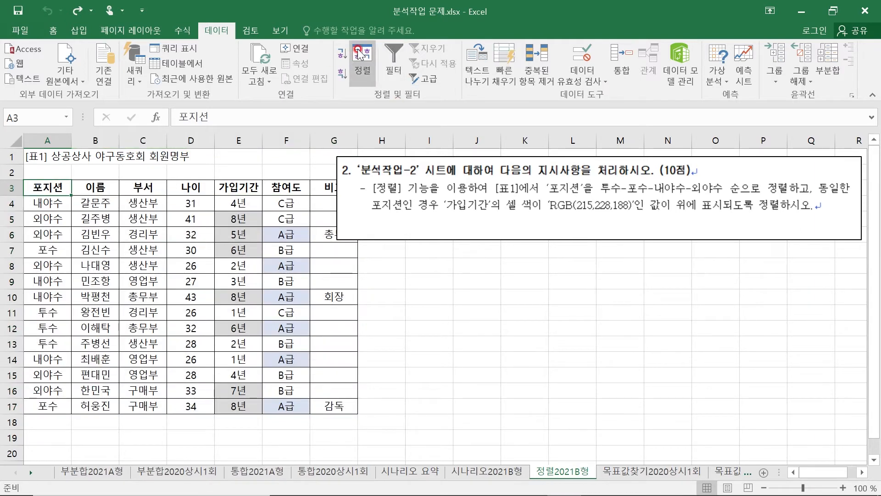
{"action": "left_click_drag", "start_coordinate": [231, 237], "coordinate": [540, 246]}
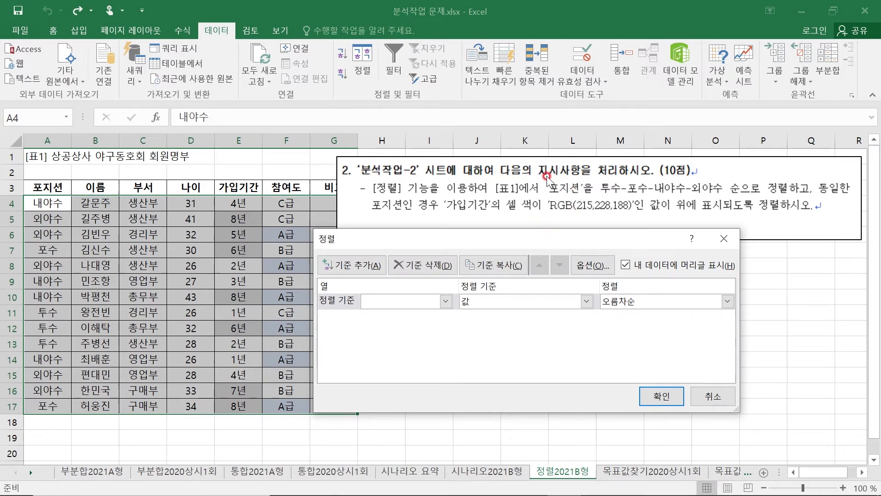
{"action": "left_click", "coordinate": [446, 301]}
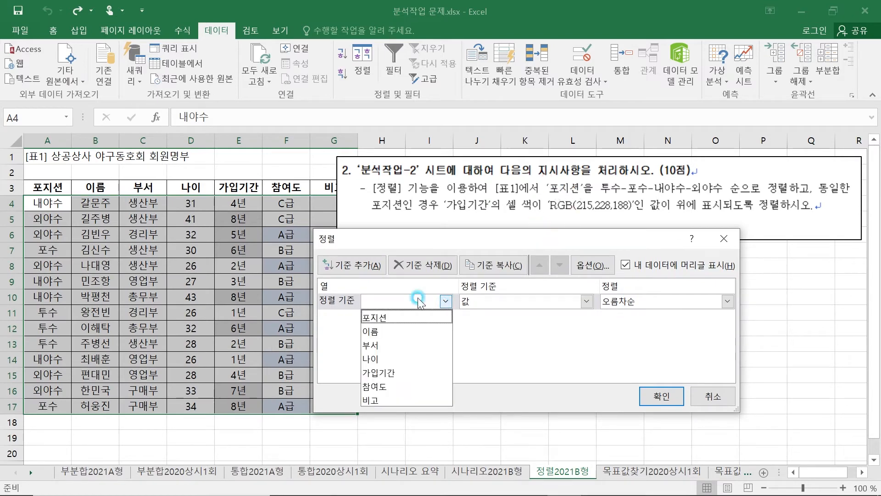
{"action": "left_click", "coordinate": [393, 325]}
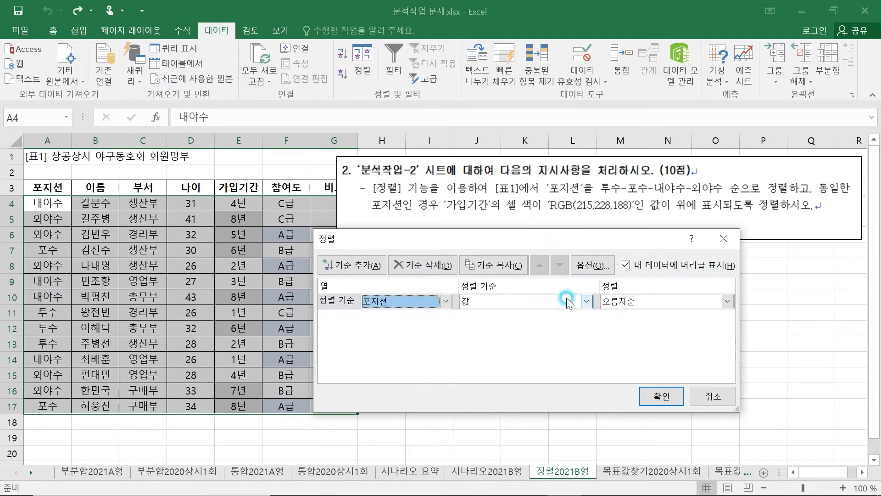
{"action": "left_click", "coordinate": [634, 301]}
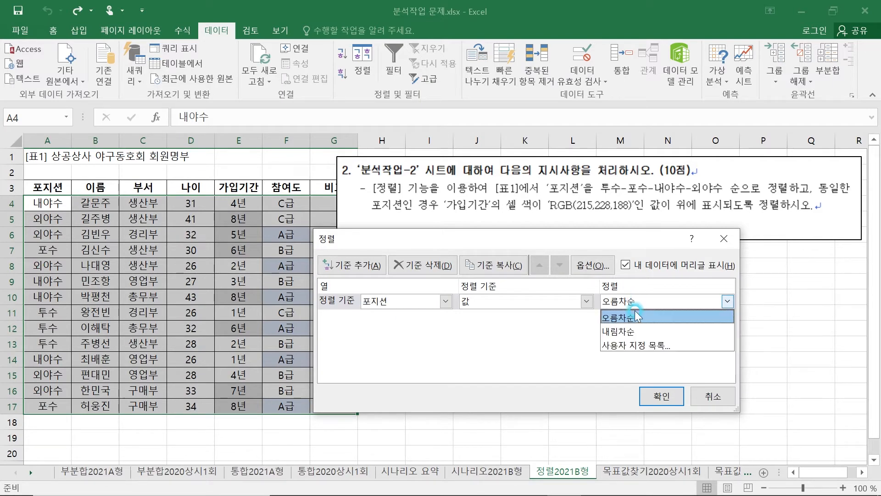
{"action": "left_click", "coordinate": [638, 345]}
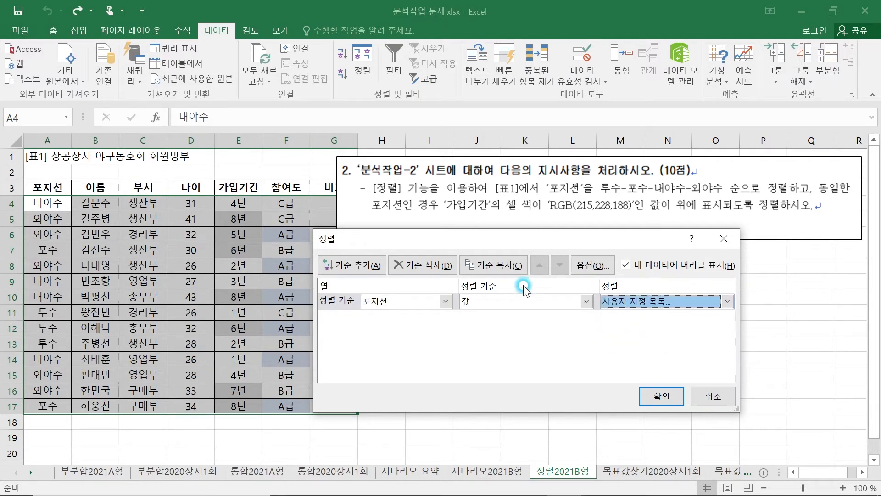
Create the custom list 투수, 포수, 내야수, 외야수 and use it as the sort order for 포지션.
{"action": "left_click_drag", "start_coordinate": [220, 148], "coordinate": [310, 156]}
{"action": "left_click", "coordinate": [286, 228]}
{"action": "type", "text": "투수"}
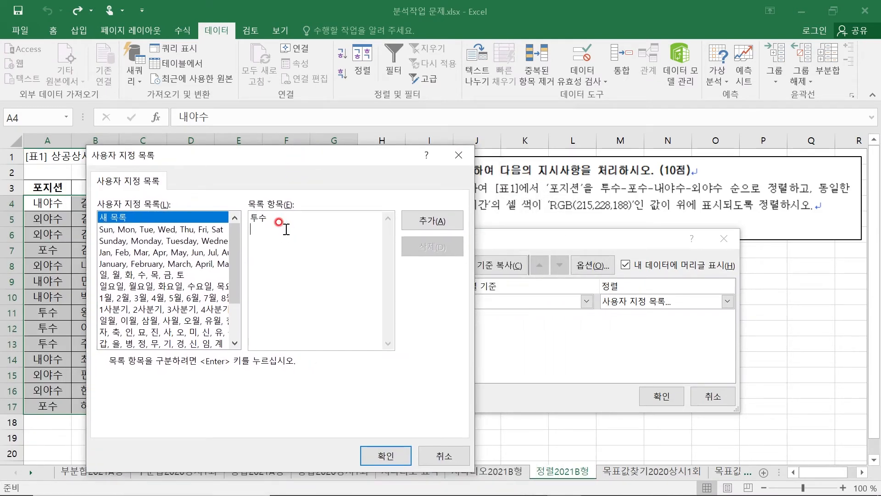
{"action": "type", "text": "수외야수"}
{"action": "left_click", "coordinate": [422, 221]}
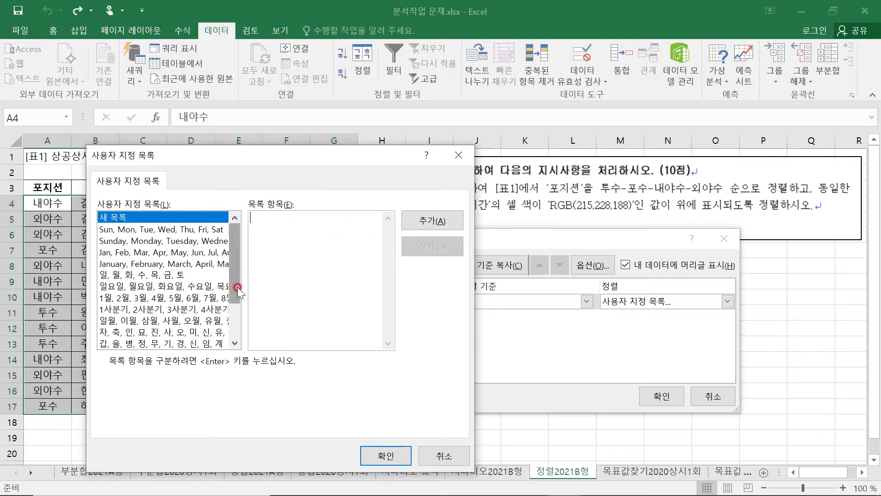
{"action": "scroll", "coordinate": [233, 287], "scroll_direction": "down", "scroll_amount": 2}
{"action": "left_click", "coordinate": [144, 333]}
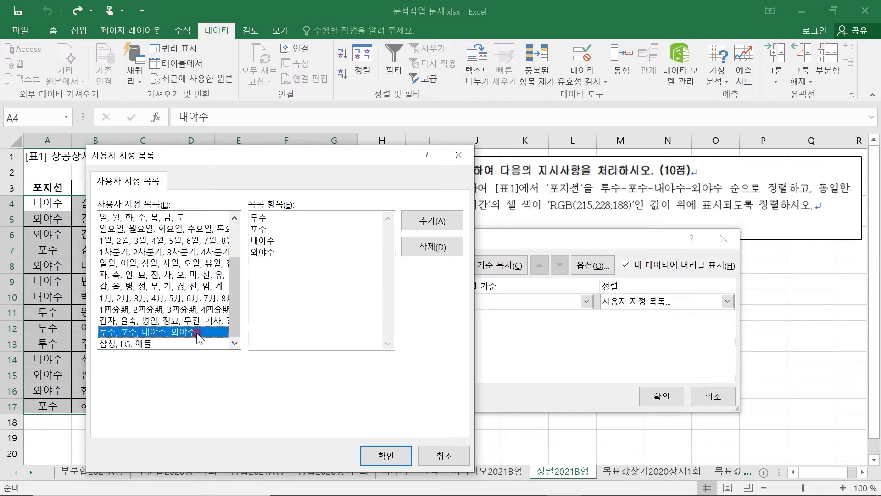
{"action": "left_click", "coordinate": [387, 456]}
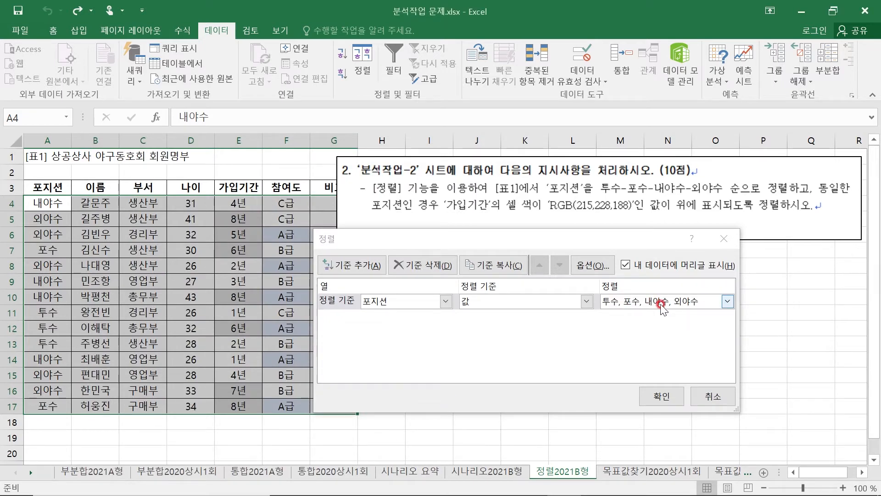
Add a second sort level on 가입기간 by 셀 색 with the grey color set to 위에 표시, and apply the sort.
{"action": "left_click", "coordinate": [360, 266]}
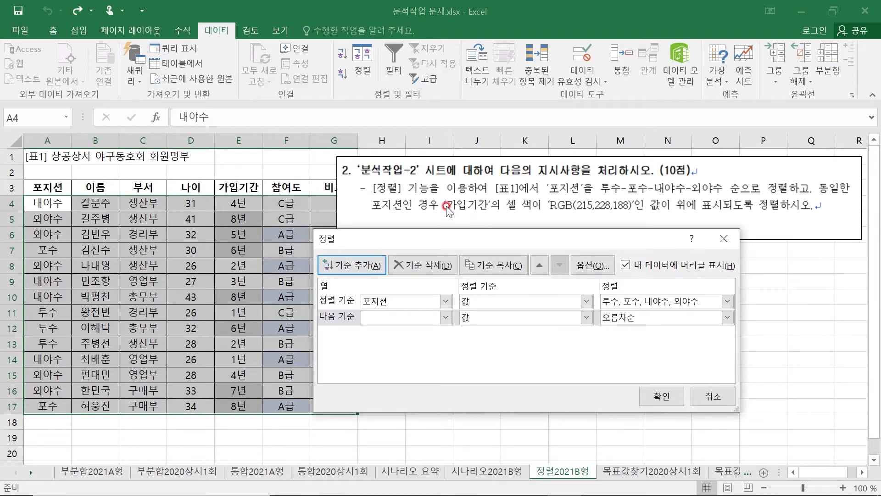
{"action": "left_click", "coordinate": [445, 318]}
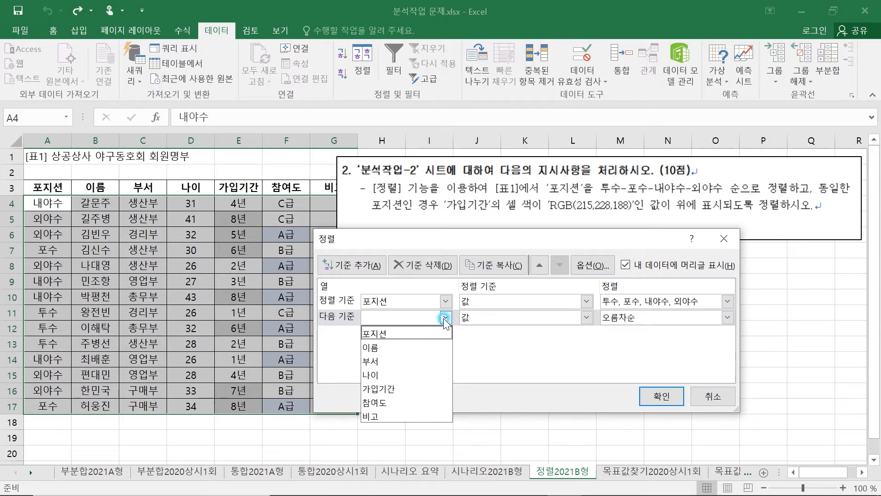
{"action": "left_click", "coordinate": [404, 388]}
{"action": "left_click", "coordinate": [506, 316]}
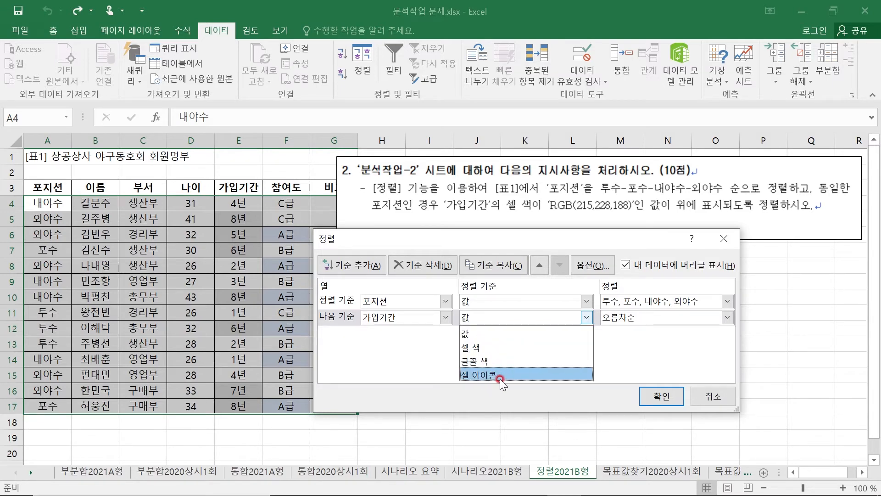
{"action": "left_click", "coordinate": [501, 350]}
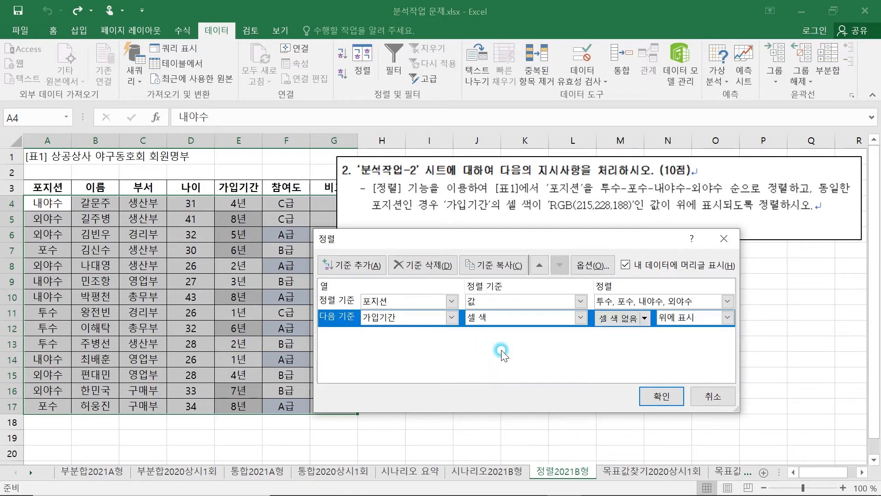
{"action": "left_click", "coordinate": [646, 317]}
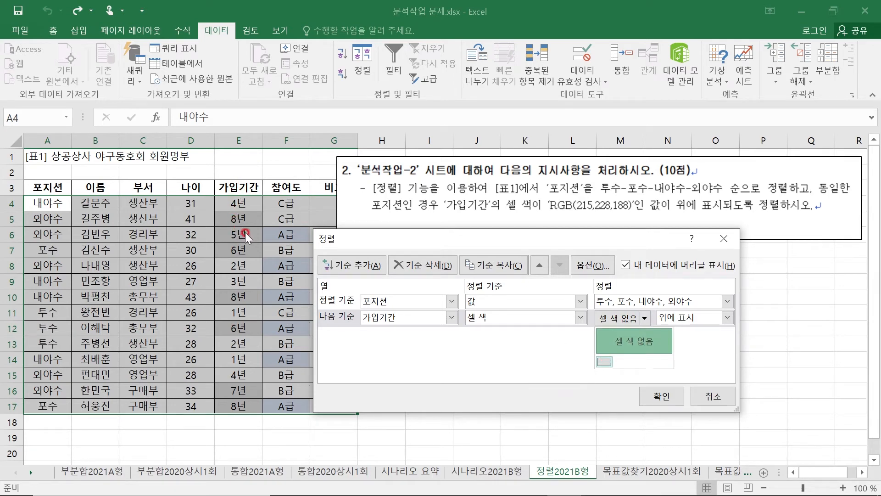
{"action": "left_click", "coordinate": [604, 362]}
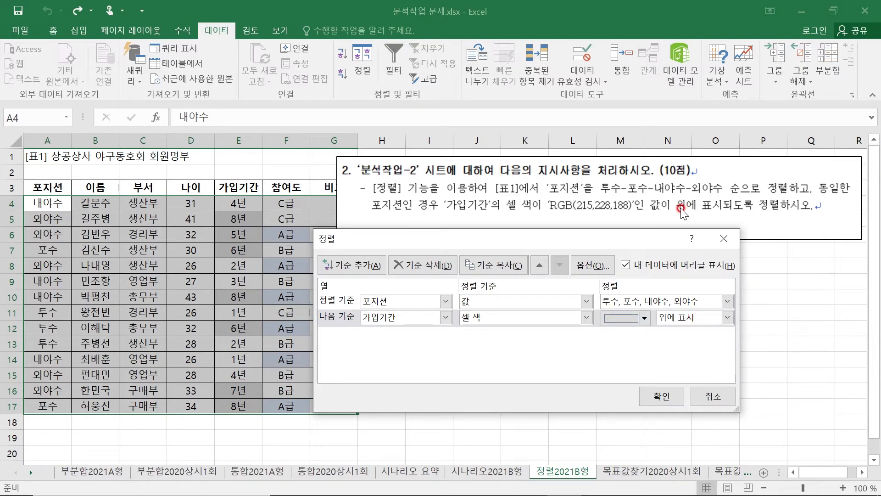
{"action": "left_click", "coordinate": [662, 396]}
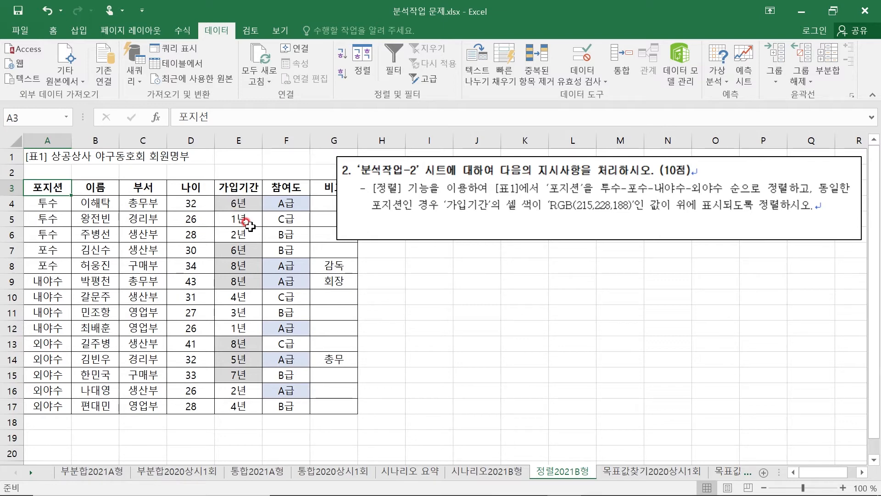
Open the 목표값찾기2020상시1회 sheet and erase the old purple annotation marks from the screen.
{"action": "left_click", "coordinate": [627, 472]}
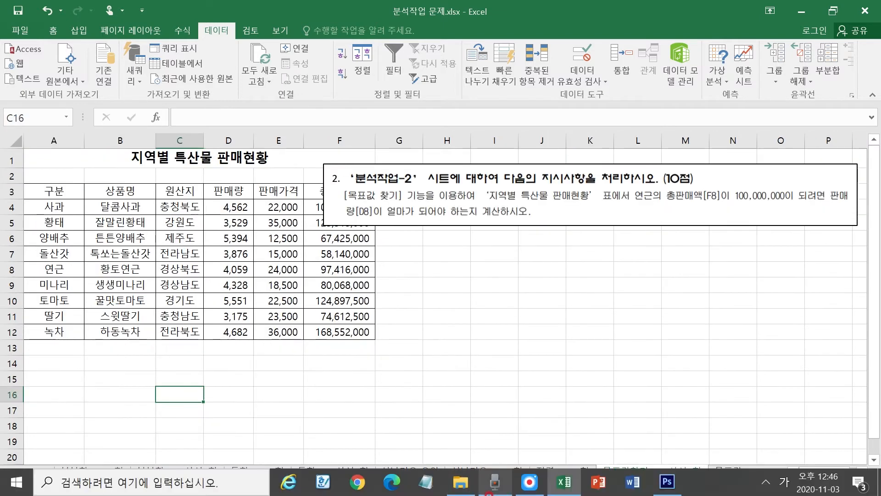
{"action": "left_click", "coordinate": [532, 483]}
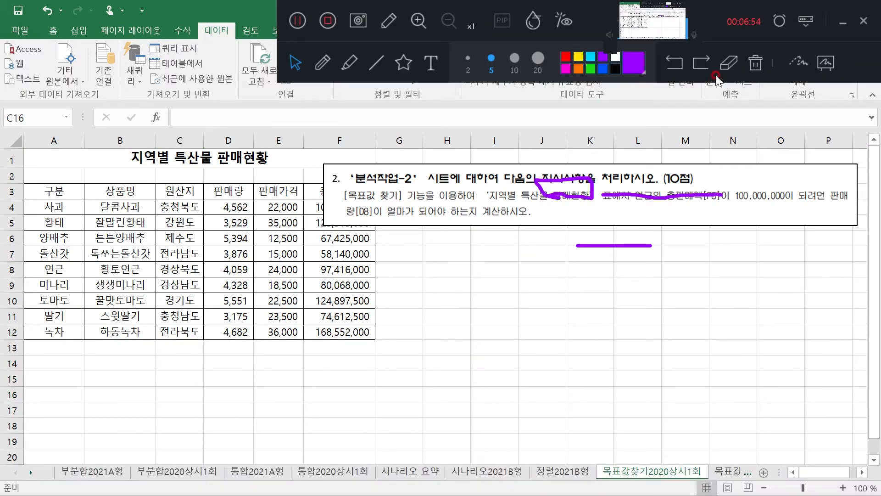
{"action": "left_click", "coordinate": [729, 62]}
{"action": "mouse_move", "coordinate": [699, 181]}
{"action": "left_mouse_down"}
{"action": "mouse_move", "coordinate": [616, 282]}
{"action": "mouse_move", "coordinate": [547, 227]}
{"action": "mouse_move", "coordinate": [482, 217]}
{"action": "mouse_move", "coordinate": [391, 284]}
{"action": "mouse_move", "coordinate": [325, 301]}
{"action": "left_mouse_up"}
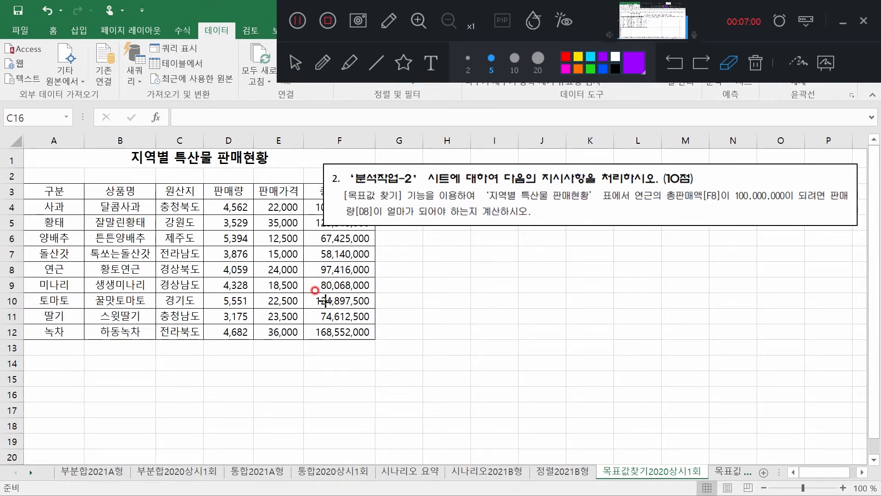
Circle 연근's 총판매액 in F8 and 판매량 in D8, and underline 100,000,000 in the task text.
{"action": "left_click", "coordinate": [322, 63]}
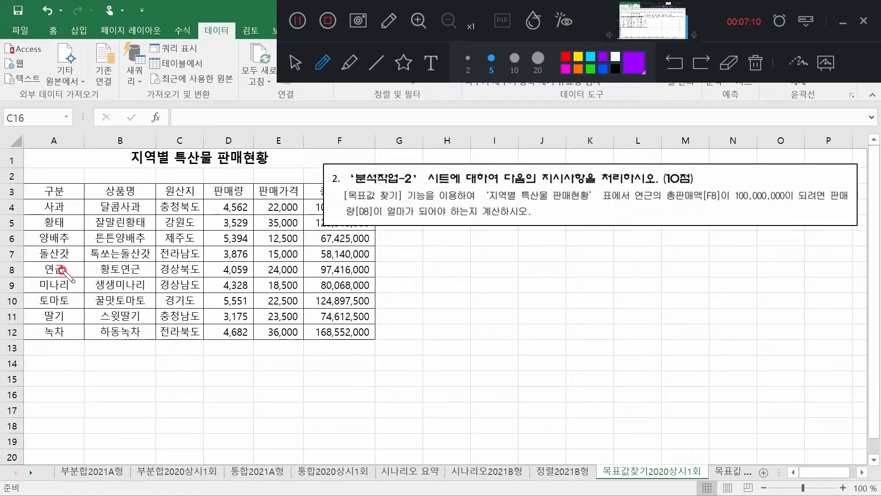
{"action": "mouse_move", "coordinate": [376, 272]}
{"action": "left_mouse_down"}
{"action": "mouse_move", "coordinate": [332, 276]}
{"action": "mouse_move", "coordinate": [342, 263]}
{"action": "mouse_move", "coordinate": [377, 272]}
{"action": "left_mouse_up"}
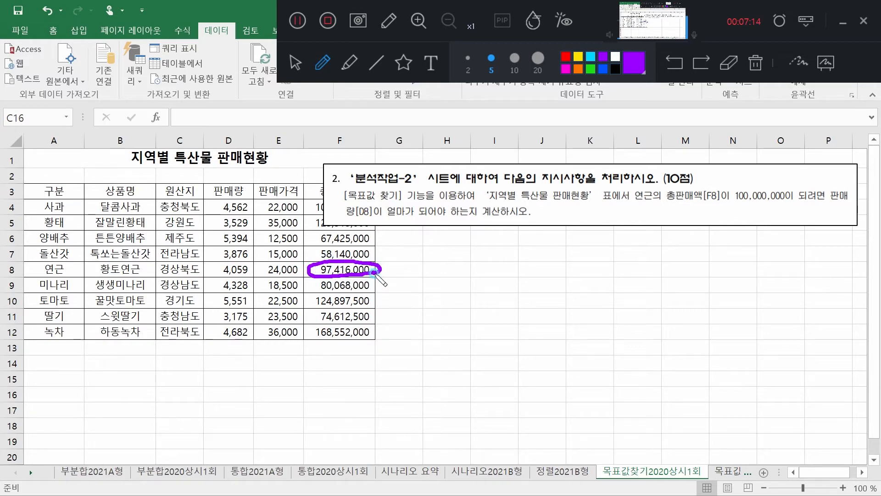
{"action": "left_click_drag", "start_coordinate": [736, 202], "coordinate": [800, 205]}
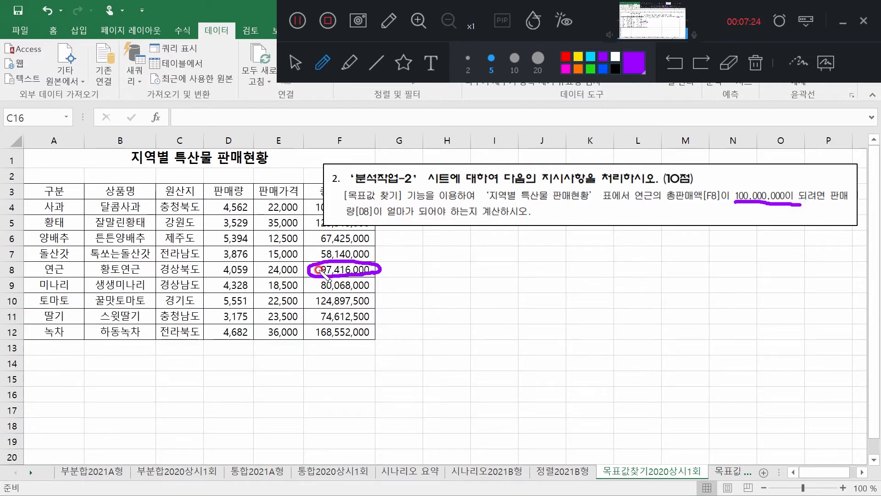
{"action": "mouse_move", "coordinate": [251, 276]}
{"action": "left_mouse_down"}
{"action": "mouse_move", "coordinate": [229, 278]}
{"action": "mouse_move", "coordinate": [248, 253]}
{"action": "mouse_move", "coordinate": [257, 277]}
{"action": "mouse_move", "coordinate": [244, 278]}
{"action": "left_mouse_up"}
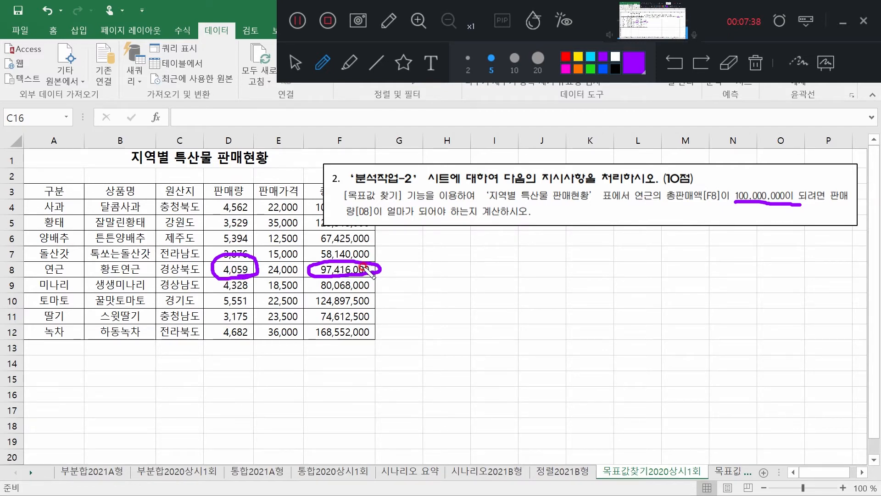
Erase the purple circles around cells D8 and F8.
{"action": "left_click", "coordinate": [295, 62]}
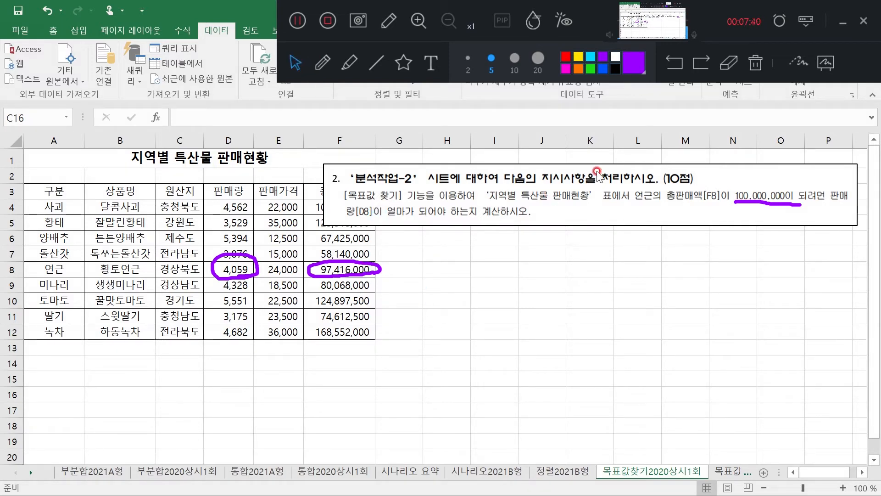
{"action": "left_click", "coordinate": [729, 62]}
{"action": "mouse_move", "coordinate": [386, 234]}
{"action": "left_mouse_down"}
{"action": "mouse_move", "coordinate": [298, 302]}
{"action": "mouse_move", "coordinate": [200, 281]}
{"action": "left_mouse_up"}
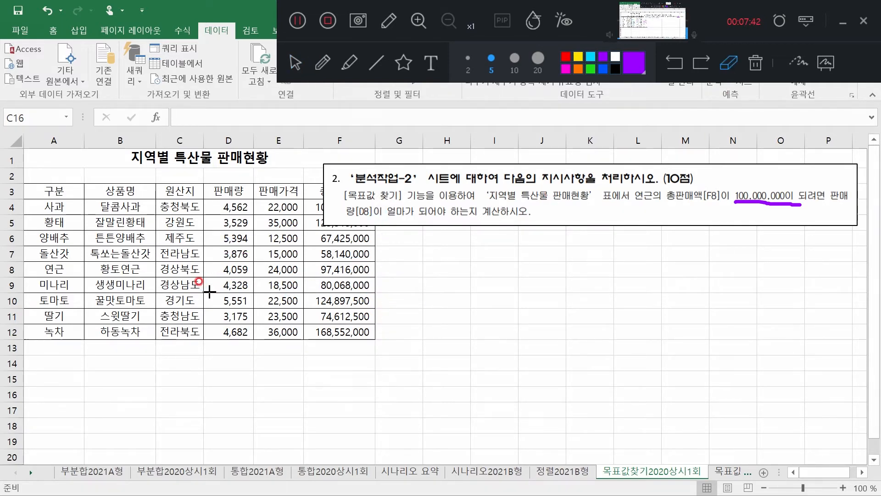
{"action": "left_click", "coordinate": [295, 62]}
Move the task instruction box slightly up and away from the table, and select 연근's 총판매액 in cell F8.
{"action": "left_click", "coordinate": [326, 269]}
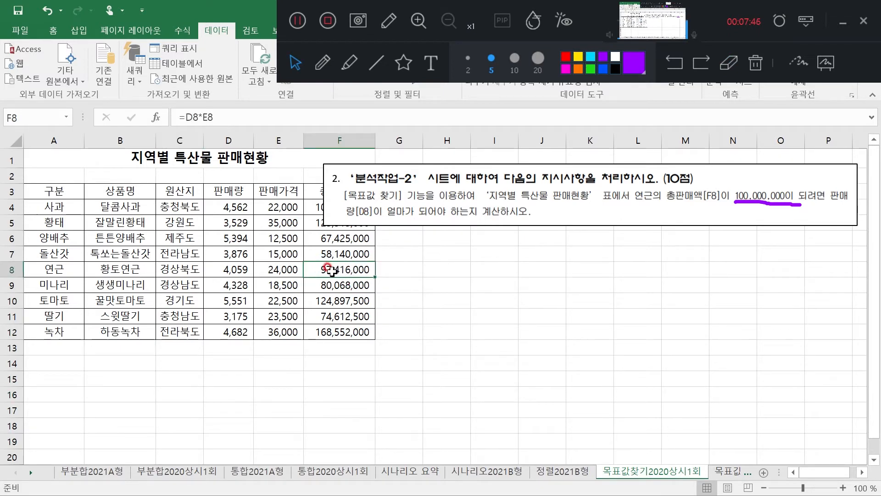
{"action": "mouse_move", "coordinate": [351, 202]}
{"action": "left_mouse_down"}
{"action": "mouse_move", "coordinate": [354, 264]}
{"action": "mouse_move", "coordinate": [363, 175]}
{"action": "mouse_move", "coordinate": [354, 194]}
{"action": "left_mouse_up"}
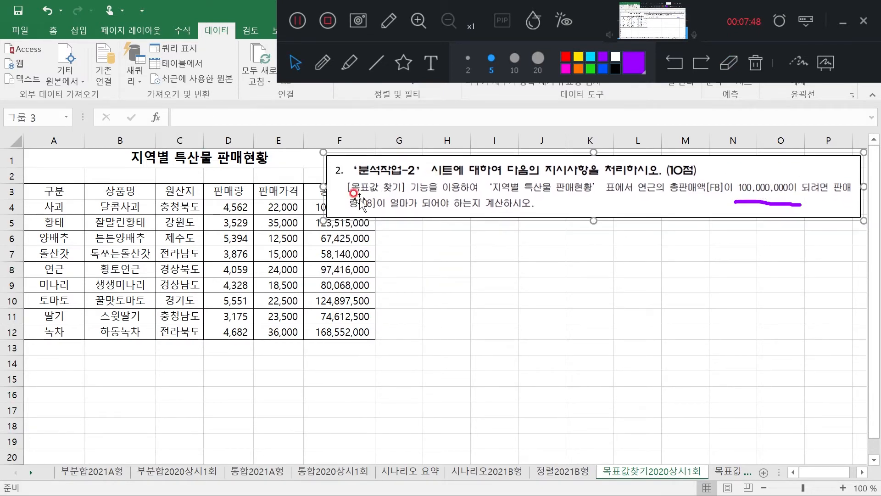
{"action": "left_click", "coordinate": [329, 269]}
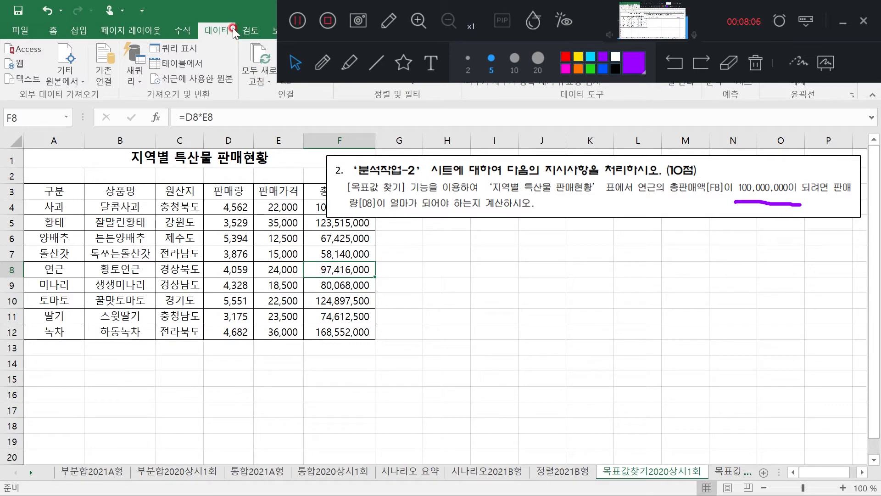
Put away the annotation toolbar and open 목표값 찾기 with F8 as the 수식 셀, placing the dialog beside the table.
{"action": "left_click", "coordinate": [844, 22]}
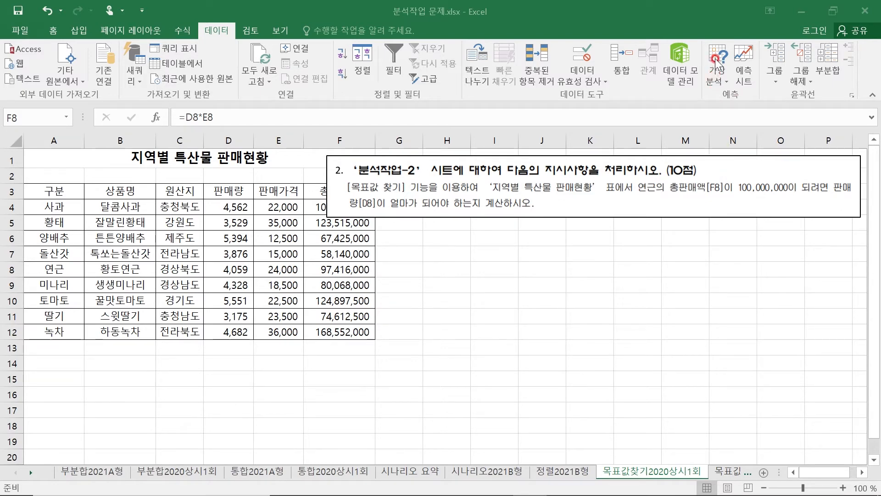
{"action": "left_click", "coordinate": [719, 76]}
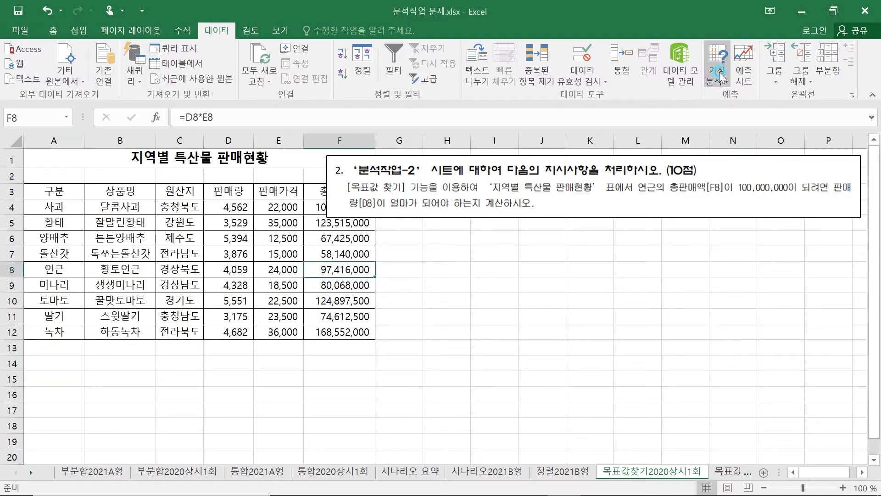
{"action": "left_click", "coordinate": [719, 76]}
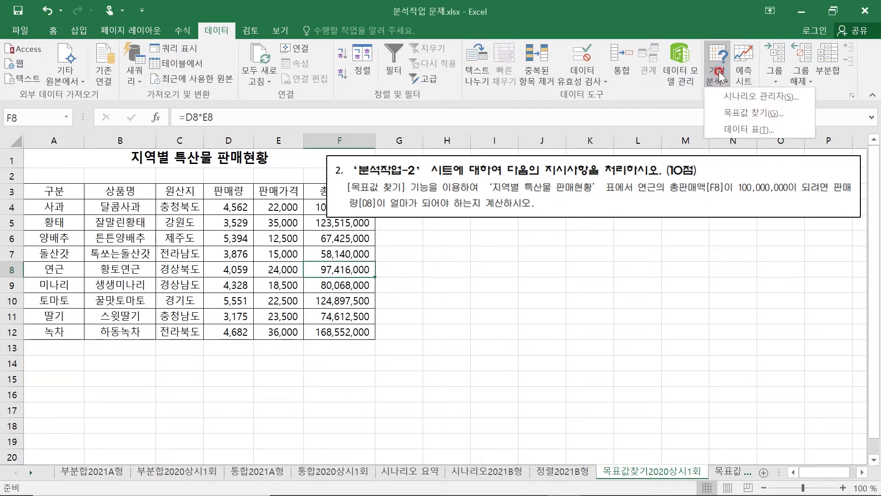
{"action": "left_click", "coordinate": [730, 114]}
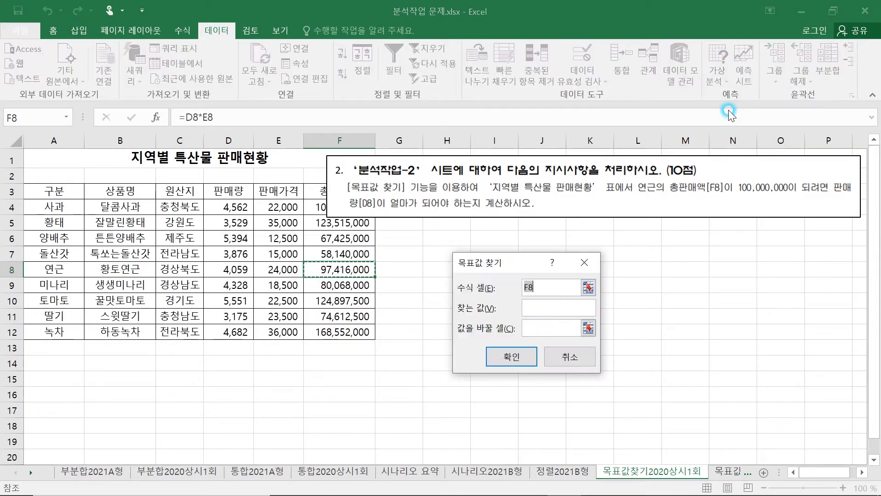
{"action": "left_click_drag", "start_coordinate": [502, 256], "coordinate": [444, 230]}
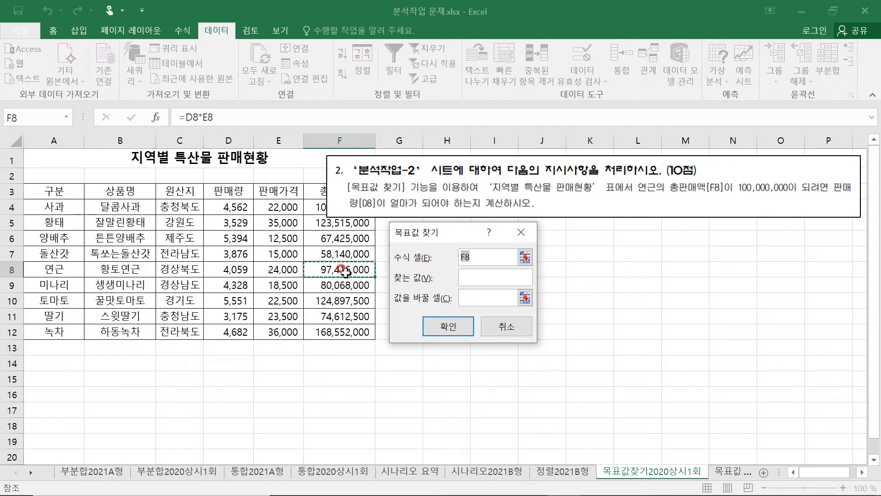
Run Goal Seek with formula cell F8, target value 100000000 and changing cell D8, accept the solution, and check D8.
{"action": "left_click", "coordinate": [473, 277]}
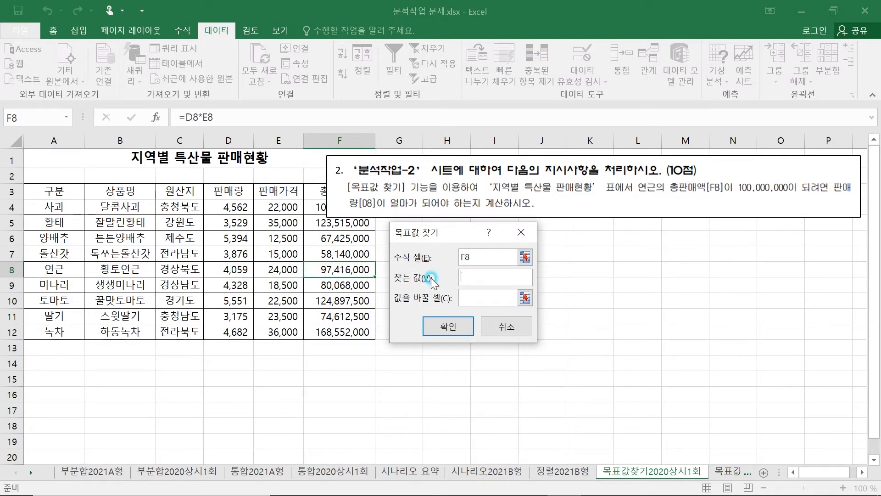
{"action": "left_click", "coordinate": [473, 274]}
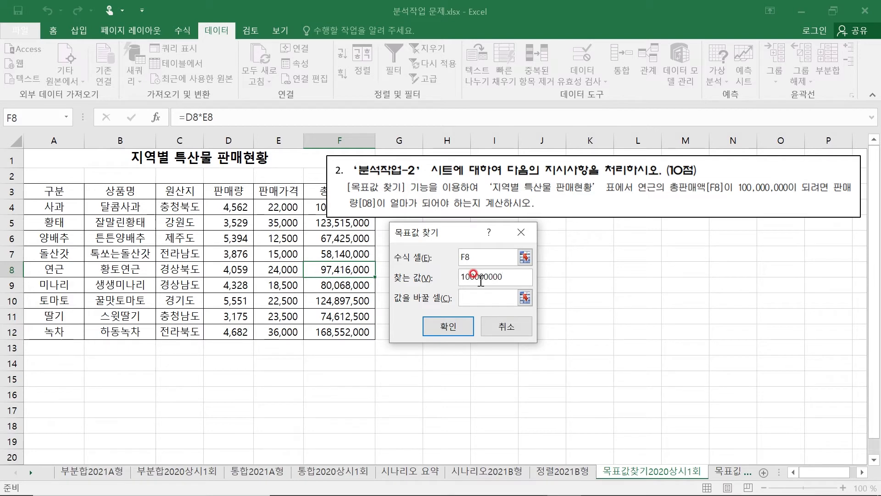
{"action": "left_click", "coordinate": [473, 293]}
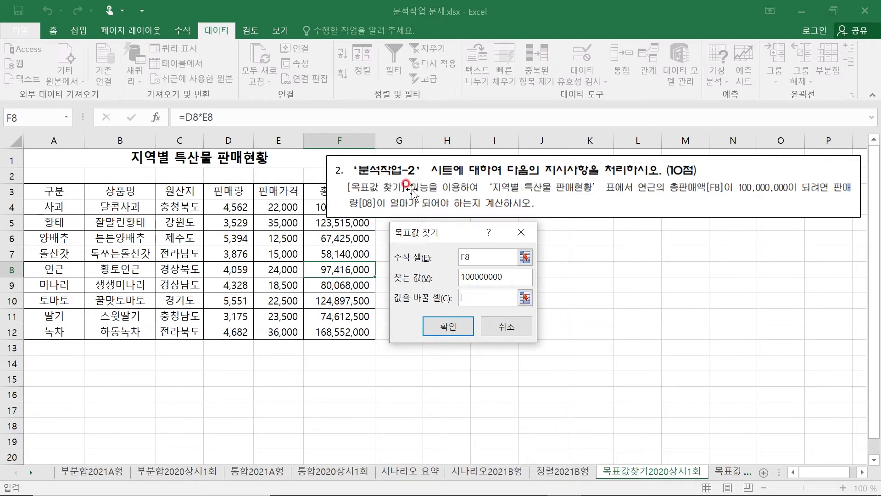
{"action": "left_click", "coordinate": [227, 270]}
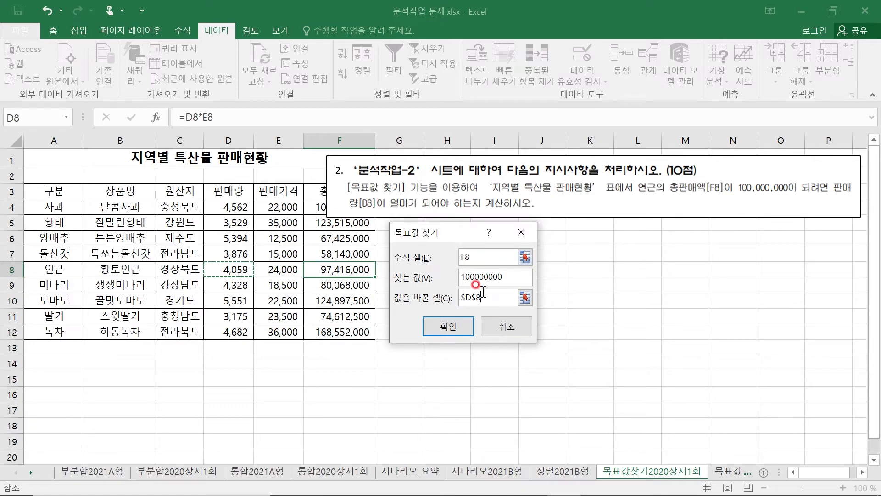
{"action": "left_click", "coordinate": [448, 327]}
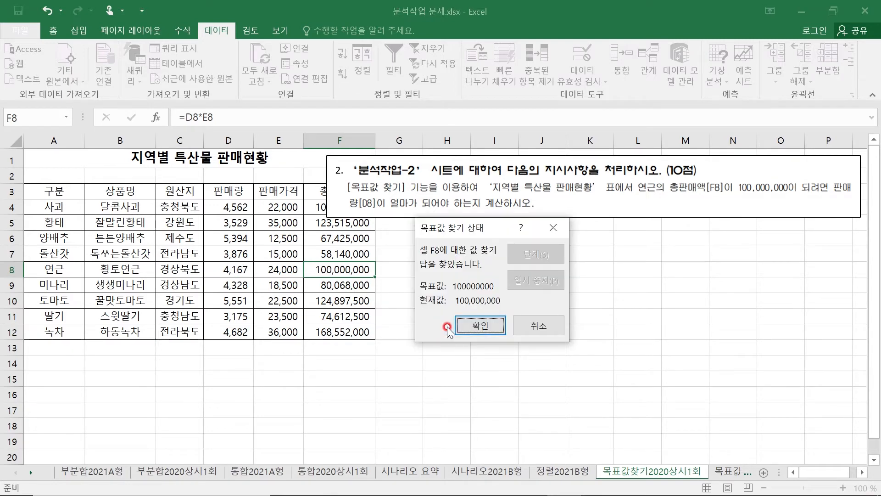
{"action": "left_click", "coordinate": [476, 325]}
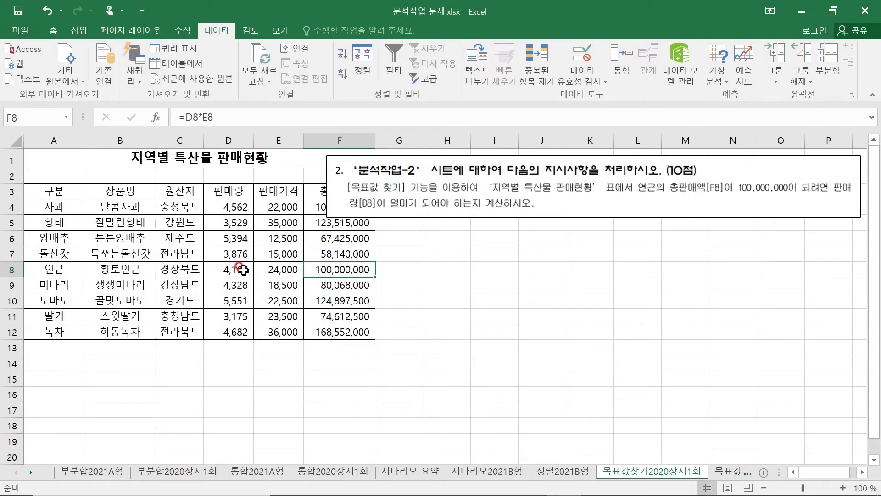
{"action": "left_click", "coordinate": [215, 269]}
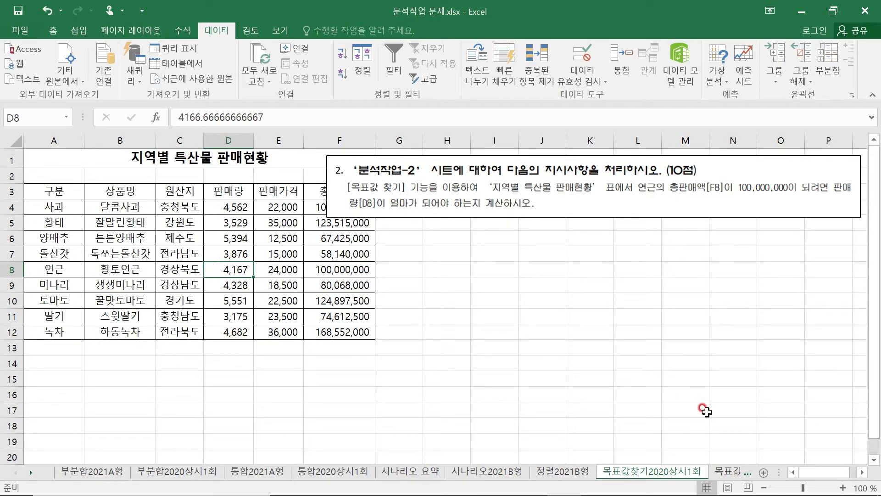
Switch to the 목표값찾기2020상시3회 sheet and select the instruction picture.
{"action": "left_click", "coordinate": [730, 471]}
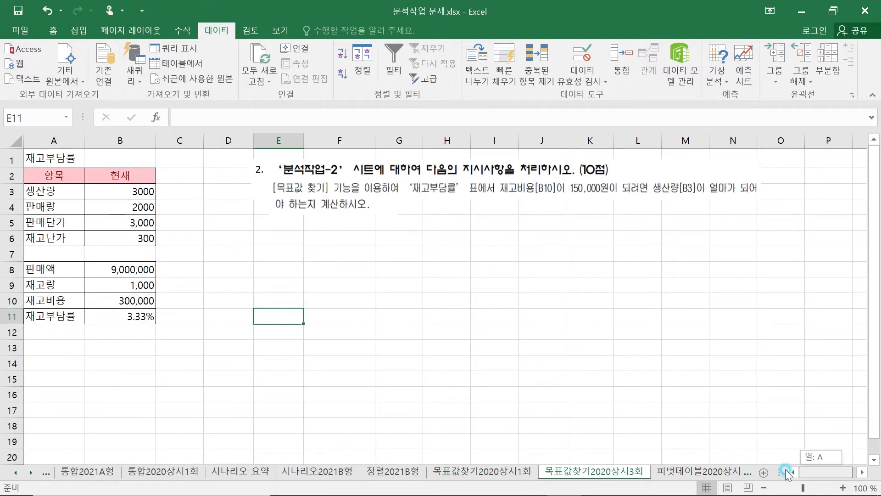
{"action": "left_click", "coordinate": [319, 194]}
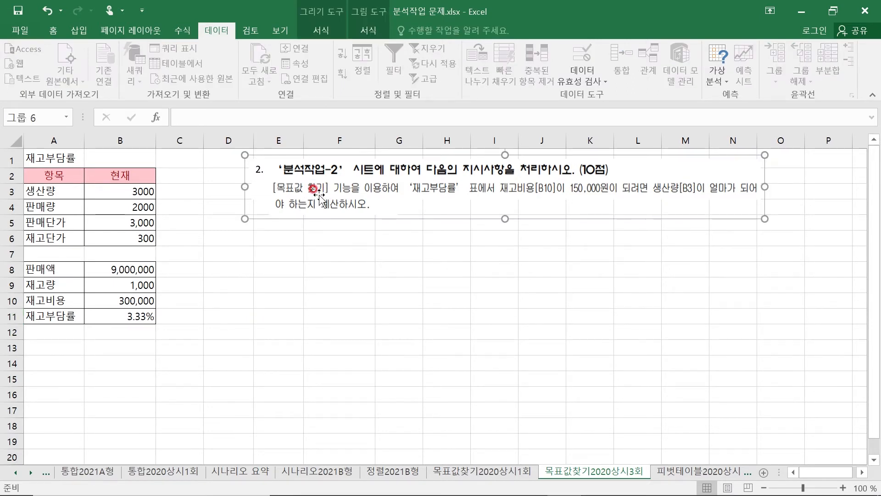
Circle the 재고비용 value in B10 and the 생산량 value in B3 with the freehand annotation pen.
{"action": "mouse_move", "coordinate": [597, 490]}
{"action": "left_click", "coordinate": [536, 482]}
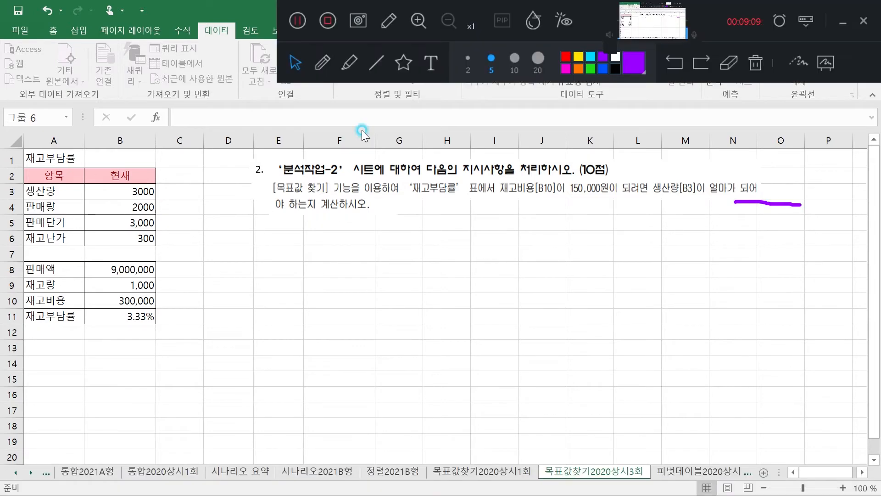
{"action": "left_click", "coordinate": [321, 61]}
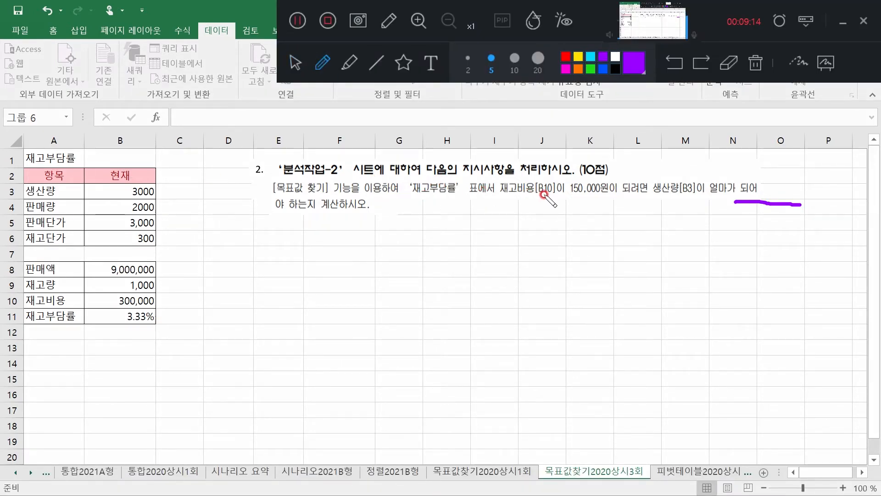
{"action": "mouse_move", "coordinate": [156, 310]}
{"action": "left_mouse_down"}
{"action": "mouse_move", "coordinate": [109, 313]}
{"action": "mouse_move", "coordinate": [153, 303]}
{"action": "left_mouse_up"}
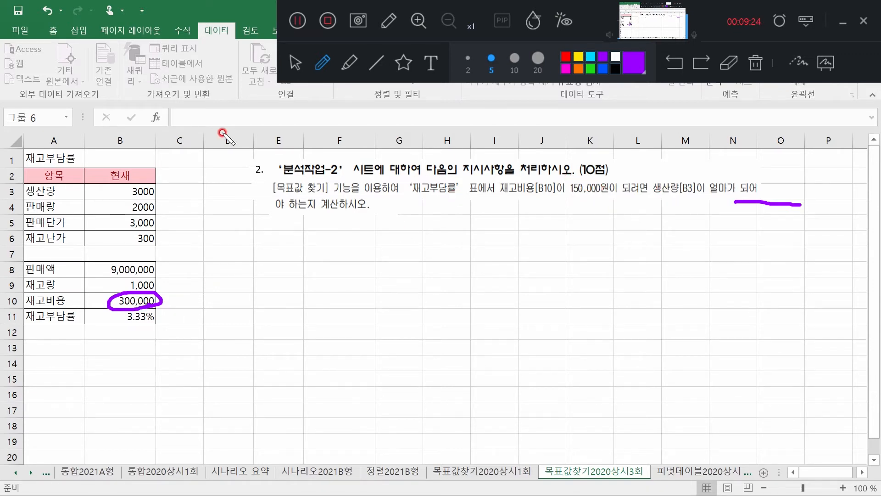
{"action": "mouse_move", "coordinate": [160, 198]}
{"action": "left_mouse_down"}
{"action": "mouse_move", "coordinate": [133, 205]}
{"action": "mouse_move", "coordinate": [147, 182]}
{"action": "mouse_move", "coordinate": [155, 198]}
{"action": "left_mouse_up"}
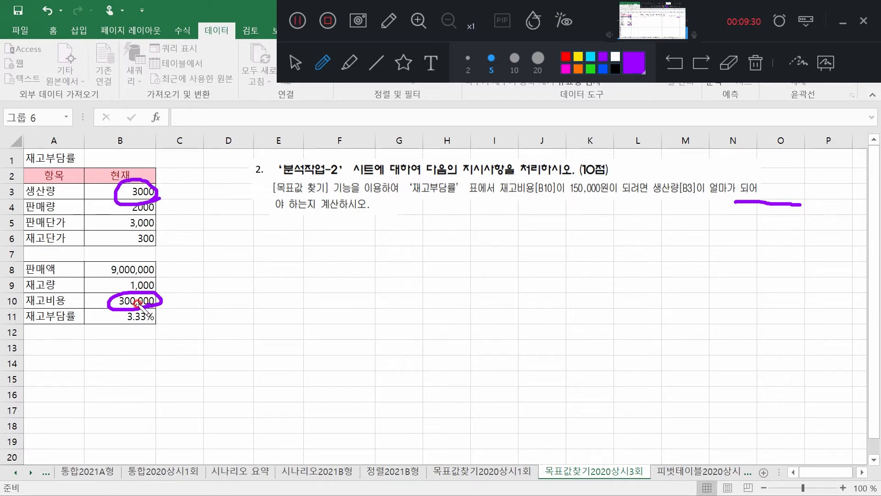
Erase the pen circles around B10 and B3 and hide the annotation toolbar.
{"action": "left_click", "coordinate": [728, 62]}
{"action": "left_click_drag", "start_coordinate": [177, 274], "coordinate": [99, 324]}
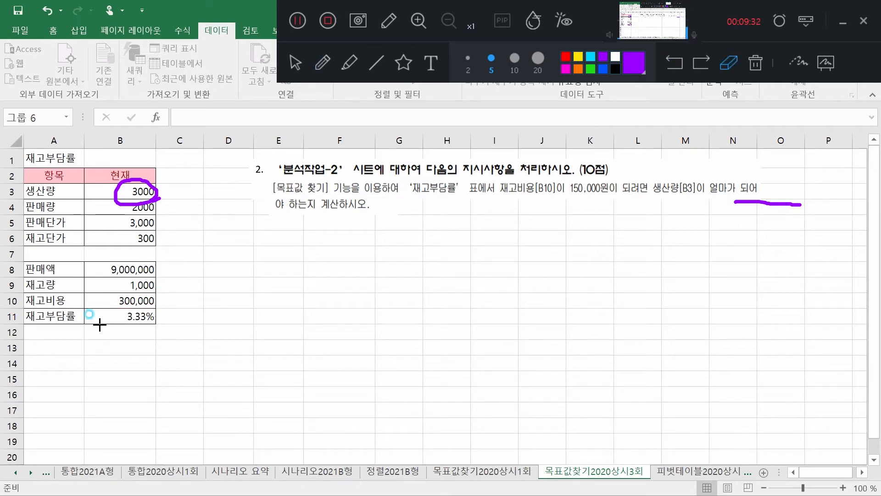
{"action": "left_click_drag", "start_coordinate": [156, 110], "coordinate": [124, 216]}
{"action": "left_click", "coordinate": [295, 62]}
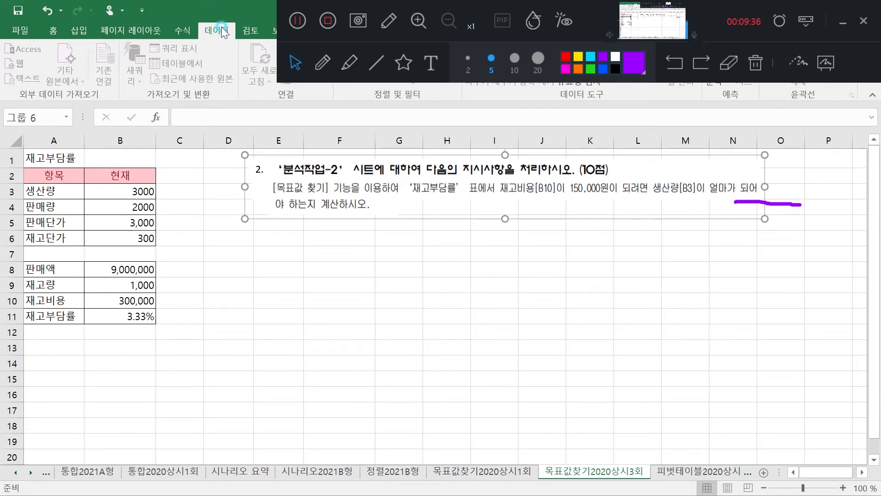
{"action": "left_click", "coordinate": [838, 22]}
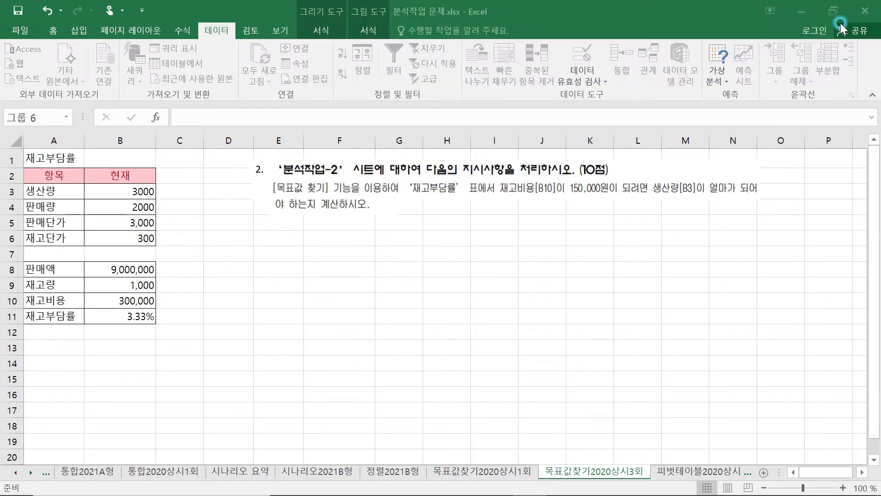
Run Goal Seek with formula cell B10, target value 150000 and changing cell B3, accept the solution, and check B10 and B3.
{"action": "left_click", "coordinate": [723, 63]}
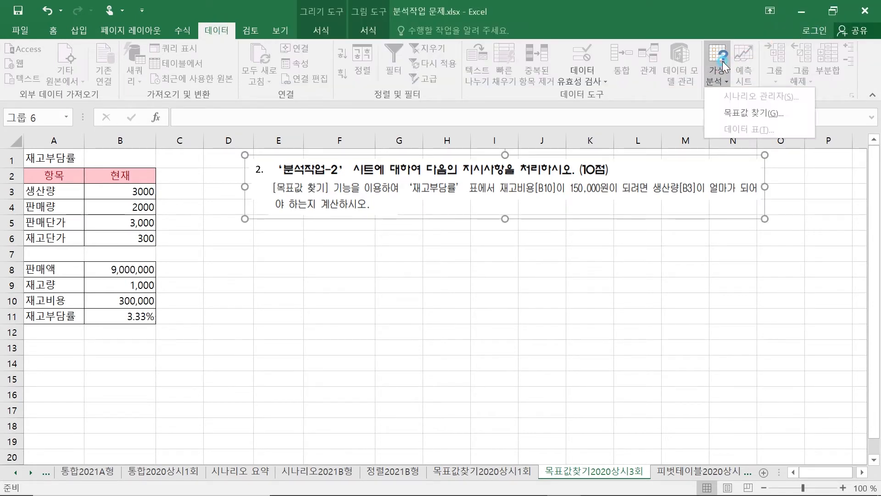
{"action": "left_click", "coordinate": [741, 114]}
{"action": "left_click", "coordinate": [741, 114]}
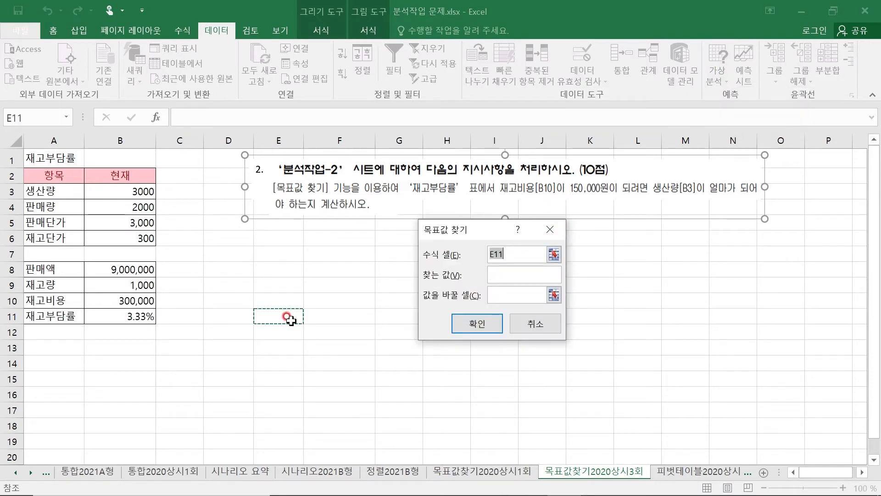
{"action": "left_click", "coordinate": [119, 301]}
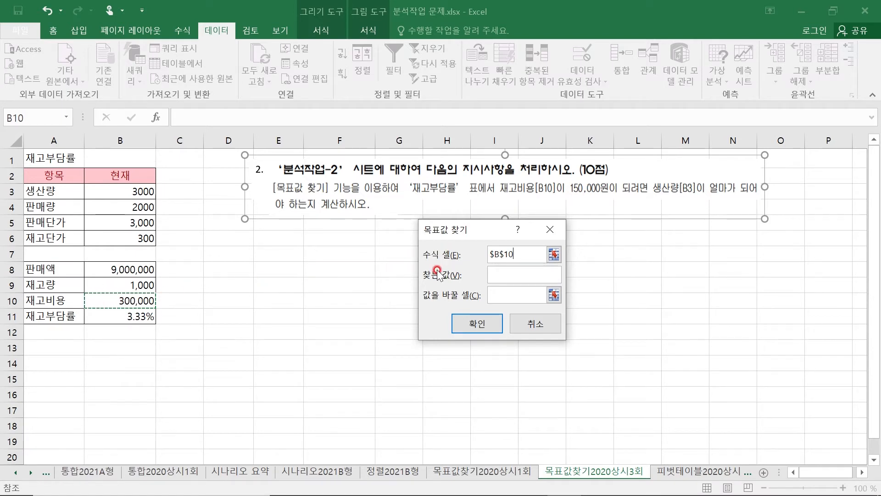
{"action": "left_click", "coordinate": [497, 274]}
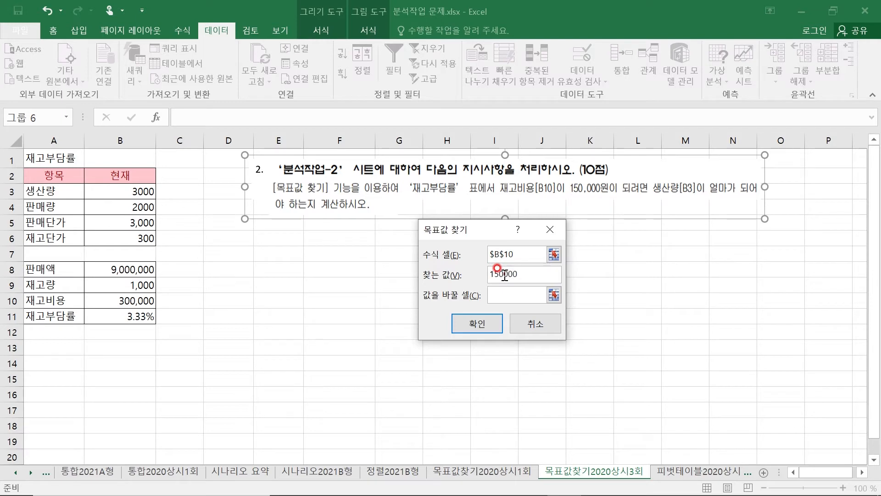
{"action": "left_click", "coordinate": [512, 290]}
{"action": "left_click", "coordinate": [122, 192]}
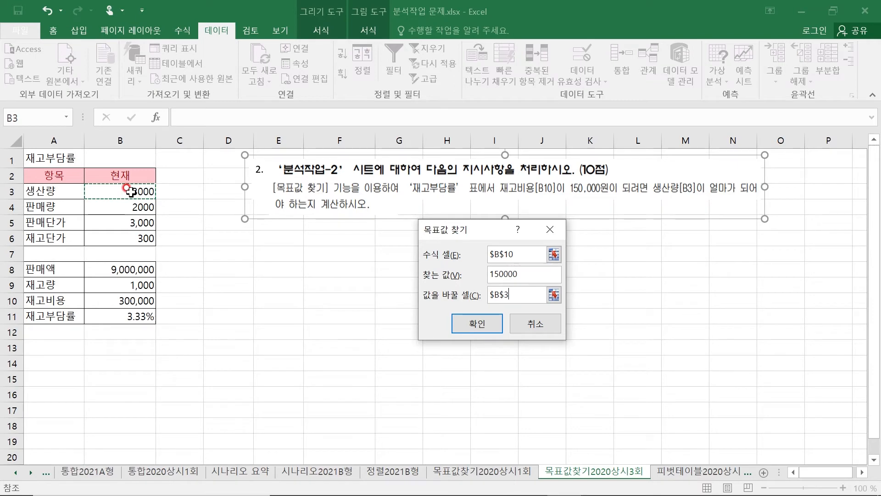
{"action": "left_click", "coordinate": [492, 326]}
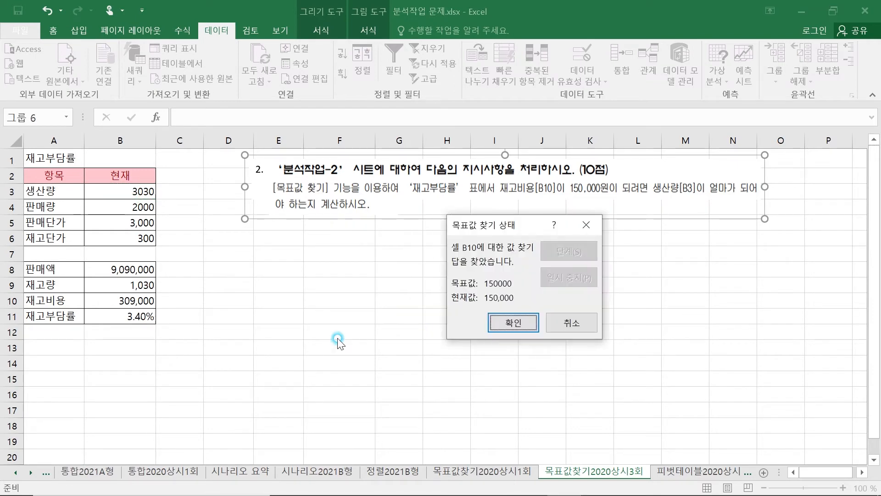
{"action": "left_click", "coordinate": [511, 326]}
{"action": "left_click", "coordinate": [123, 303]}
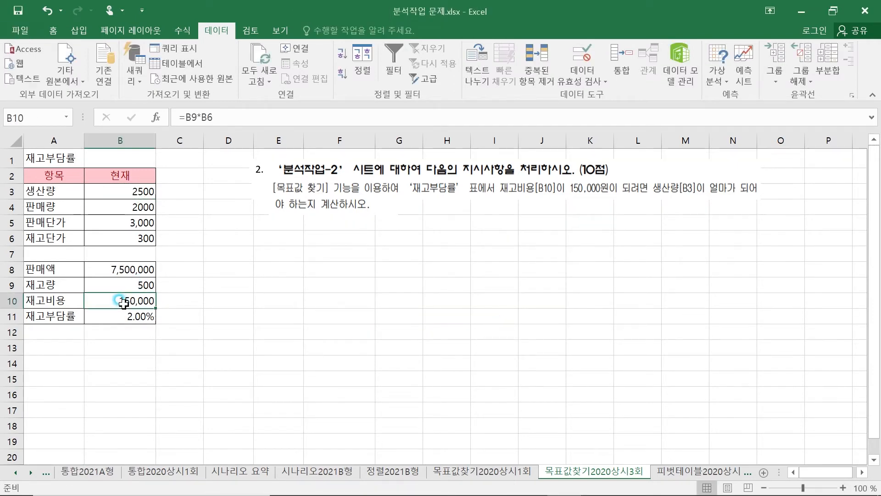
{"action": "left_click", "coordinate": [114, 192]}
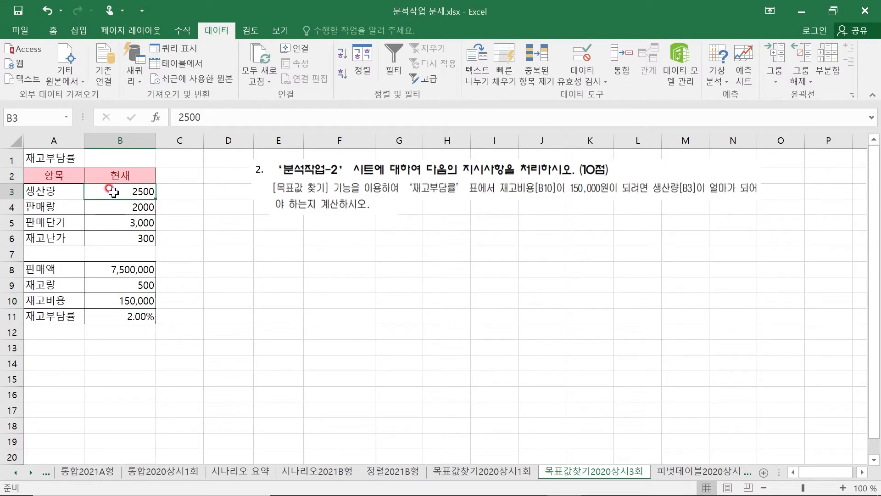
{"action": "left_click", "coordinate": [127, 301]}
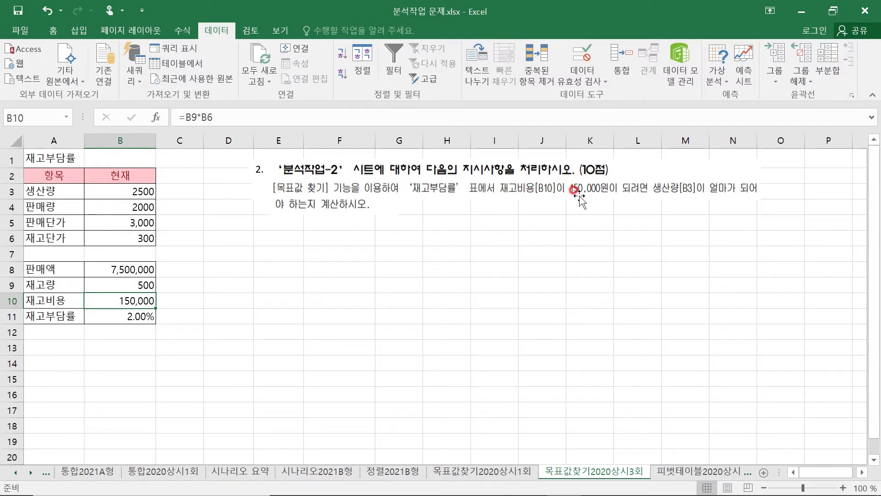
{"action": "left_click", "coordinate": [117, 300]}
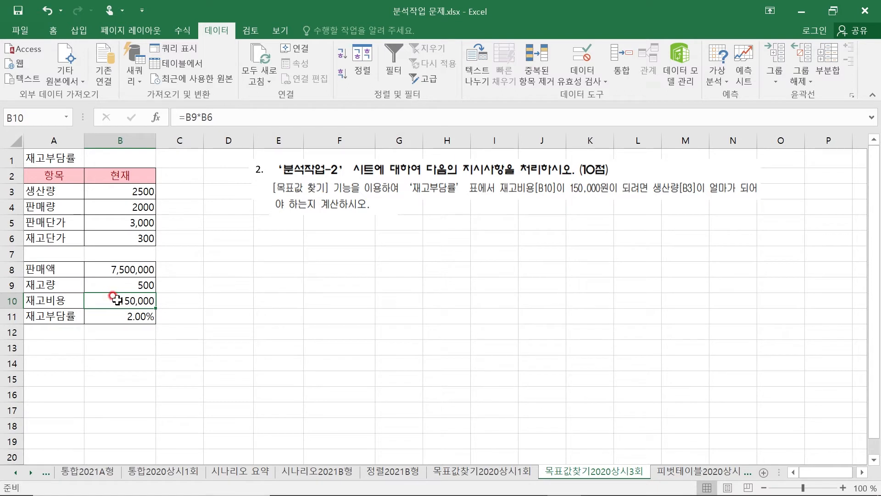
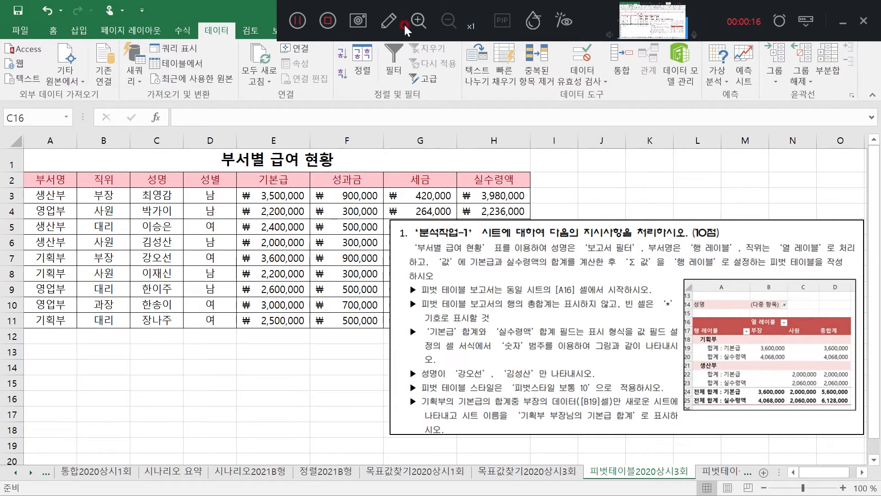
Mark the filter, row, column, value and Σ 값 placement requirements in the instruction picture with the freehand annotation pen.
{"action": "left_click", "coordinate": [391, 20]}
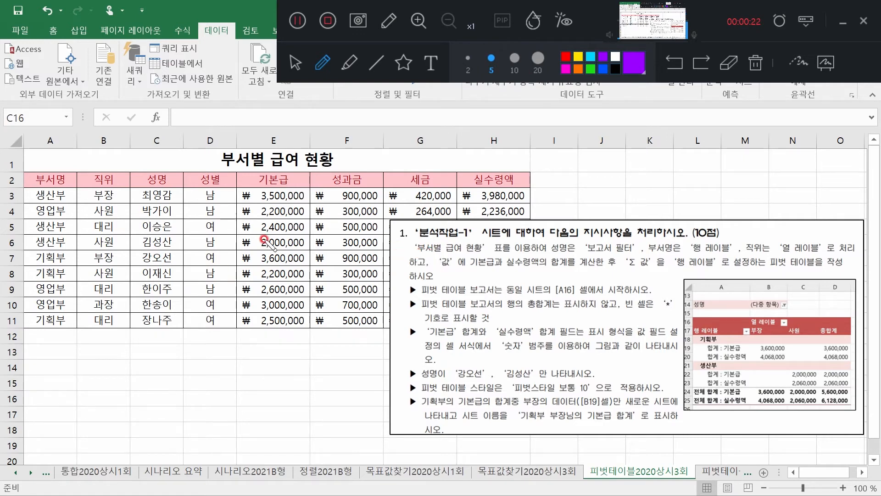
{"action": "mouse_move", "coordinate": [581, 256]}
{"action": "left_mouse_down"}
{"action": "mouse_move", "coordinate": [551, 249]}
{"action": "mouse_move", "coordinate": [579, 244]}
{"action": "mouse_move", "coordinate": [621, 253]}
{"action": "left_mouse_up"}
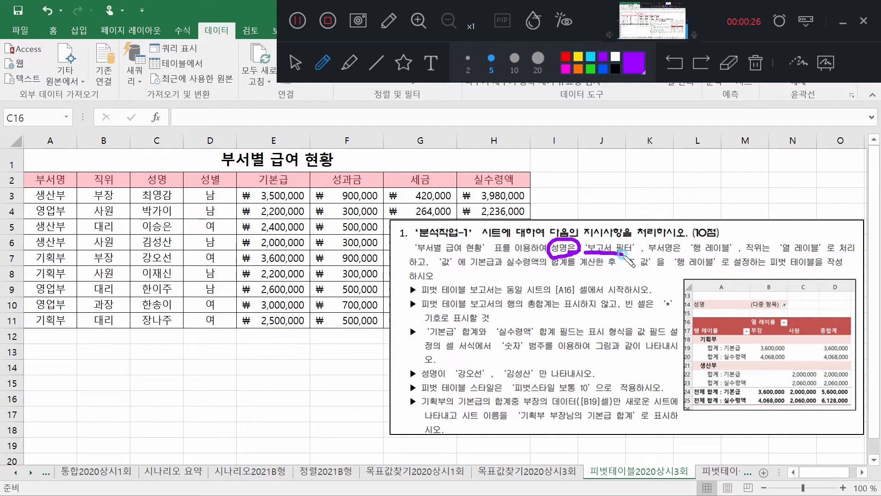
{"action": "mouse_move", "coordinate": [681, 252]}
{"action": "left_mouse_down"}
{"action": "mouse_move", "coordinate": [651, 255]}
{"action": "mouse_move", "coordinate": [667, 239]}
{"action": "mouse_move", "coordinate": [677, 251]}
{"action": "mouse_move", "coordinate": [709, 253]}
{"action": "mouse_move", "coordinate": [769, 234]}
{"action": "mouse_move", "coordinate": [776, 254]}
{"action": "mouse_move", "coordinate": [814, 255]}
{"action": "left_mouse_up"}
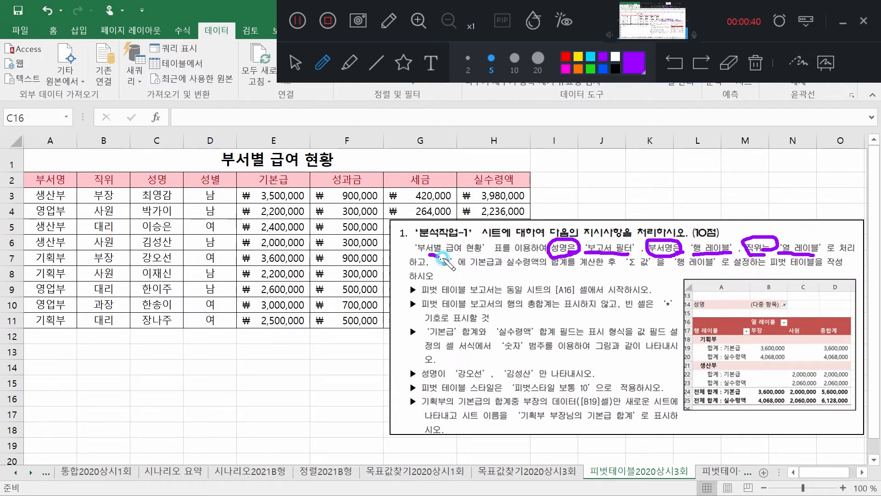
{"action": "mouse_move", "coordinate": [445, 257]}
{"action": "left_mouse_down"}
{"action": "mouse_move", "coordinate": [433, 262]}
{"action": "mouse_move", "coordinate": [451, 270]}
{"action": "left_mouse_up"}
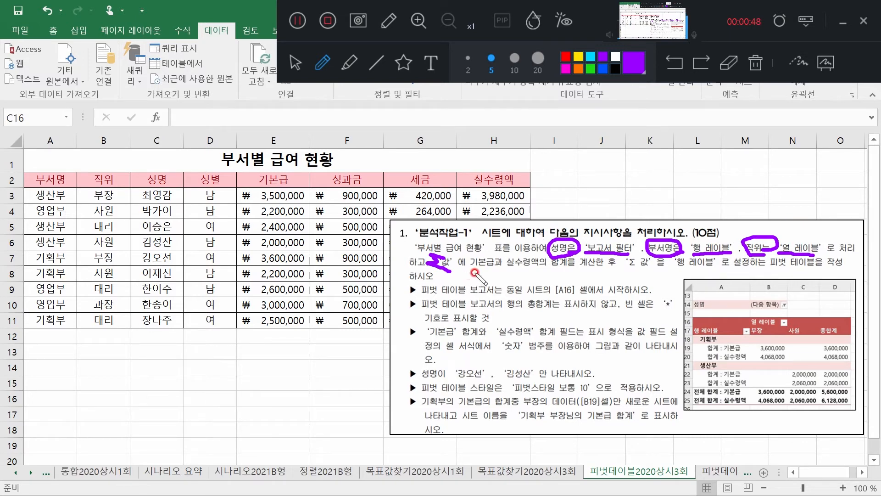
{"action": "mouse_move", "coordinate": [471, 267]}
{"action": "left_mouse_down"}
{"action": "mouse_move", "coordinate": [549, 269]}
{"action": "mouse_move", "coordinate": [493, 256]}
{"action": "mouse_move", "coordinate": [474, 261]}
{"action": "mouse_move", "coordinate": [482, 278]}
{"action": "mouse_move", "coordinate": [530, 270]}
{"action": "left_mouse_up"}
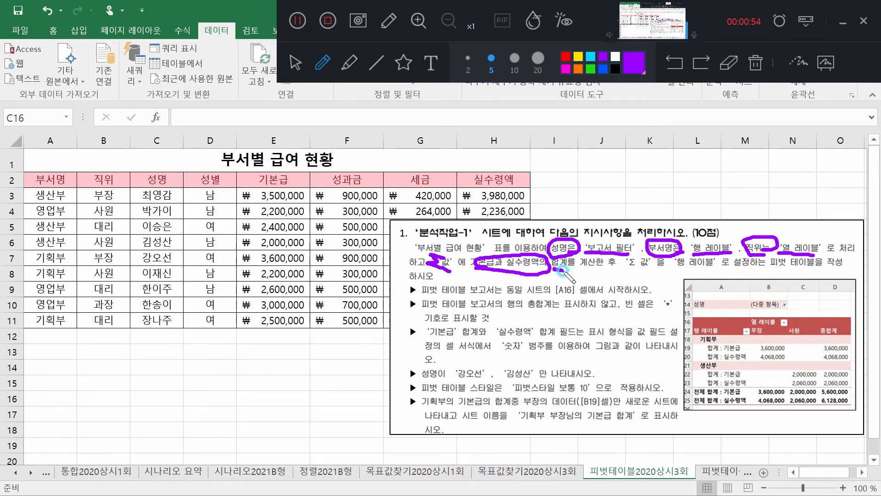
{"action": "mouse_move", "coordinate": [625, 271]}
{"action": "left_mouse_down"}
{"action": "mouse_move", "coordinate": [786, 269]}
{"action": "mouse_move", "coordinate": [740, 275]}
{"action": "mouse_move", "coordinate": [775, 273]}
{"action": "mouse_move", "coordinate": [782, 282]}
{"action": "mouse_move", "coordinate": [799, 271]}
{"action": "mouse_move", "coordinate": [793, 282]}
{"action": "mouse_move", "coordinate": [805, 296]}
{"action": "mouse_move", "coordinate": [798, 291]}
{"action": "left_mouse_up"}
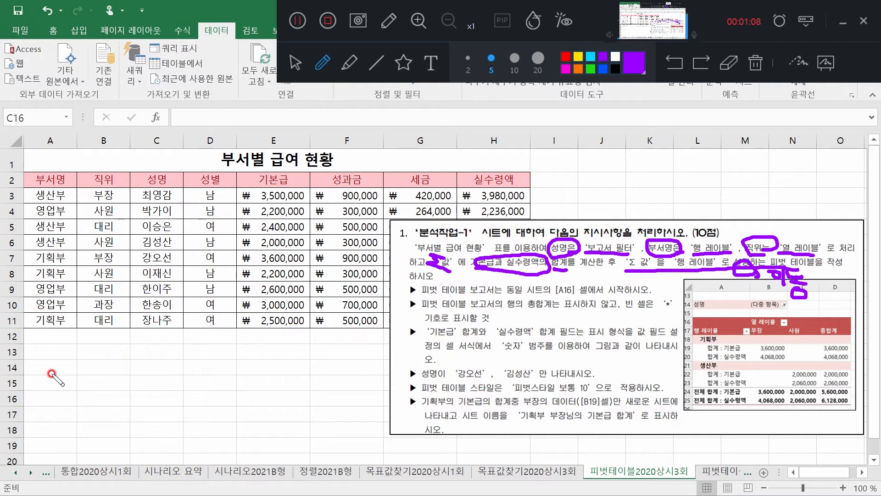
Underline the location, totals, number format, name filter, style and new-sheet requirements, and circle the two required names in C6:C7.
{"action": "left_click_drag", "start_coordinate": [504, 297], "coordinate": [572, 295]}
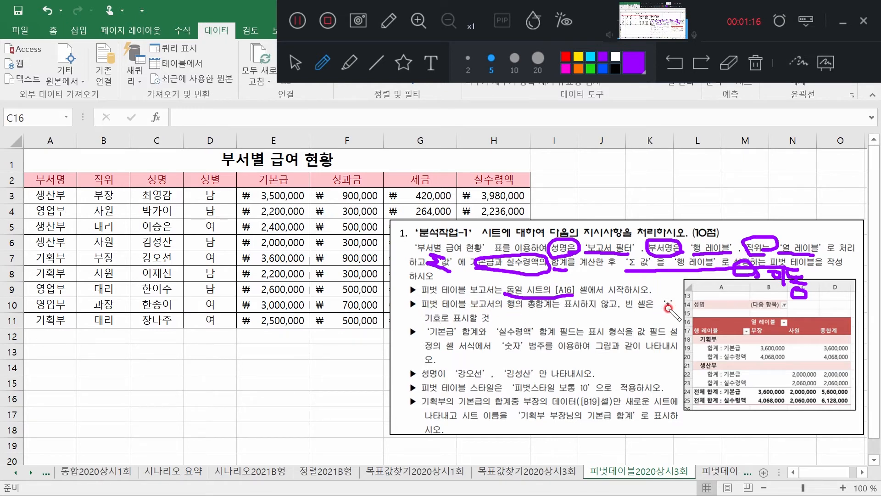
{"action": "left_click_drag", "start_coordinate": [506, 307], "coordinate": [668, 316]}
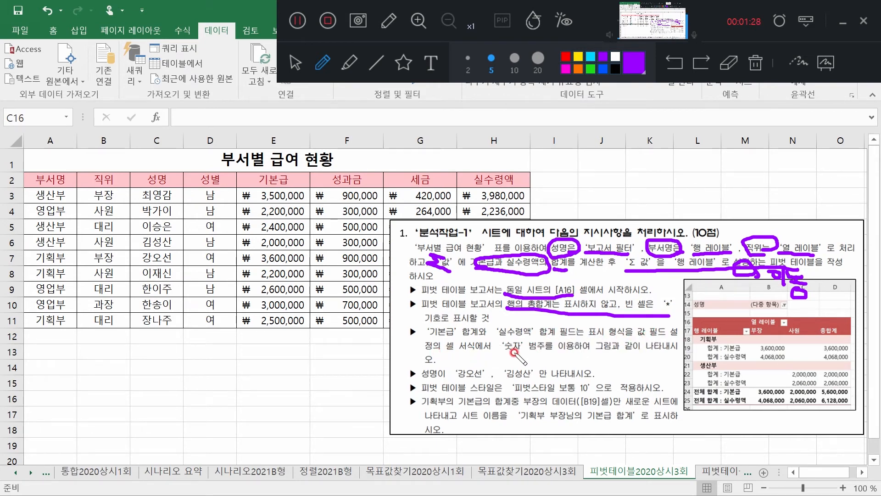
{"action": "left_click_drag", "start_coordinate": [496, 353], "coordinate": [530, 354]}
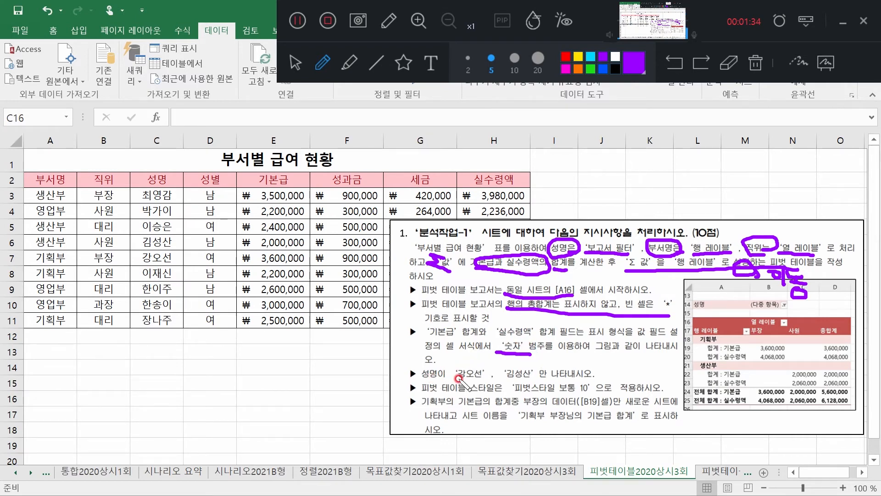
{"action": "left_click_drag", "start_coordinate": [458, 376], "coordinate": [556, 375]}
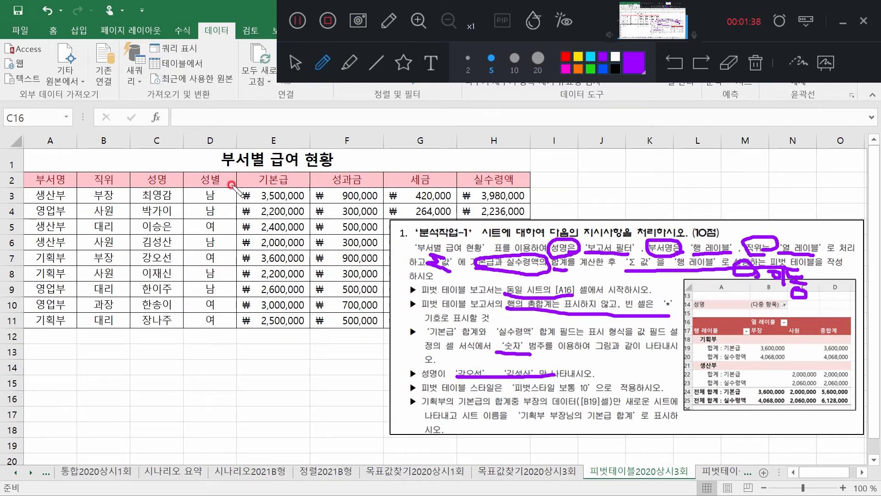
{"action": "mouse_move", "coordinate": [176, 232]}
{"action": "left_mouse_down"}
{"action": "mouse_move", "coordinate": [153, 260]}
{"action": "mouse_move", "coordinate": [173, 248]}
{"action": "left_mouse_up"}
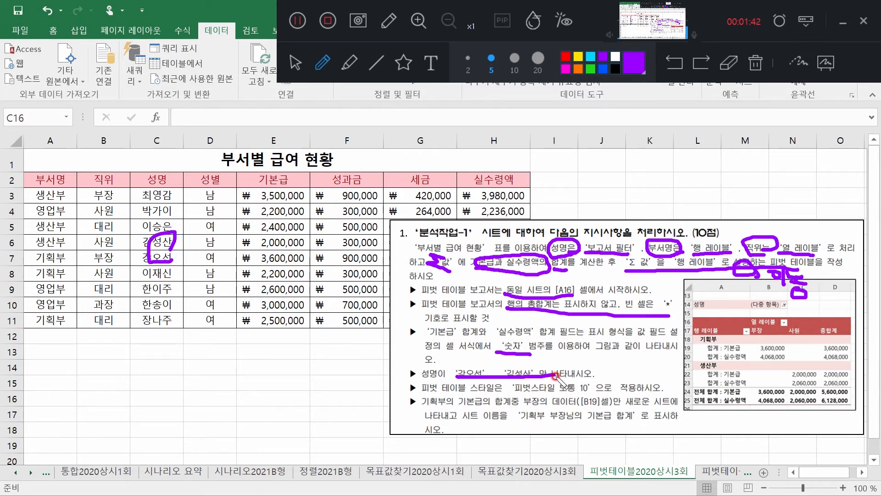
{"action": "left_click_drag", "start_coordinate": [515, 393], "coordinate": [577, 394]}
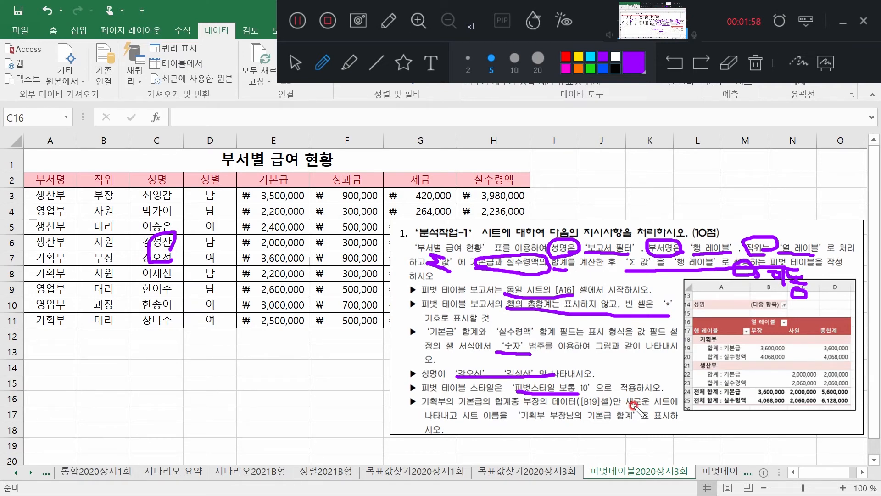
{"action": "mouse_move", "coordinate": [465, 422]}
{"action": "left_mouse_down"}
{"action": "mouse_move", "coordinate": [577, 422]}
{"action": "mouse_move", "coordinate": [606, 407]}
{"action": "mouse_move", "coordinate": [646, 407]}
{"action": "left_mouse_up"}
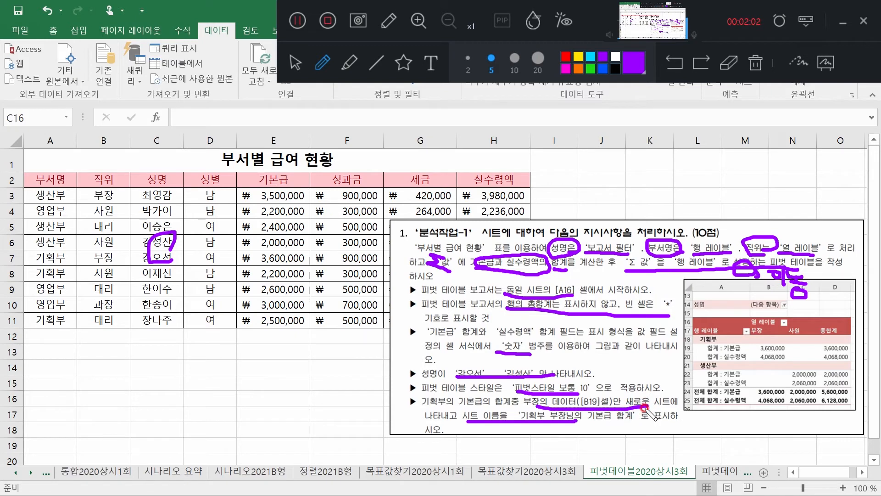
Erase the pen marks on the bulleted requirements and on C6:C7, and return to the normal pointer.
{"action": "left_click", "coordinate": [729, 63]}
{"action": "mouse_move", "coordinate": [606, 316]}
{"action": "left_mouse_down"}
{"action": "mouse_move", "coordinate": [533, 282]}
{"action": "mouse_move", "coordinate": [504, 346]}
{"action": "left_mouse_up"}
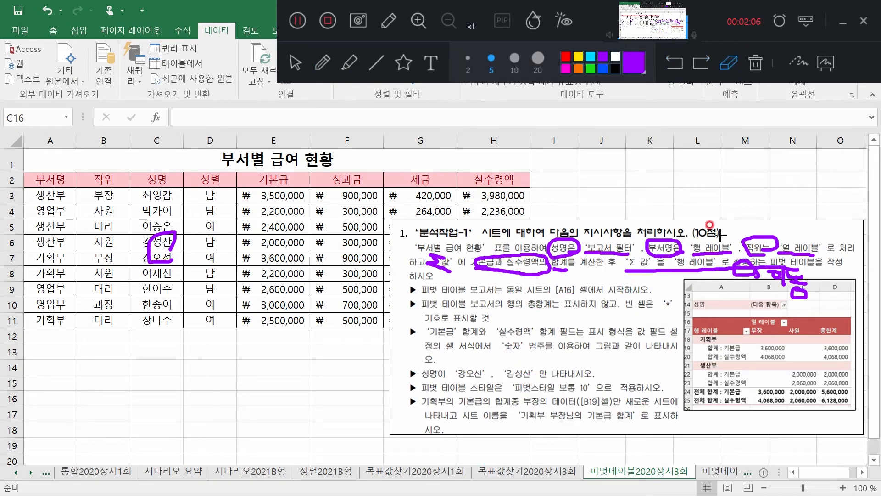
{"action": "left_click_drag", "start_coordinate": [166, 243], "coordinate": [137, 273]}
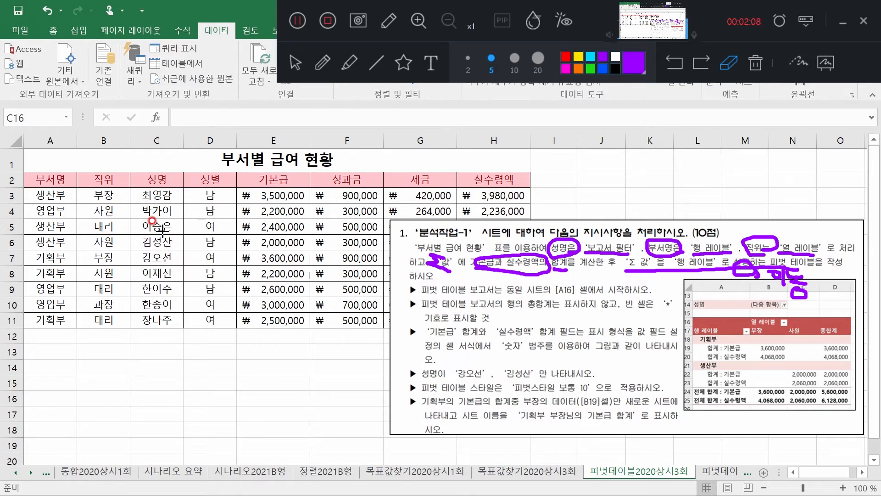
{"action": "left_click", "coordinate": [294, 63]}
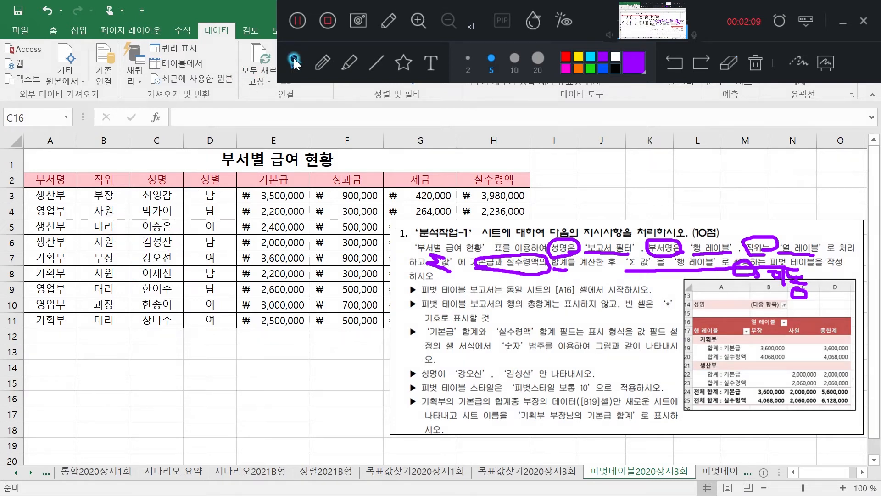
Create a pivot table from the range A2:H11 and place it on the existing worksheet at cell A16.
{"action": "left_click", "coordinate": [148, 212]}
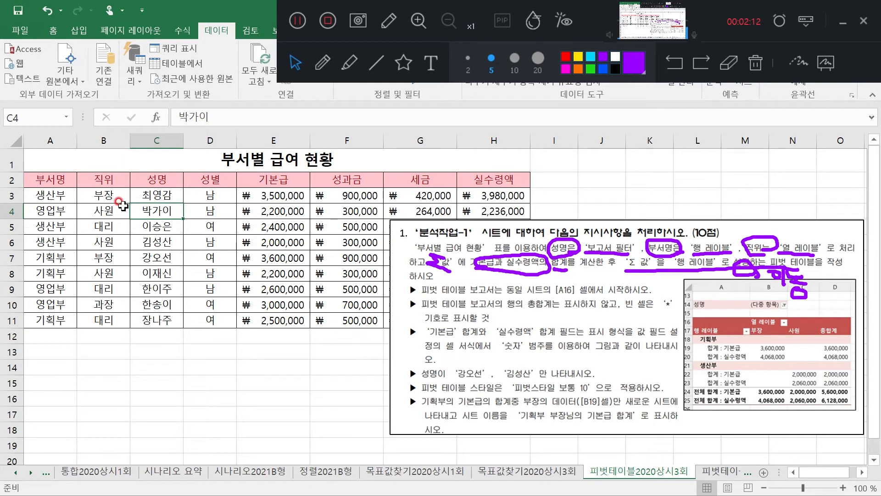
{"action": "left_click_drag", "start_coordinate": [43, 179], "coordinate": [498, 321]}
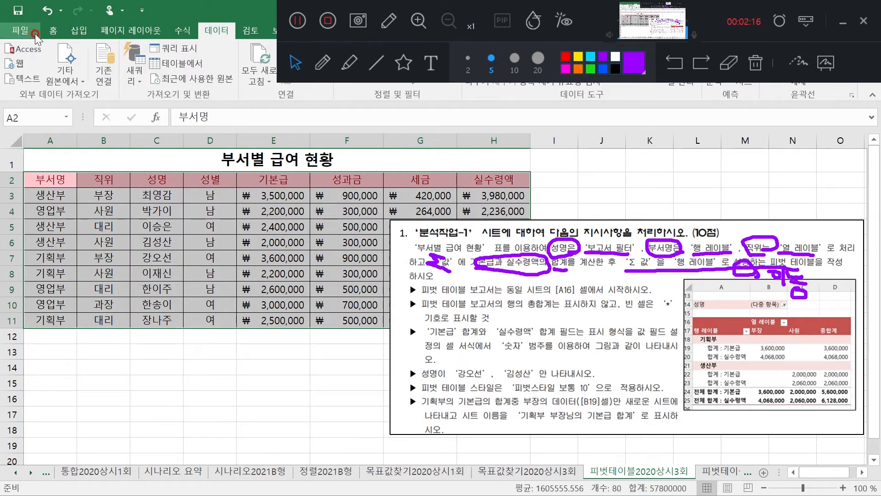
{"action": "left_click", "coordinate": [80, 31]}
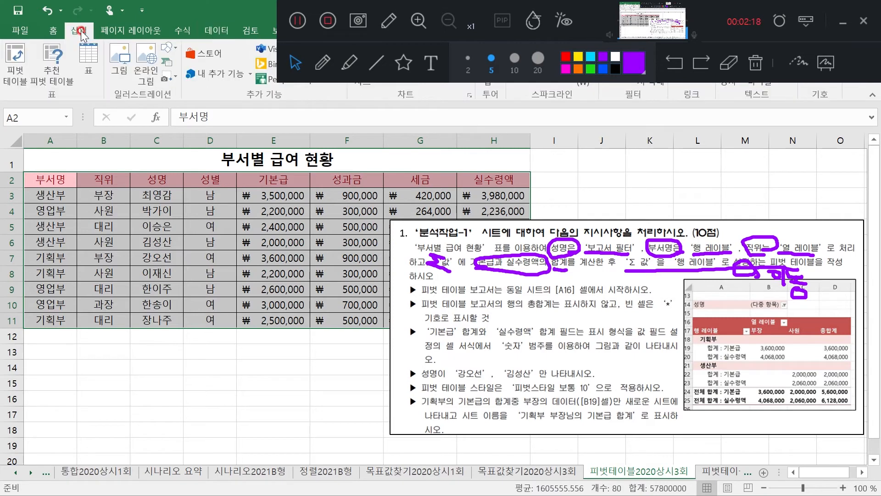
{"action": "left_click", "coordinate": [16, 55]}
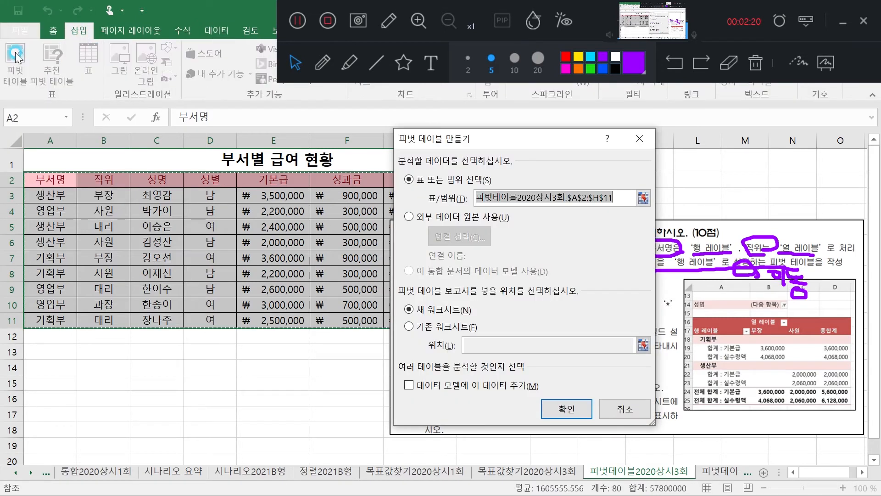
{"action": "left_click_drag", "start_coordinate": [510, 145], "coordinate": [428, 133]}
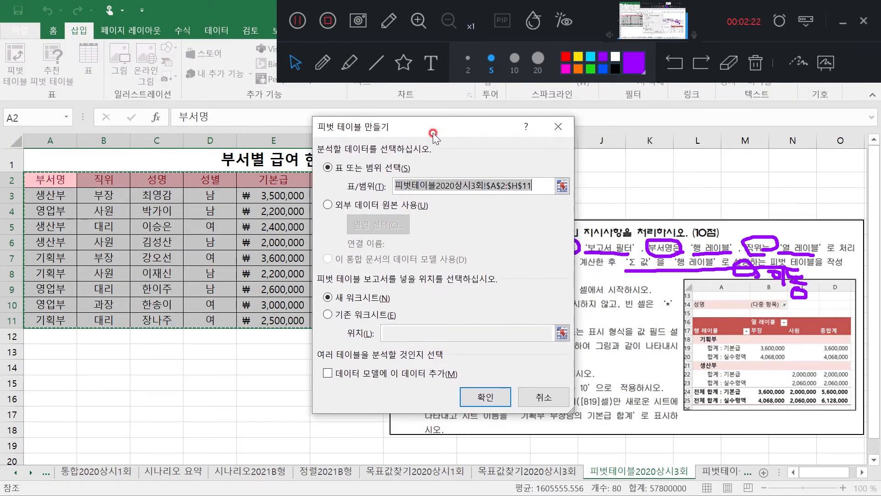
{"action": "left_click", "coordinate": [513, 182]}
{"action": "left_click", "coordinate": [327, 315]}
{"action": "left_click", "coordinate": [387, 327]}
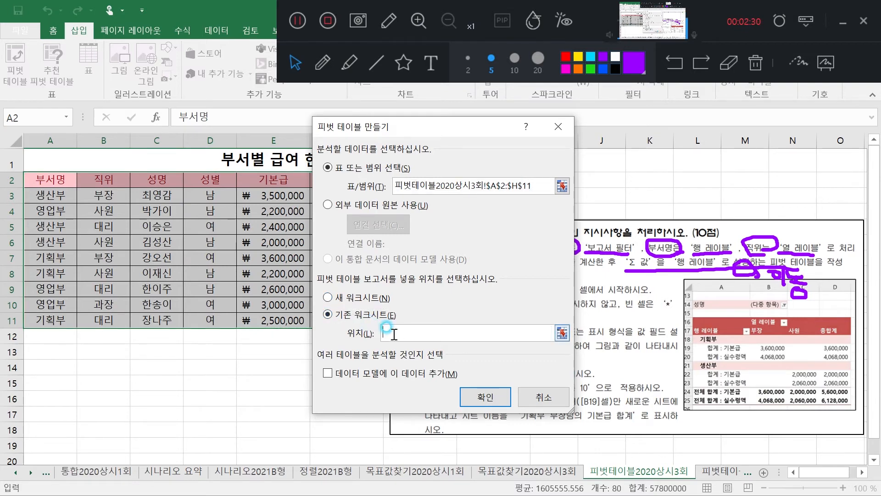
{"action": "left_click_drag", "start_coordinate": [379, 131], "coordinate": [321, 137]}
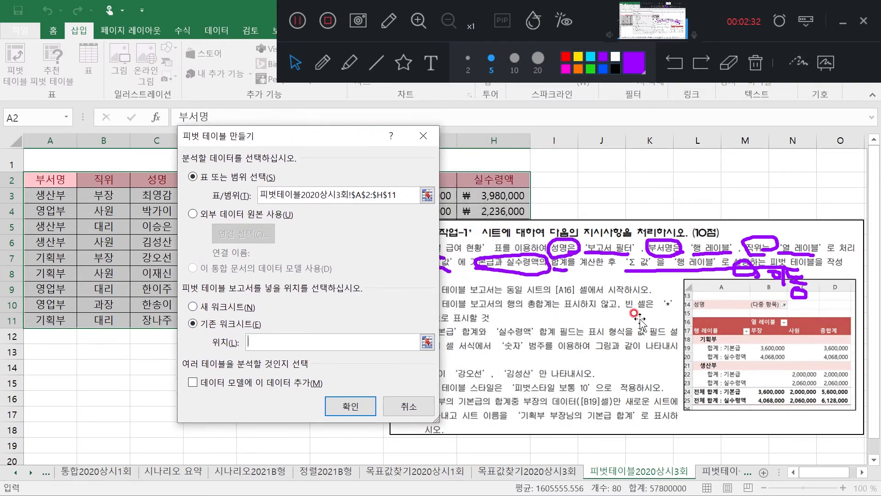
{"action": "left_click", "coordinate": [56, 400]}
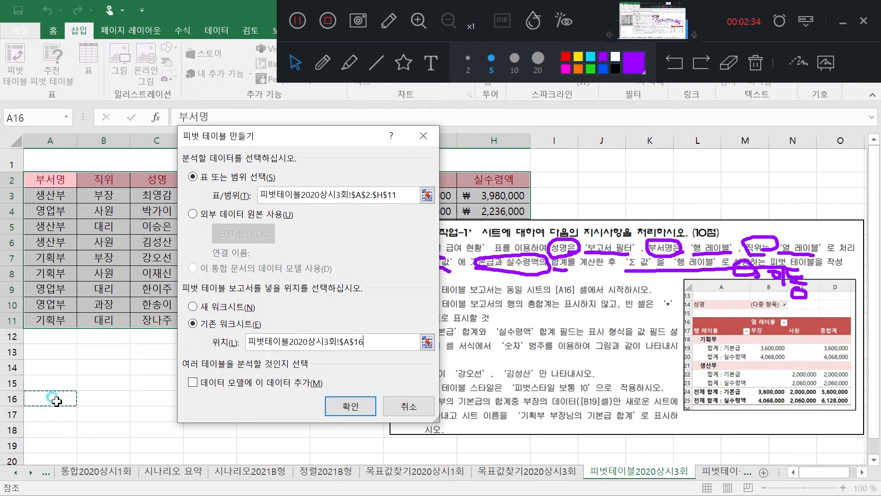
{"action": "left_click", "coordinate": [346, 404]}
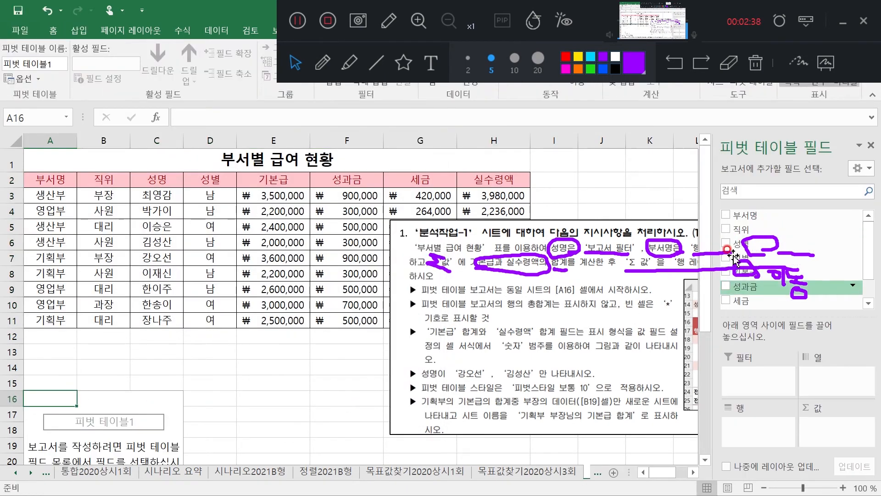
Erase the remaining pen marks over the instruction picture and field list, and return to the normal pointer.
{"action": "left_click", "coordinate": [729, 64]}
{"action": "mouse_move", "coordinate": [782, 231]}
{"action": "left_mouse_down"}
{"action": "mouse_move", "coordinate": [764, 315]}
{"action": "mouse_move", "coordinate": [871, 257]}
{"action": "mouse_move", "coordinate": [646, 283]}
{"action": "mouse_move", "coordinate": [399, 237]}
{"action": "mouse_move", "coordinate": [432, 263]}
{"action": "left_mouse_up"}
{"action": "left_click", "coordinate": [296, 63]}
Move the instruction picture over columns E to K so it stays clear of the pivot field list.
{"action": "left_click", "coordinate": [561, 248]}
{"action": "mouse_move", "coordinate": [514, 232]}
{"action": "left_mouse_down"}
{"action": "mouse_move", "coordinate": [396, 220]}
{"action": "mouse_move", "coordinate": [351, 173]}
{"action": "left_mouse_up"}
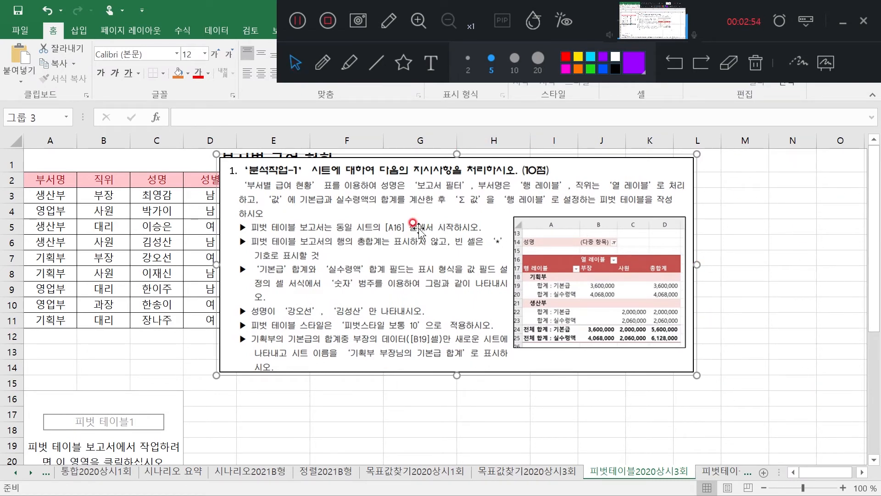
{"action": "left_click", "coordinate": [150, 400]}
{"action": "left_click_drag", "start_coordinate": [813, 231], "coordinate": [177, 357]}
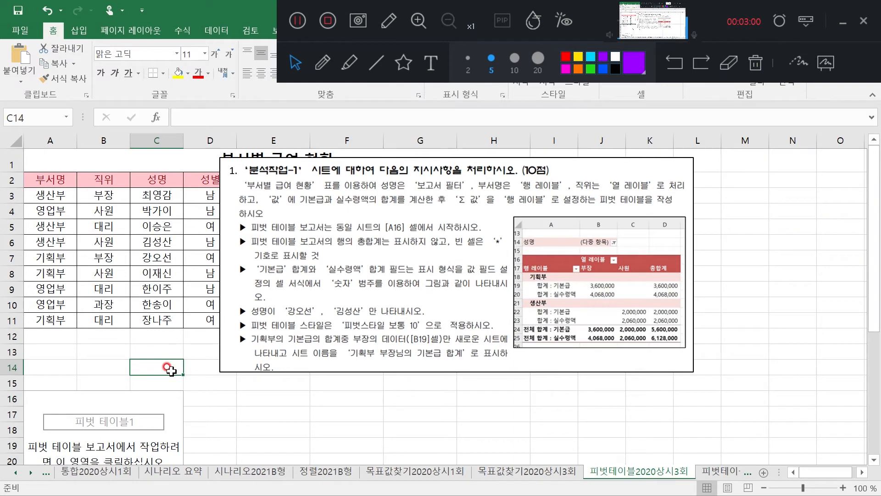
Lay out the pivot table with 성명 as filter, 부서명 in rows, 직위 in columns, and sums of 기본급 and 실수령액 as values.
{"action": "left_click", "coordinate": [157, 394]}
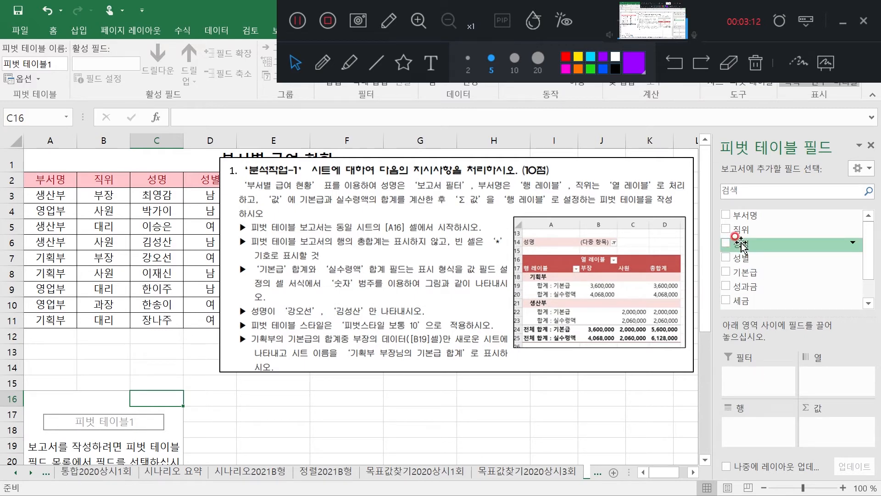
{"action": "left_click_drag", "start_coordinate": [741, 244], "coordinate": [744, 380]}
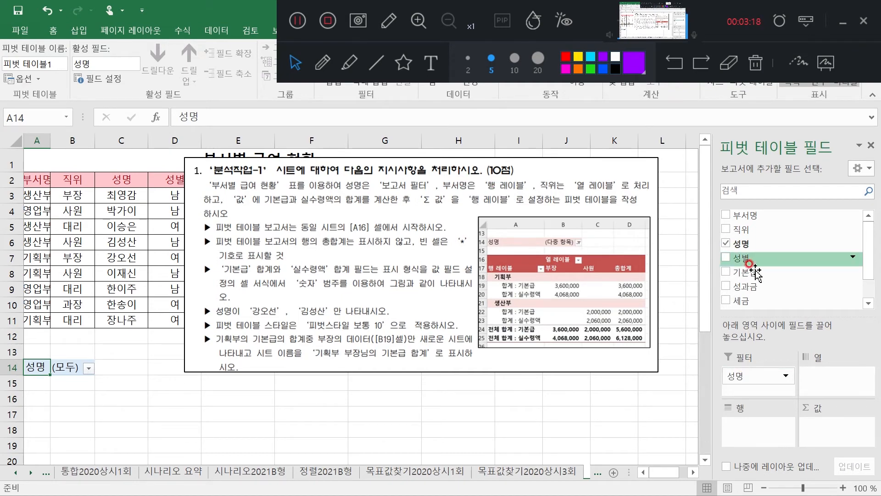
{"action": "left_click_drag", "start_coordinate": [762, 228], "coordinate": [751, 436]}
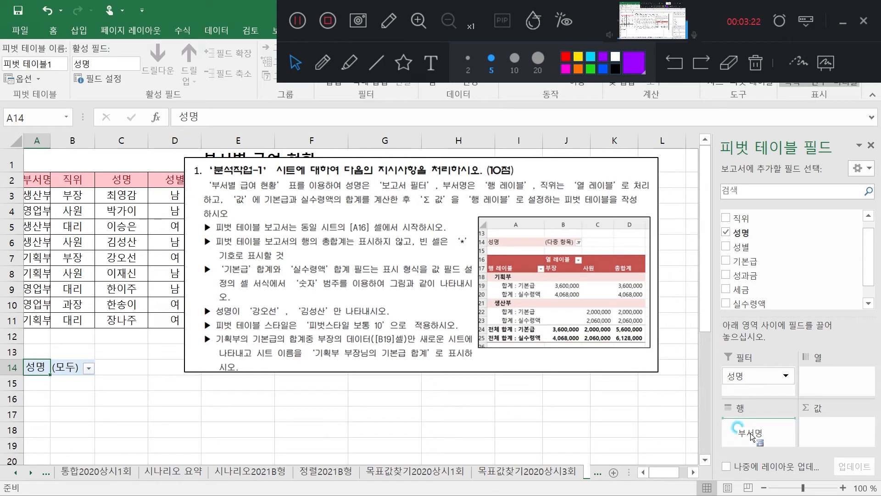
{"action": "left_click_drag", "start_coordinate": [739, 218], "coordinate": [843, 391]}
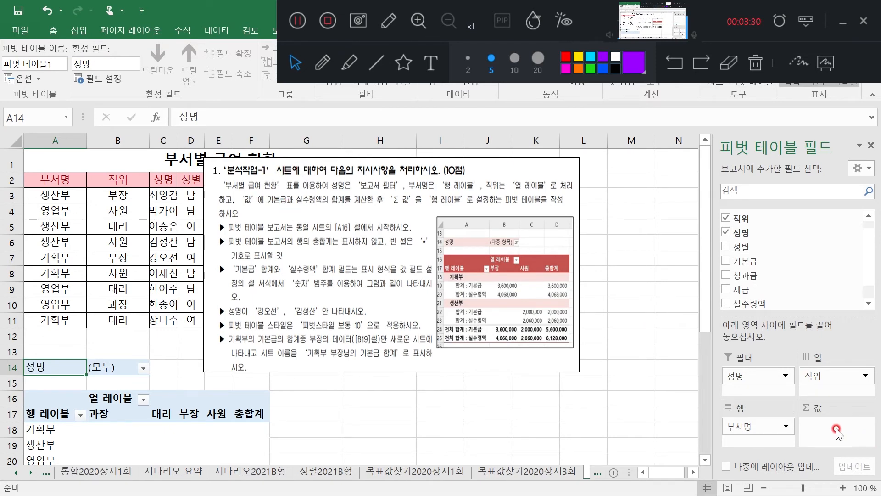
{"action": "left_click_drag", "start_coordinate": [762, 262], "coordinate": [835, 430]}
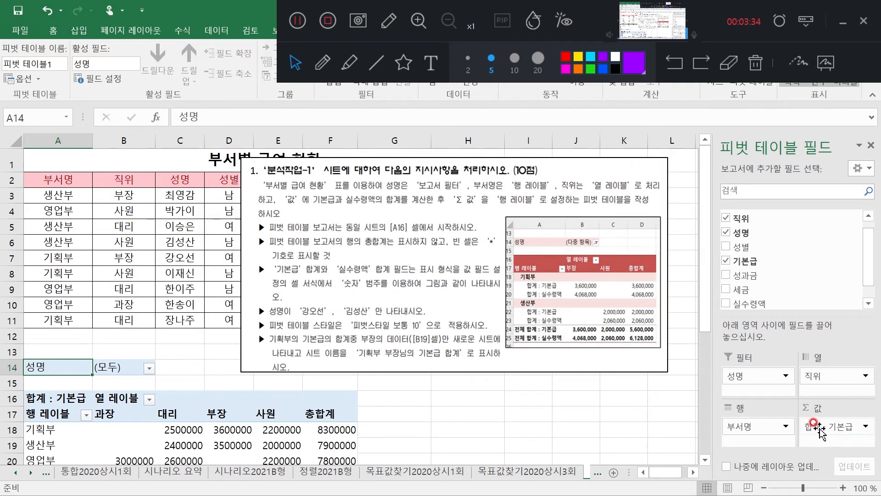
{"action": "left_click_drag", "start_coordinate": [760, 303], "coordinate": [831, 445]}
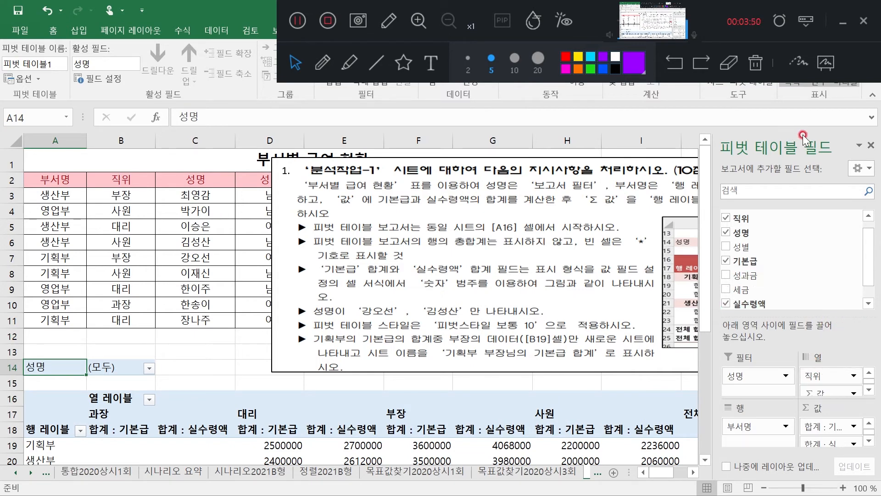
Undock the pivot field list and move Σ 값 from the column area to the row area below 부서명.
{"action": "left_click_drag", "start_coordinate": [758, 129], "coordinate": [671, 130]}
{"action": "left_click_drag", "start_coordinate": [680, 296], "coordinate": [695, 468]}
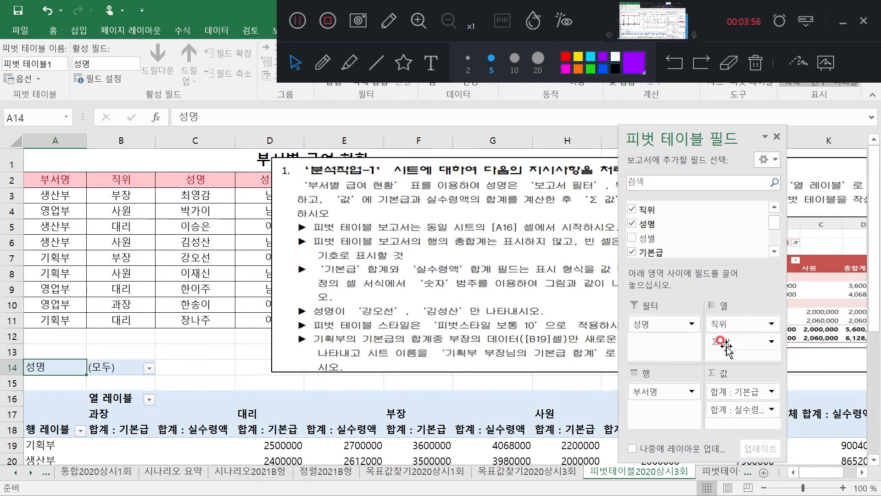
{"action": "left_click_drag", "start_coordinate": [700, 131], "coordinate": [771, 132]}
{"action": "left_click_drag", "start_coordinate": [799, 345], "coordinate": [720, 411]}
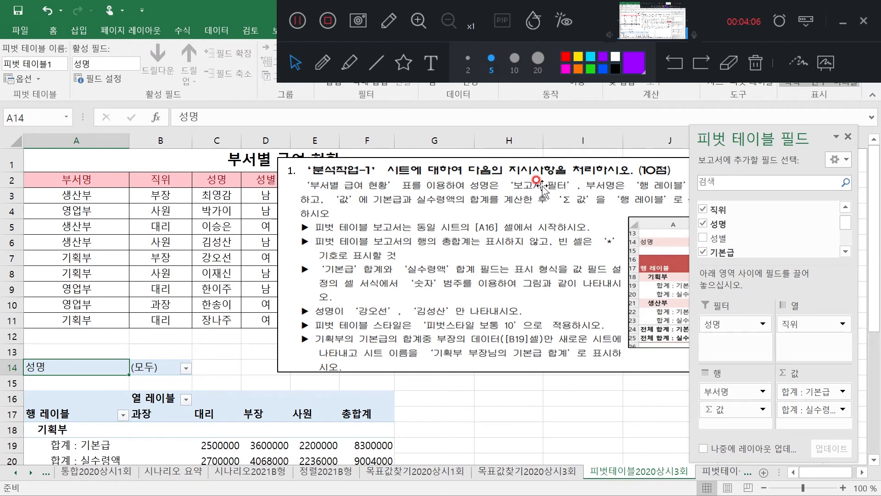
In the pivot table options, turn off grand totals for rows and show * in empty cells.
{"action": "scroll", "coordinate": [189, 326], "scroll_direction": "down", "scroll_amount": 2}
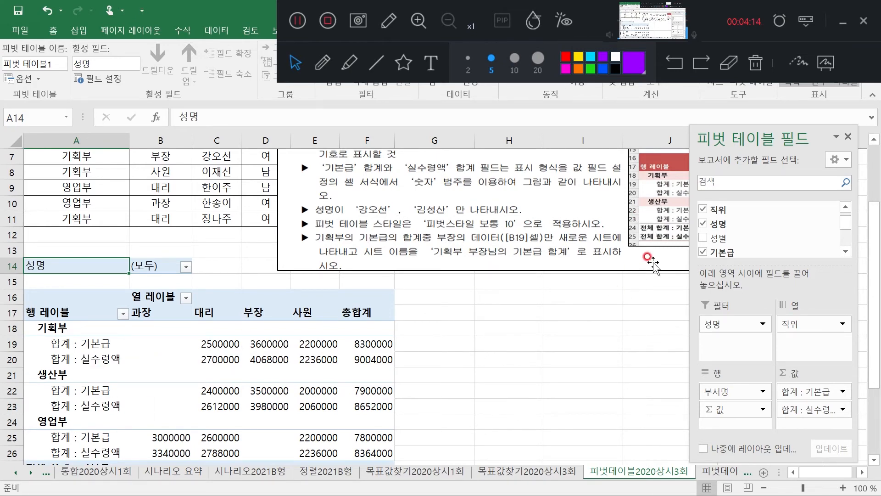
{"action": "scroll", "coordinate": [425, 205], "scroll_direction": "up", "scroll_amount": 2}
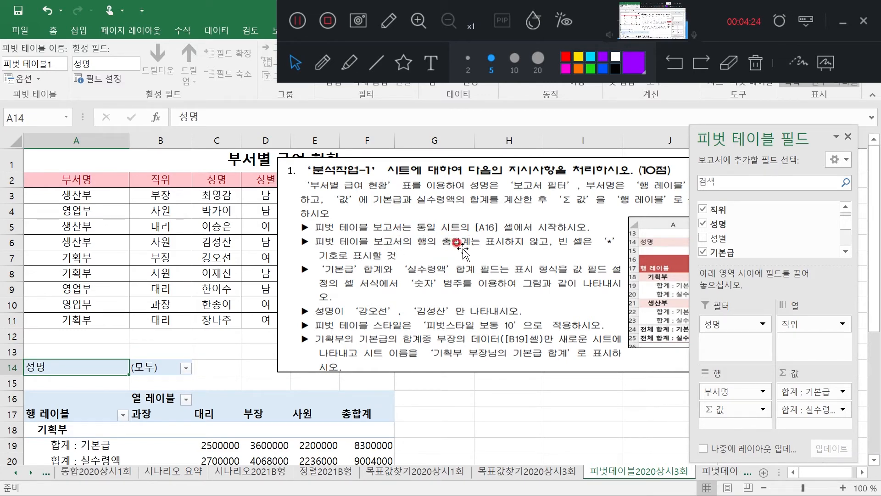
{"action": "scroll", "coordinate": [224, 346], "scroll_direction": "down", "scroll_amount": 4}
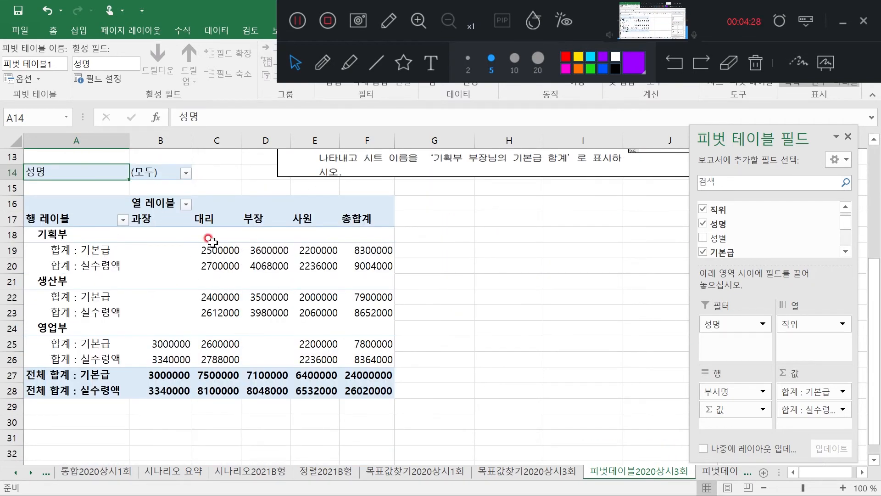
{"action": "right_click", "coordinate": [273, 214]}
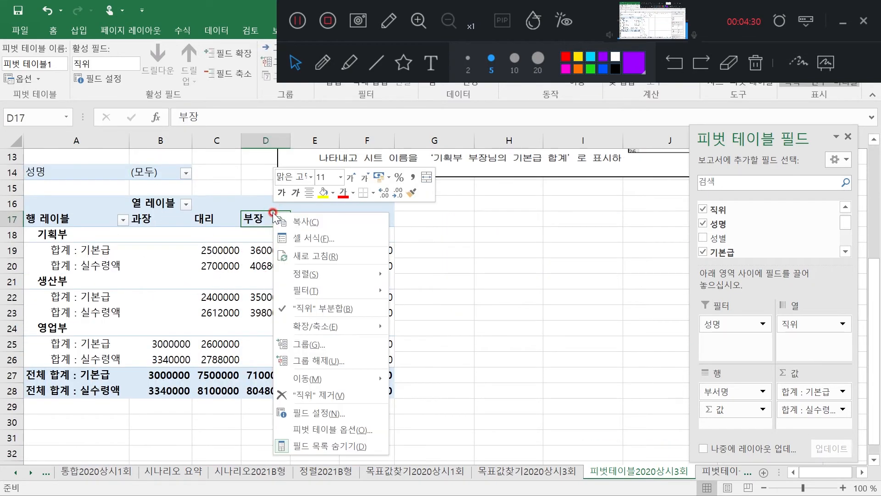
{"action": "left_click", "coordinate": [352, 431]}
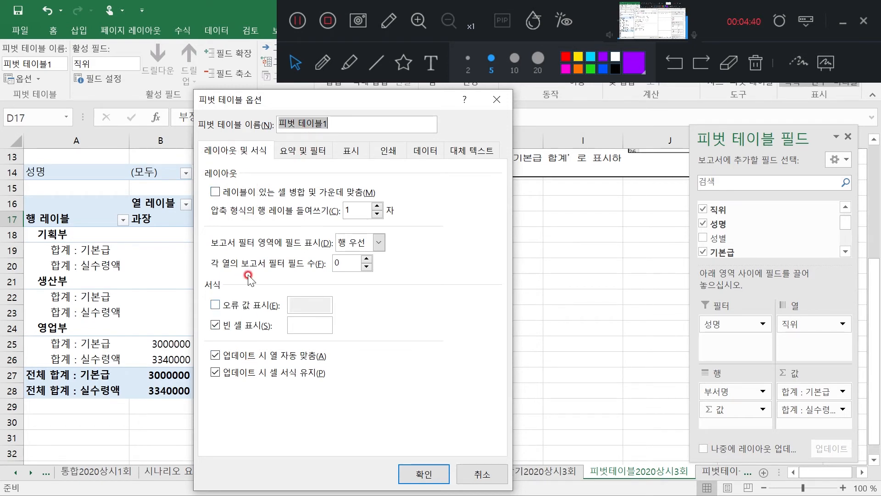
{"action": "left_click", "coordinate": [301, 152]}
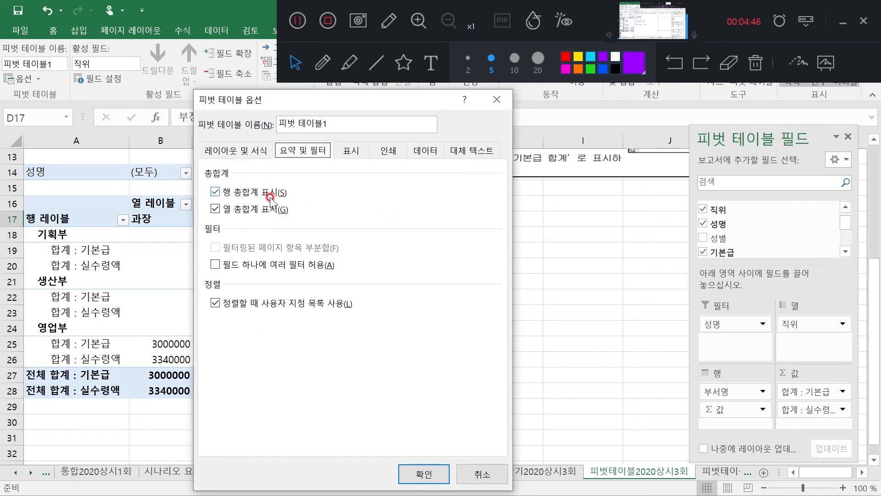
{"action": "left_click", "coordinate": [214, 190]}
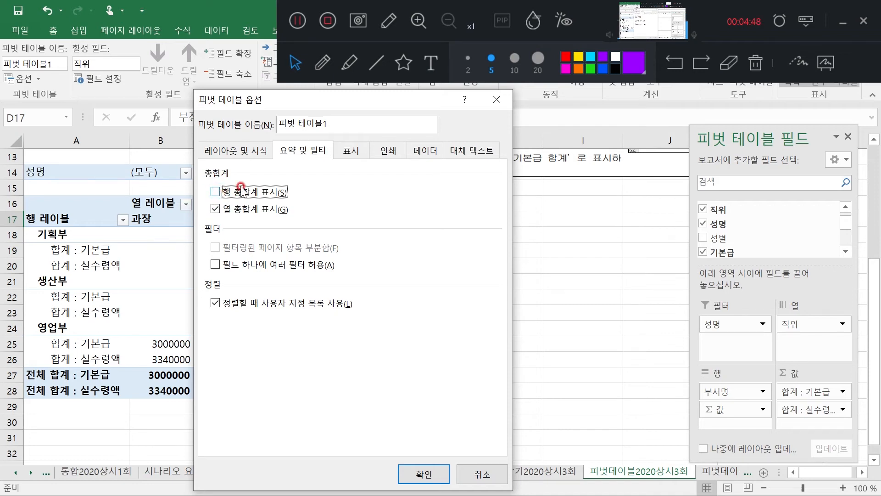
{"action": "left_click", "coordinate": [232, 153]}
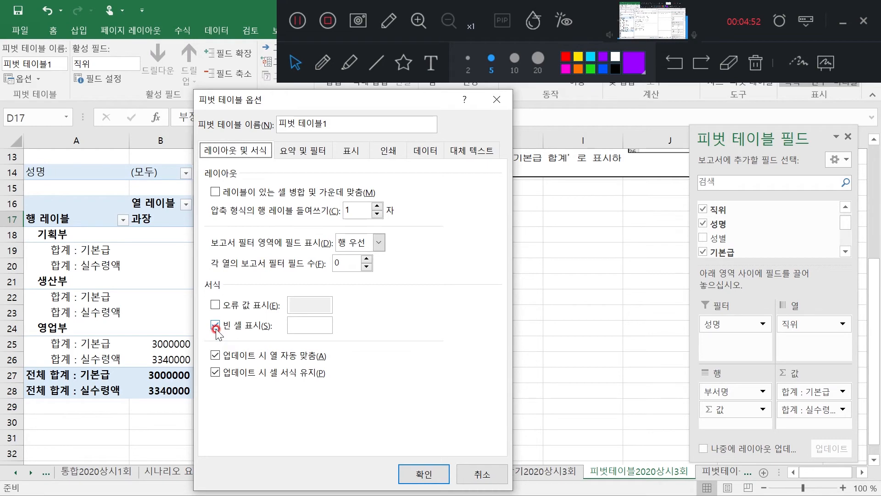
{"action": "left_click", "coordinate": [306, 323]}
{"action": "left_click", "coordinate": [422, 473]}
Apply the 숫자 number format and the comma style to the pivot table values in B19:E28.
{"action": "scroll", "coordinate": [413, 289], "scroll_direction": "up", "scroll_amount": 3}
{"action": "scroll", "coordinate": [412, 289], "scroll_direction": "up", "scroll_amount": 1}
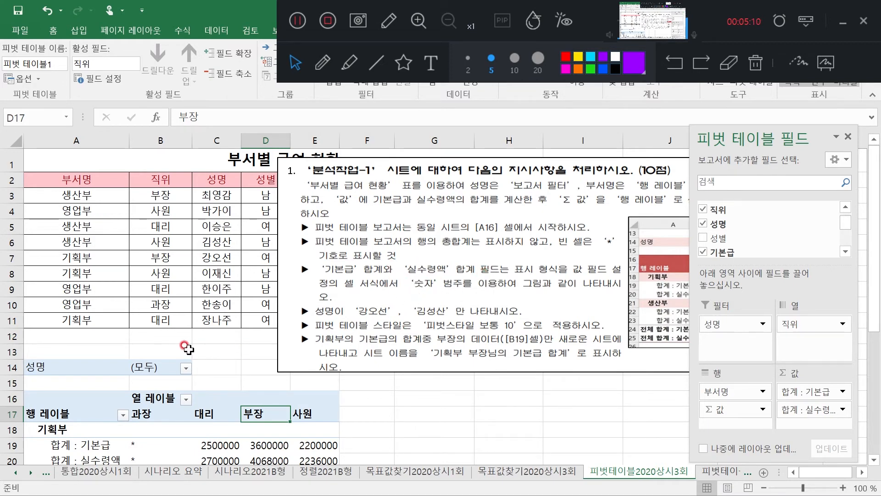
{"action": "left_click", "coordinate": [202, 337]}
{"action": "scroll", "coordinate": [221, 348], "scroll_direction": "down", "scroll_amount": 3}
{"action": "left_click_drag", "start_coordinate": [137, 291], "coordinate": [321, 436]}
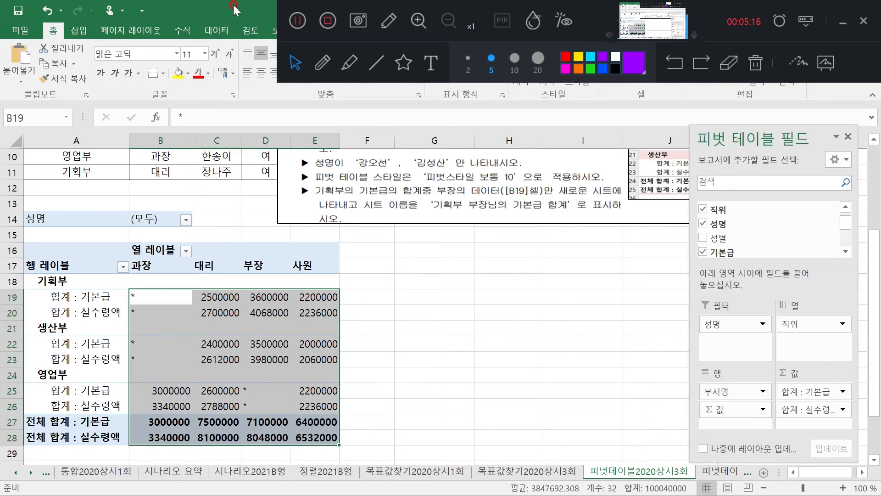
{"action": "left_click", "coordinate": [836, 23]}
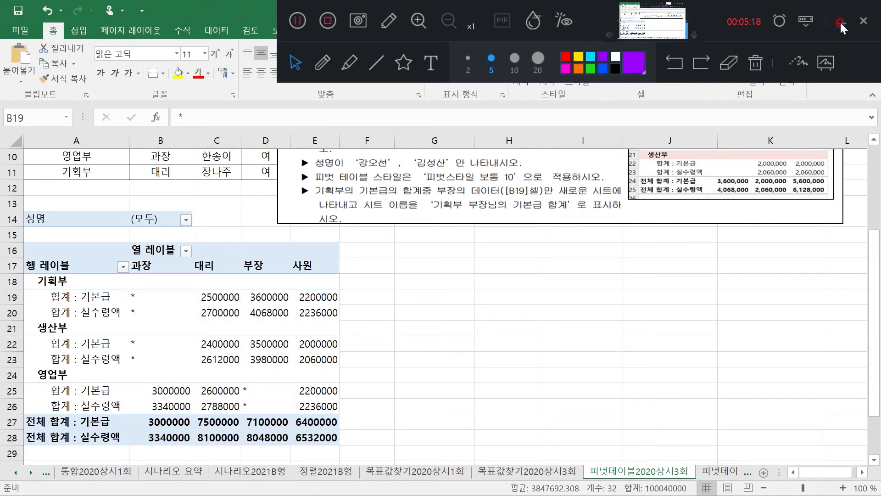
{"action": "left_click", "coordinate": [841, 22]}
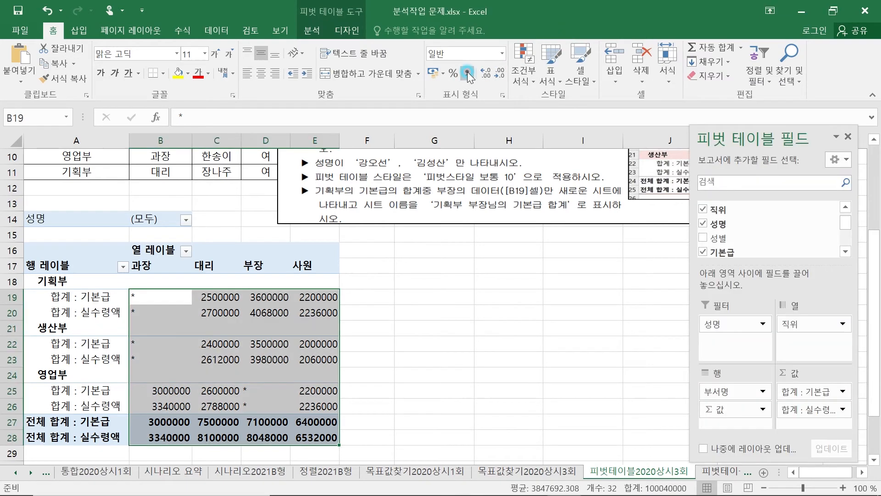
{"action": "left_click", "coordinate": [501, 54]}
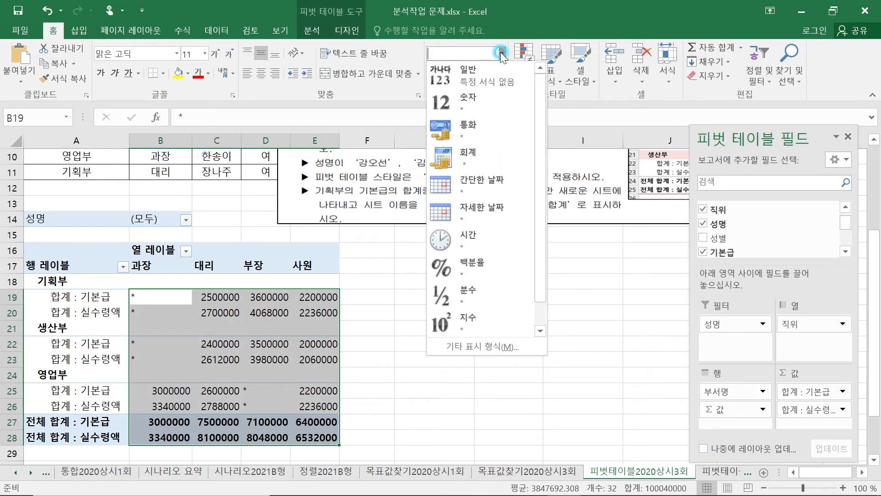
{"action": "left_click", "coordinate": [476, 107]}
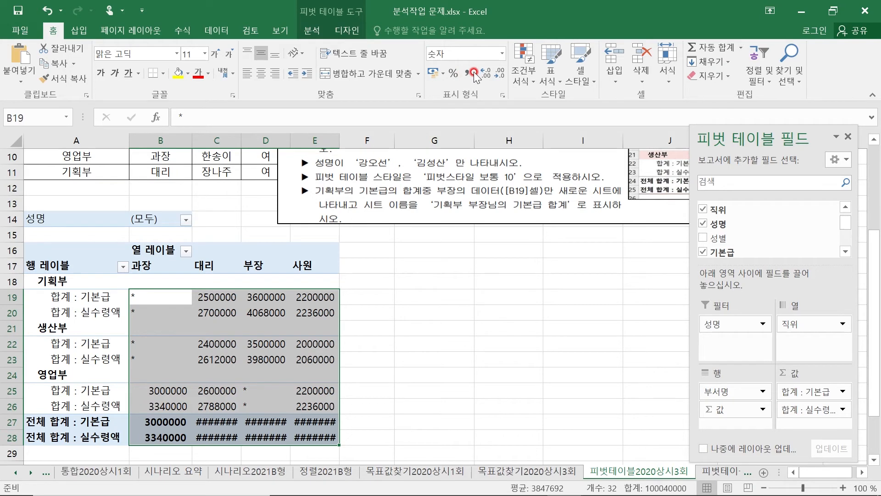
{"action": "left_click", "coordinate": [470, 77]}
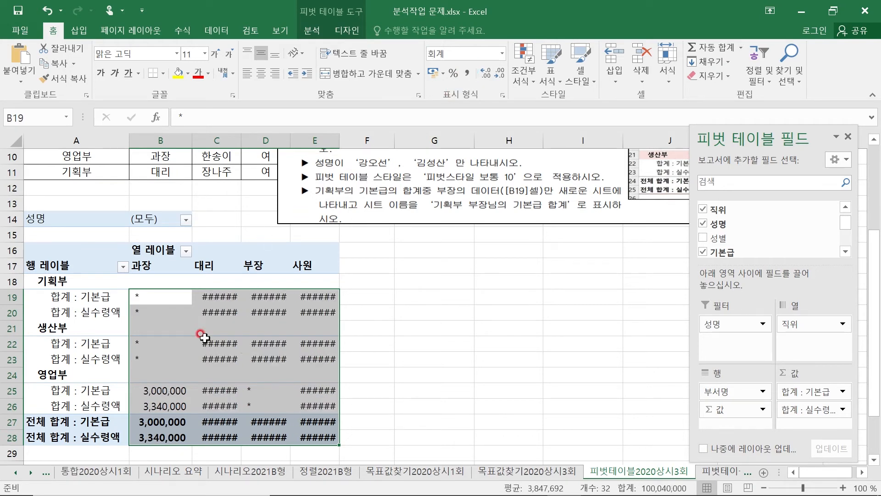
{"action": "left_click", "coordinate": [600, 248]}
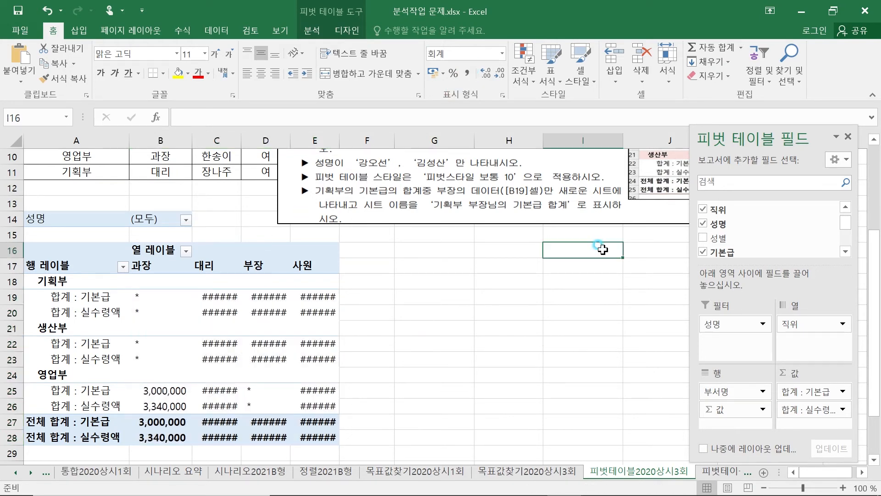
Autofit the widths of columns C, D and E to the formatted pivot values.
{"action": "scroll", "coordinate": [734, 234], "scroll_direction": "up", "scroll_amount": 1}
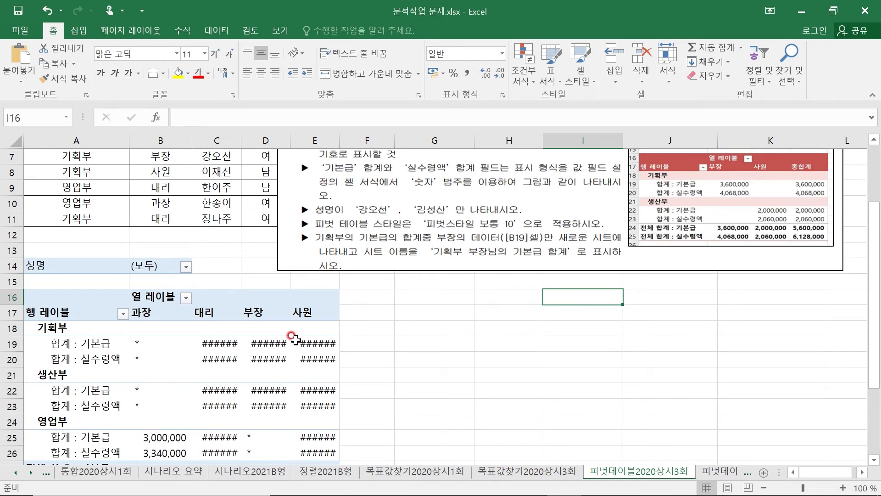
{"action": "left_click", "coordinate": [232, 341]}
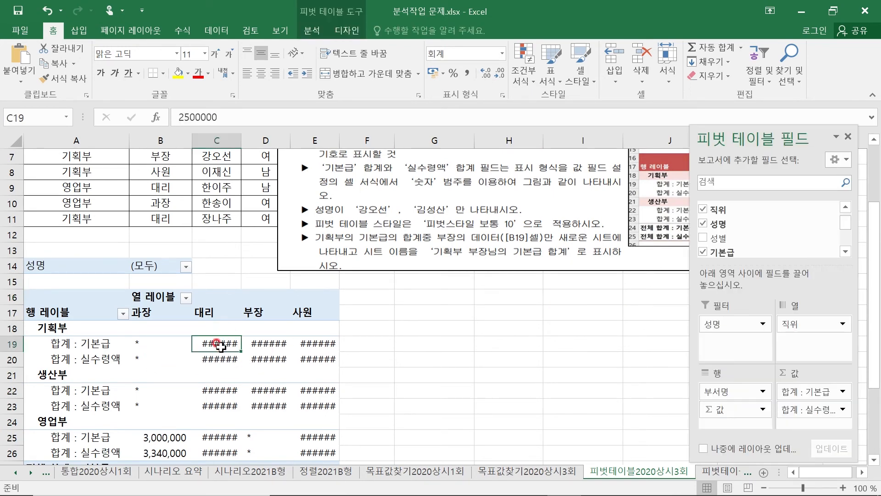
{"action": "double_click", "coordinate": [241, 140]}
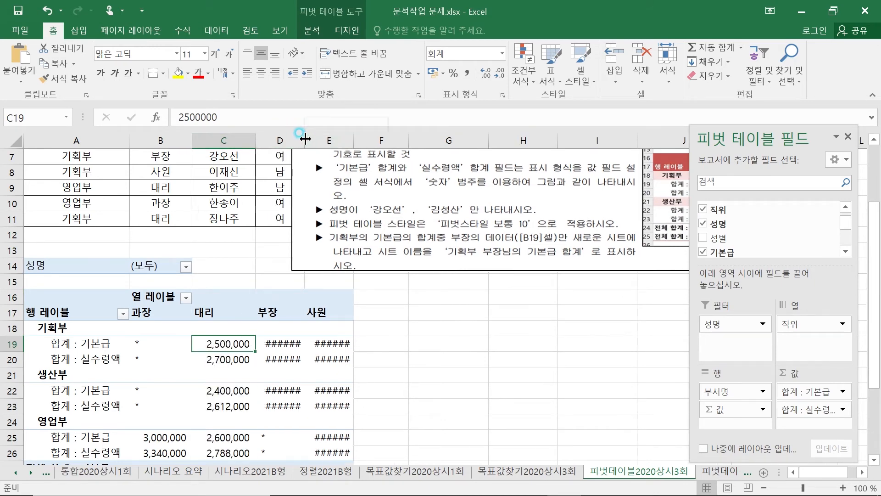
{"action": "double_click", "coordinate": [305, 140]}
{"action": "double_click", "coordinate": [368, 140]}
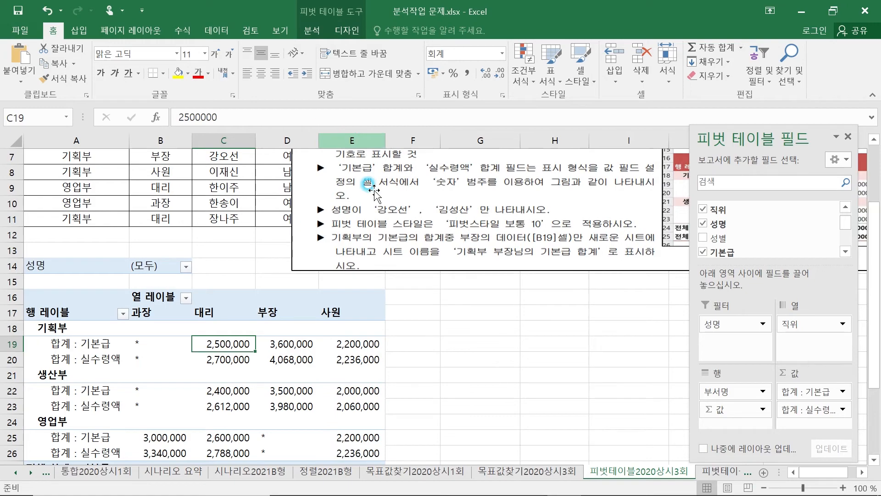
{"action": "scroll", "coordinate": [283, 384], "scroll_direction": "down", "scroll_amount": 1}
{"action": "scroll", "coordinate": [282, 384], "scroll_direction": "up", "scroll_amount": 1}
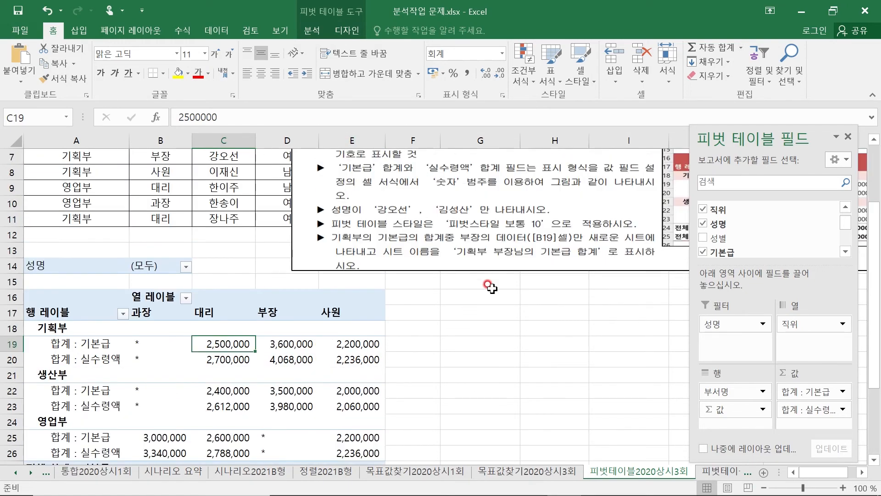
Filter the 성명 report filter with multiple selection to only the two employees named in the instructions.
{"action": "scroll", "coordinate": [489, 285], "scroll_direction": "up", "scroll_amount": 2}
{"action": "left_click", "coordinate": [528, 317]}
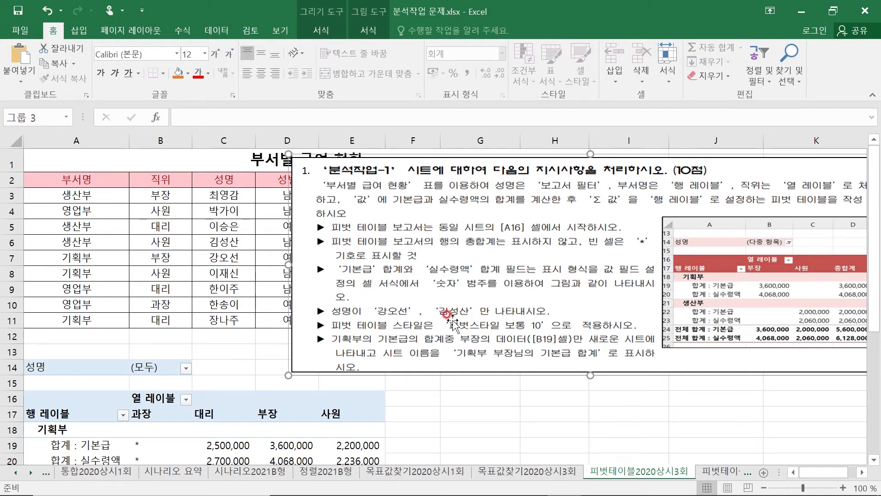
{"action": "left_click", "coordinate": [184, 371]}
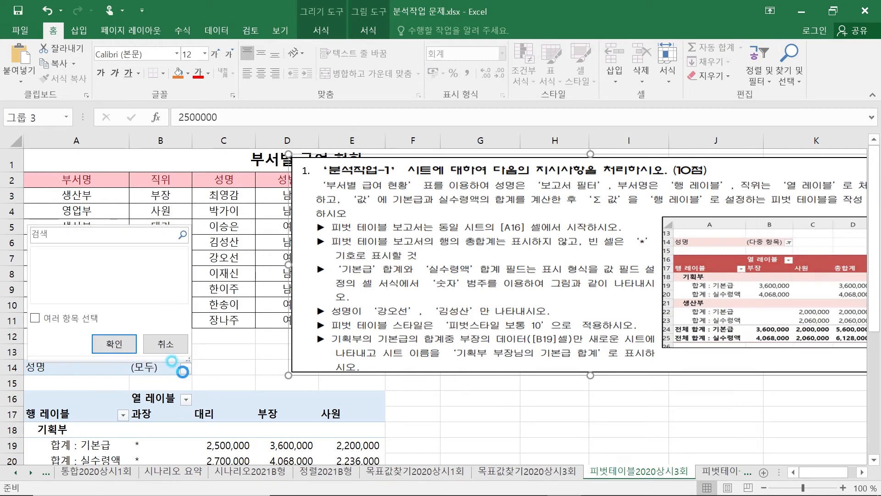
{"action": "left_click", "coordinate": [54, 253]}
{"action": "left_click", "coordinate": [59, 280]}
{"action": "left_click", "coordinate": [62, 279]}
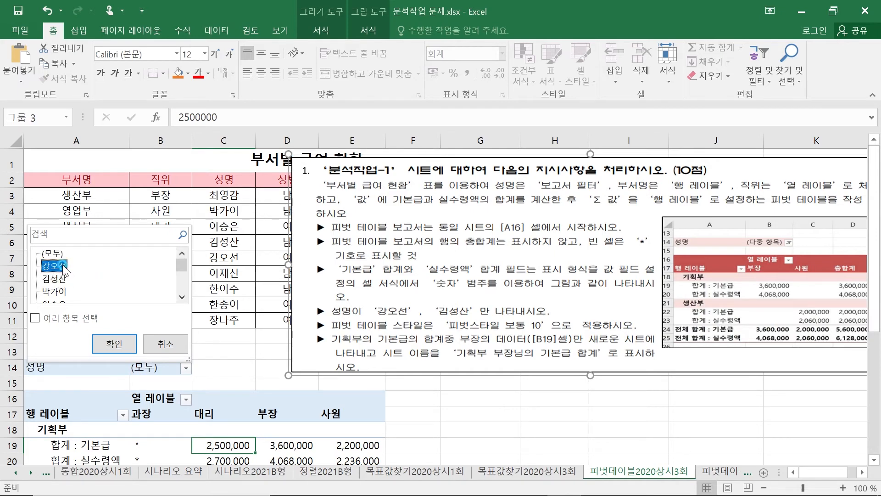
{"action": "left_click", "coordinate": [35, 318]}
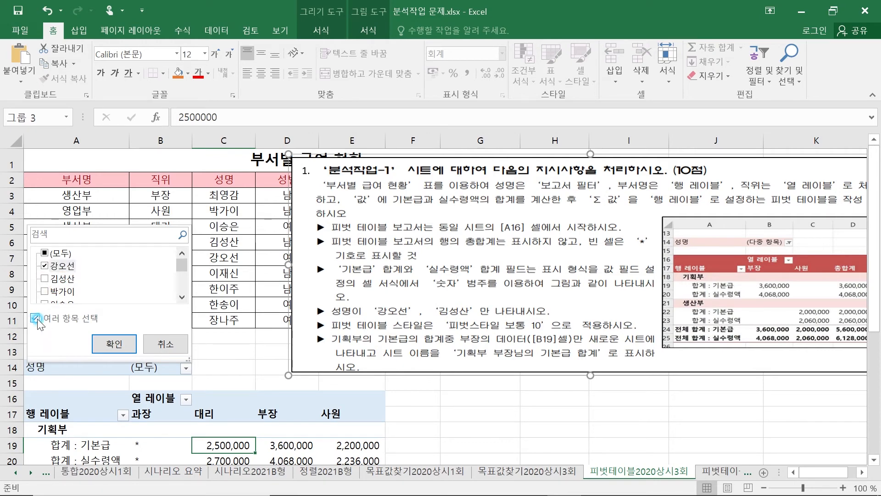
{"action": "left_click", "coordinate": [44, 279]}
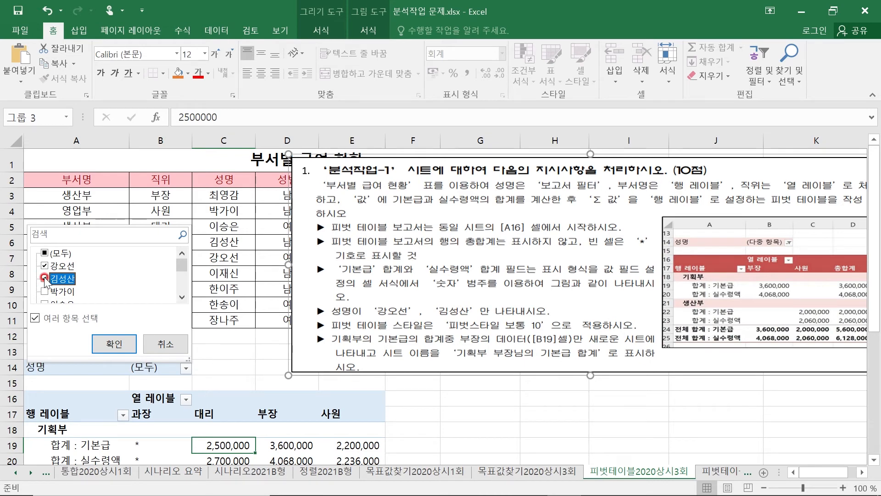
{"action": "left_click", "coordinate": [45, 253]}
{"action": "left_click", "coordinate": [45, 254]}
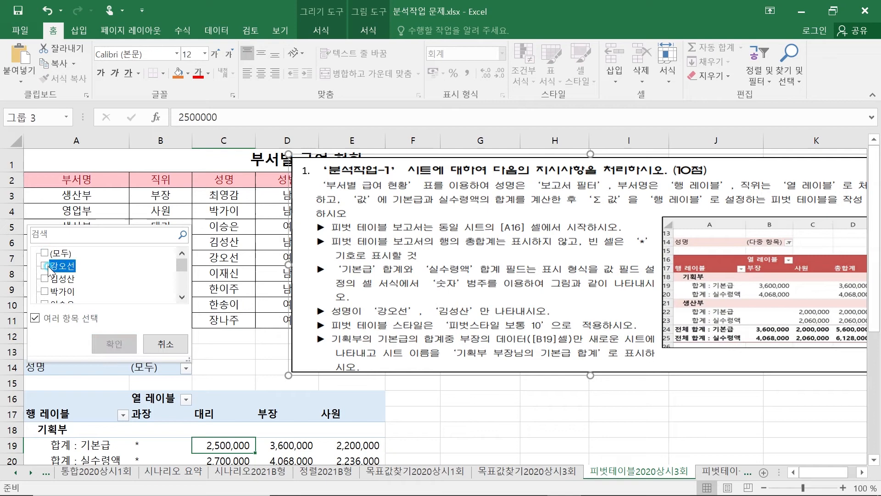
{"action": "left_click", "coordinate": [45, 265]}
{"action": "left_click", "coordinate": [45, 279]}
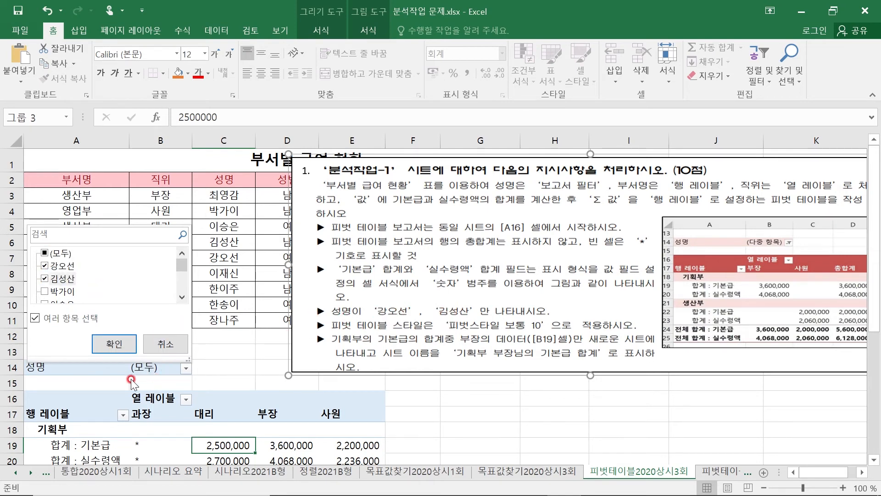
{"action": "left_click", "coordinate": [114, 344]}
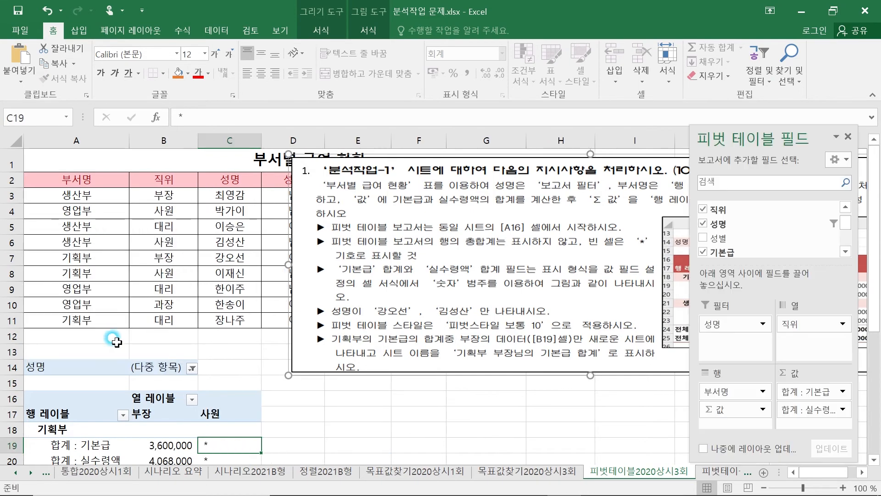
Apply the pivot table style 피벗스타일 보통 10 to the salary pivot table at A16.
{"action": "scroll", "coordinate": [55, 321], "scroll_direction": "down", "scroll_amount": 3}
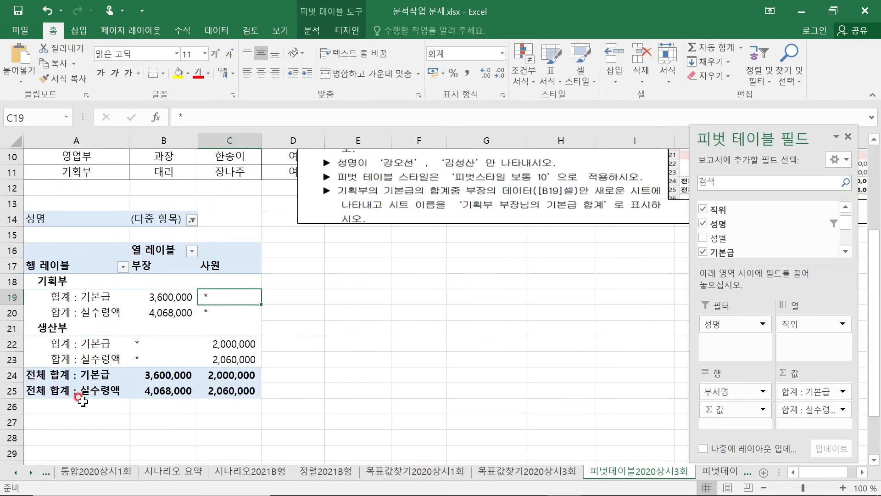
{"action": "scroll", "coordinate": [326, 285], "scroll_direction": "up", "scroll_amount": 1}
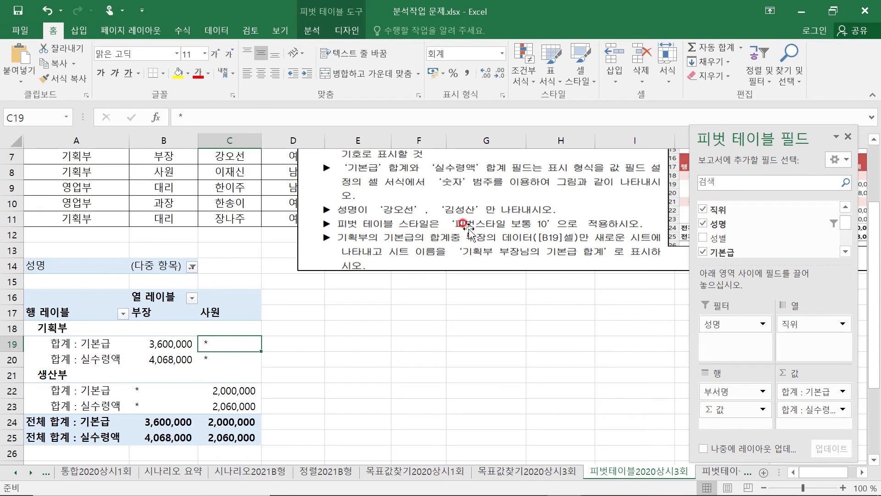
{"action": "left_click", "coordinate": [81, 297]}
{"action": "left_click_drag", "start_coordinate": [51, 296], "coordinate": [249, 437]}
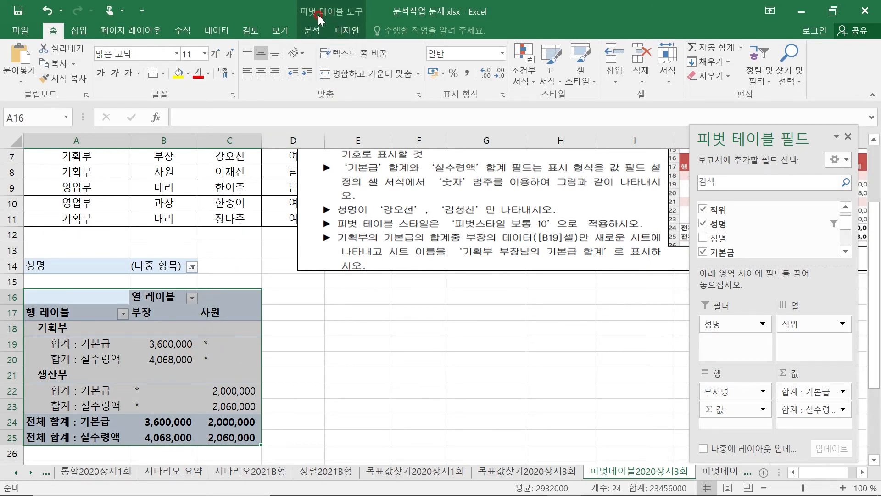
{"action": "left_click", "coordinate": [310, 32]}
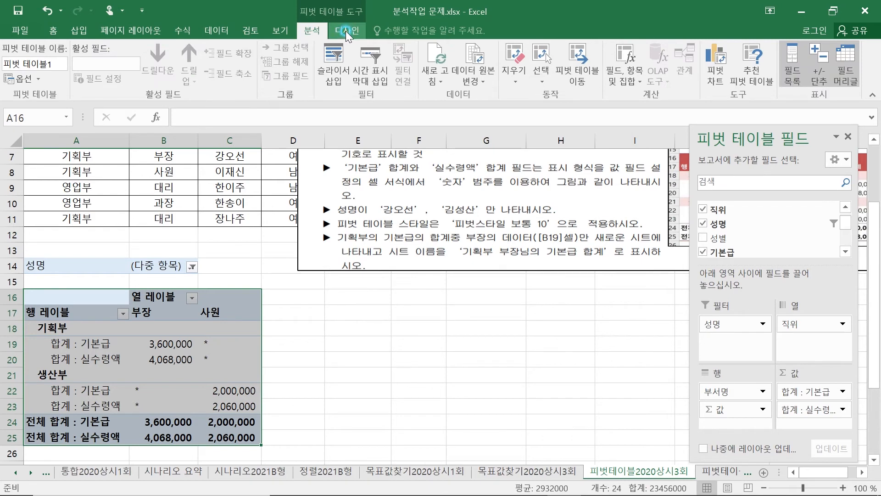
{"action": "left_click", "coordinate": [345, 32]}
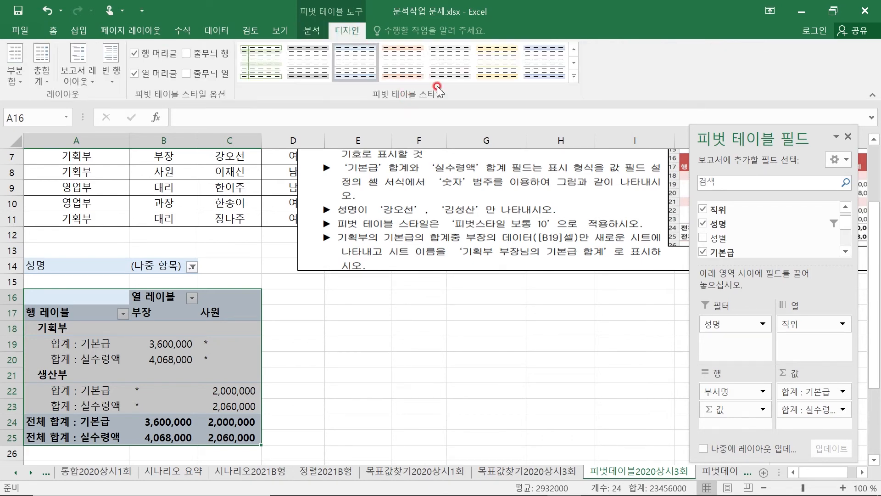
{"action": "left_click", "coordinate": [575, 77]}
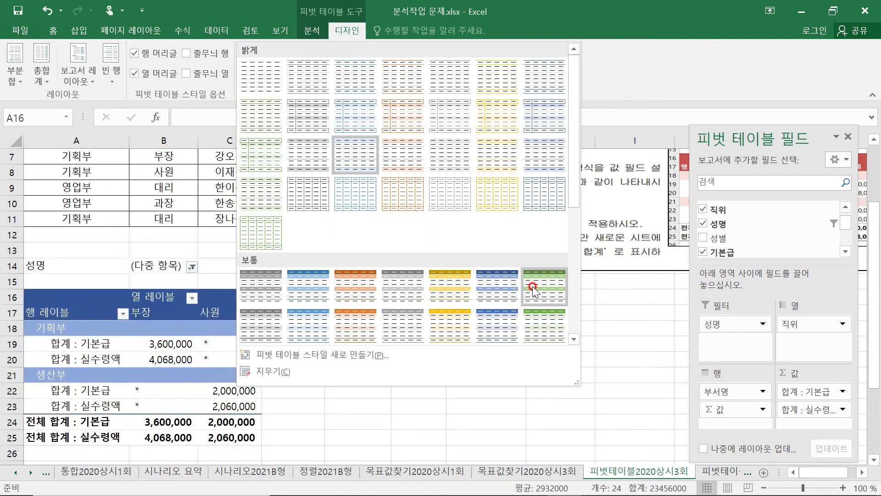
{"action": "left_click", "coordinate": [348, 323]}
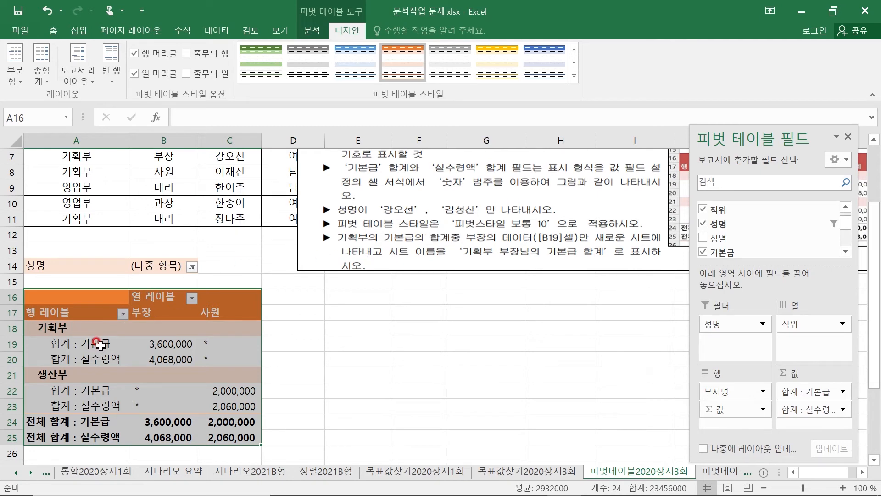
Extract the detail data behind the 기획부 부장 base pay total in B19 to a new sheet.
{"action": "mouse_move", "coordinate": [176, 345]}
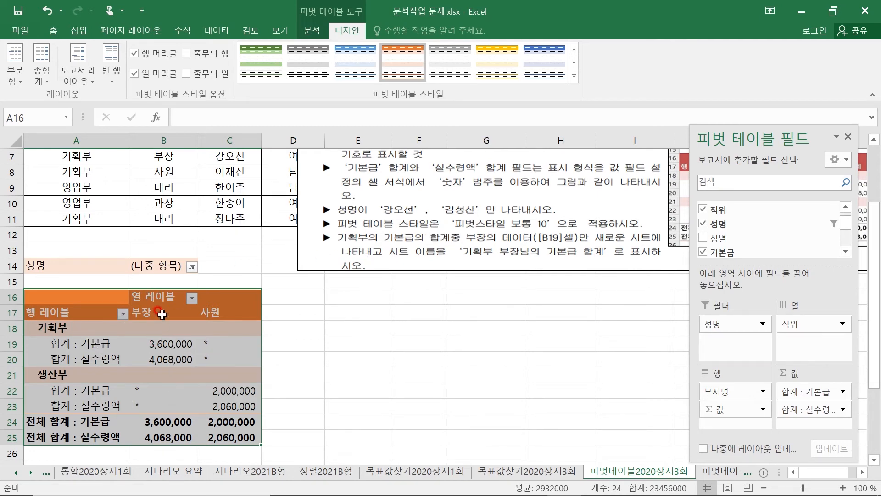
{"action": "double_click", "coordinate": [163, 343]}
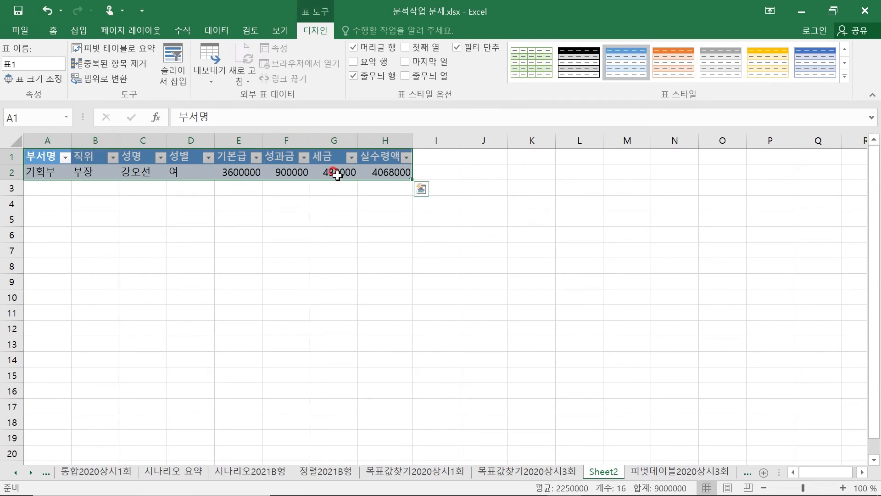
{"action": "left_click", "coordinate": [671, 472]}
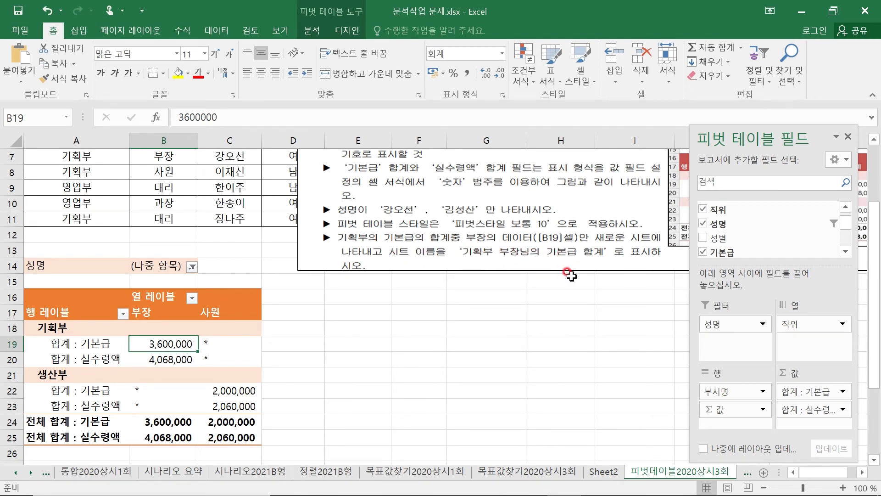
Rename the extracted detail sheet as 기본급 부장님의 기본급 합계.
{"action": "right_click", "coordinate": [613, 472]}
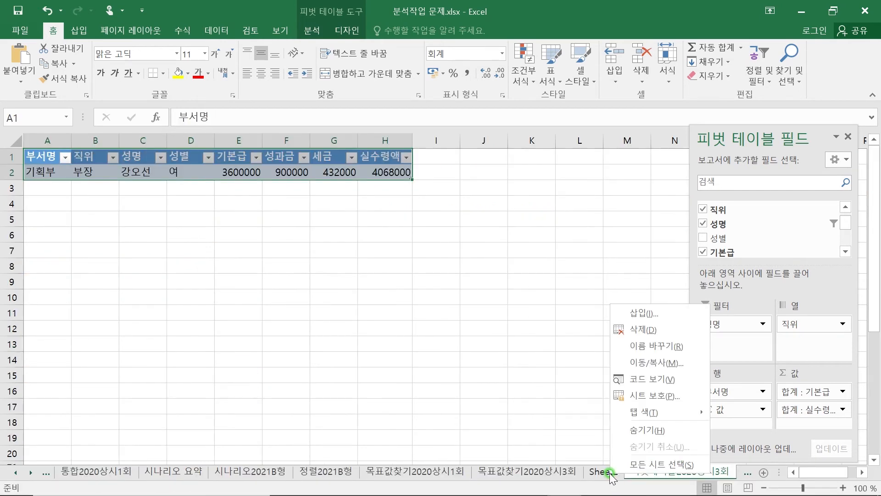
{"action": "left_click", "coordinate": [665, 345]}
{"action": "left_click", "coordinate": [665, 476]}
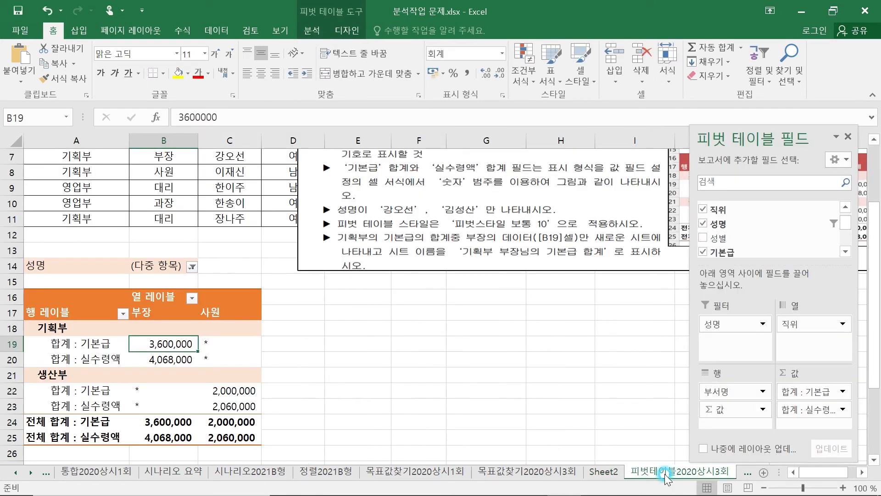
{"action": "left_click", "coordinate": [604, 472]}
{"action": "right_click", "coordinate": [603, 473]}
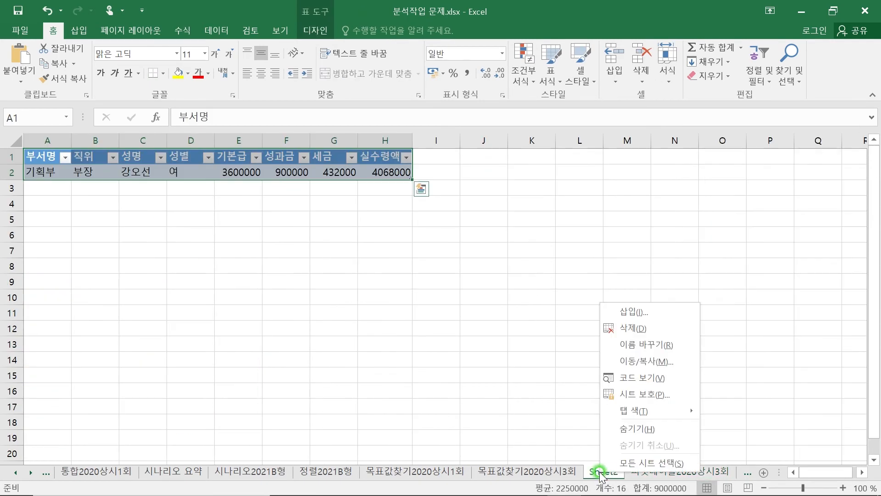
{"action": "left_click", "coordinate": [657, 345]}
{"action": "type", "text": "기본급 부장님의 기본급 합ㄱ"}
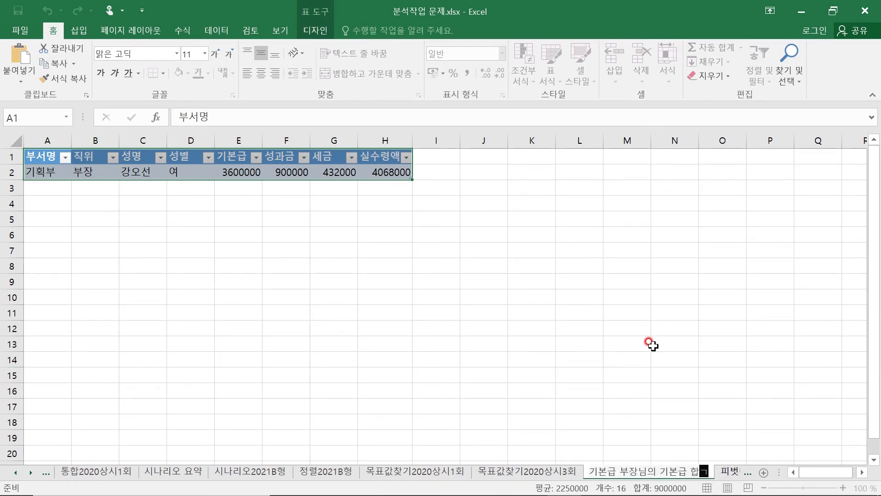
{"action": "key", "text": "Return"}
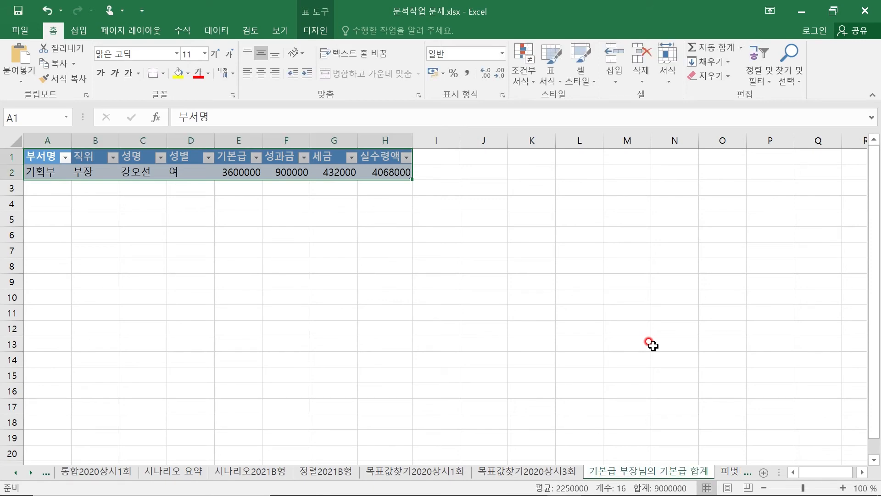
Return to the 피벗테이블2020상시3회 sheet and move the instruction box over the source table in columns A to H.
{"action": "left_click", "coordinate": [730, 474]}
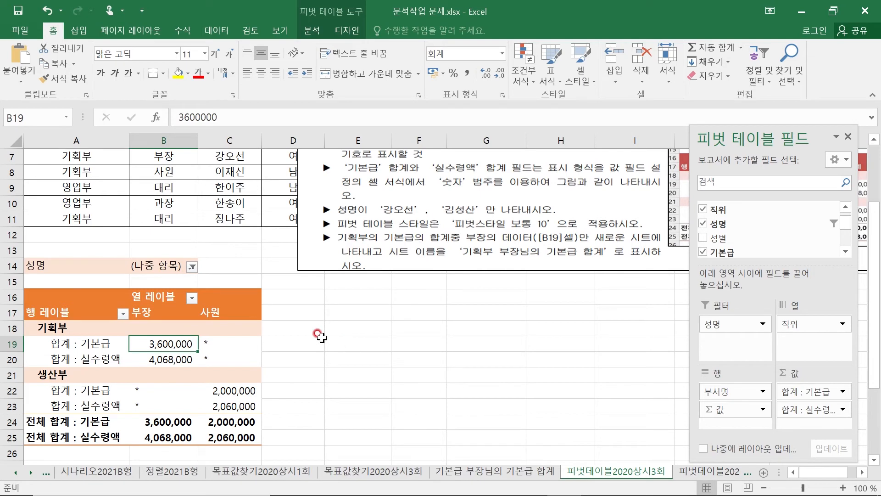
{"action": "scroll", "coordinate": [378, 325], "scroll_direction": "up", "scroll_amount": 2}
{"action": "scroll", "coordinate": [414, 316], "scroll_direction": "down", "scroll_amount": 1}
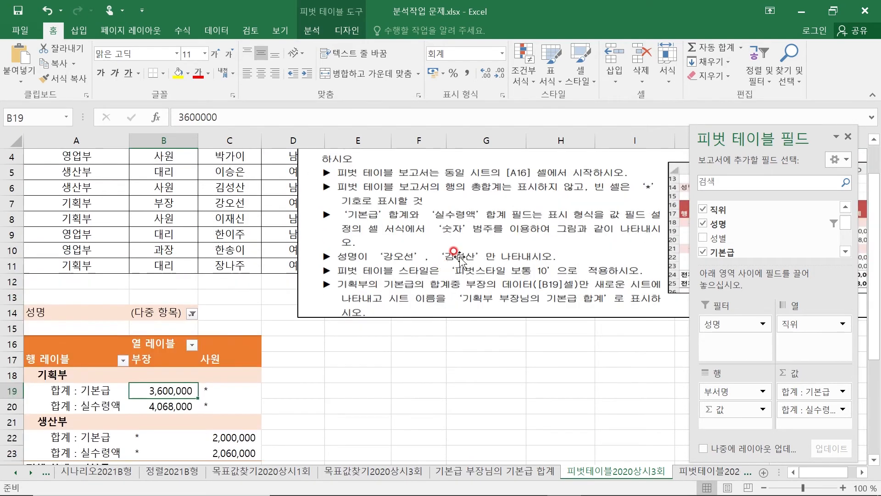
{"action": "left_click", "coordinate": [461, 249]}
{"action": "left_click_drag", "start_coordinate": [462, 249], "coordinate": [189, 248]}
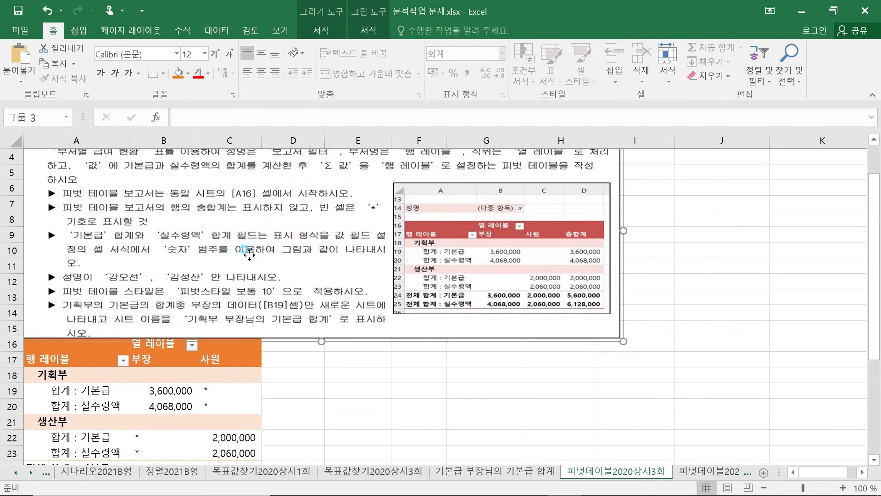
Shift the instruction box slightly to uncover the report filter row, and compare its sample picture with the pivot table.
{"action": "left_click", "coordinate": [118, 372]}
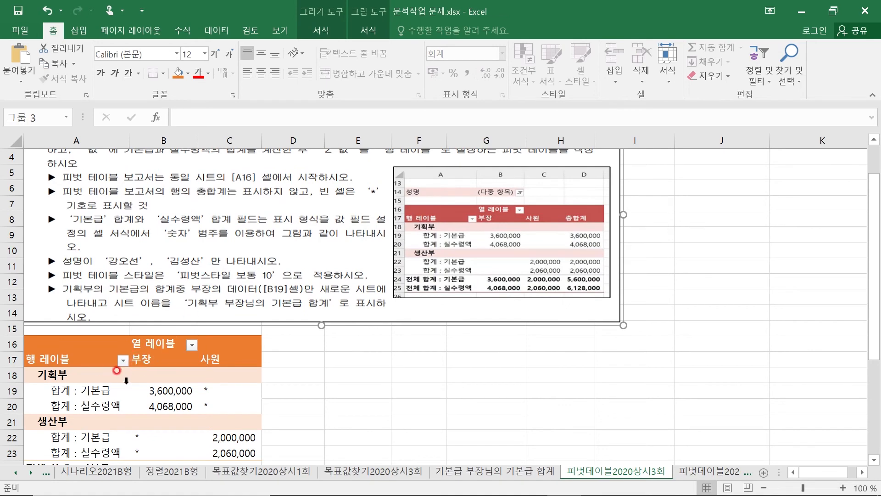
{"action": "left_click", "coordinate": [399, 264]}
{"action": "left_click", "coordinate": [280, 341]}
{"action": "scroll", "coordinate": [230, 368], "scroll_direction": "up", "scroll_amount": 1}
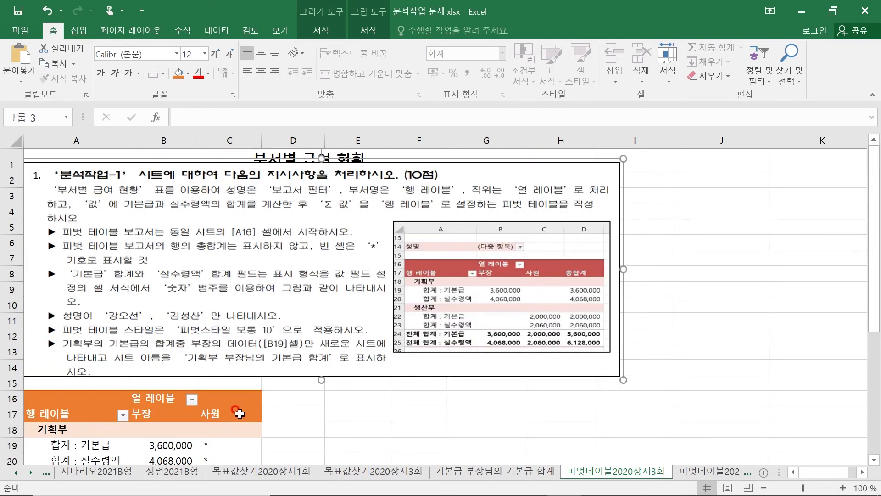
{"action": "left_click_drag", "start_coordinate": [217, 180], "coordinate": [243, 168]}
{"action": "left_click", "coordinate": [158, 396]}
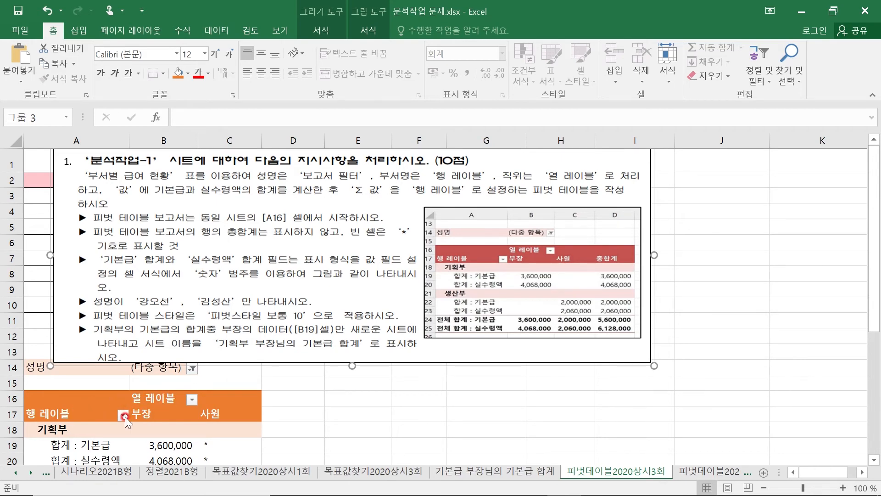
{"action": "scroll", "coordinate": [124, 419], "scroll_direction": "down", "scroll_amount": 1}
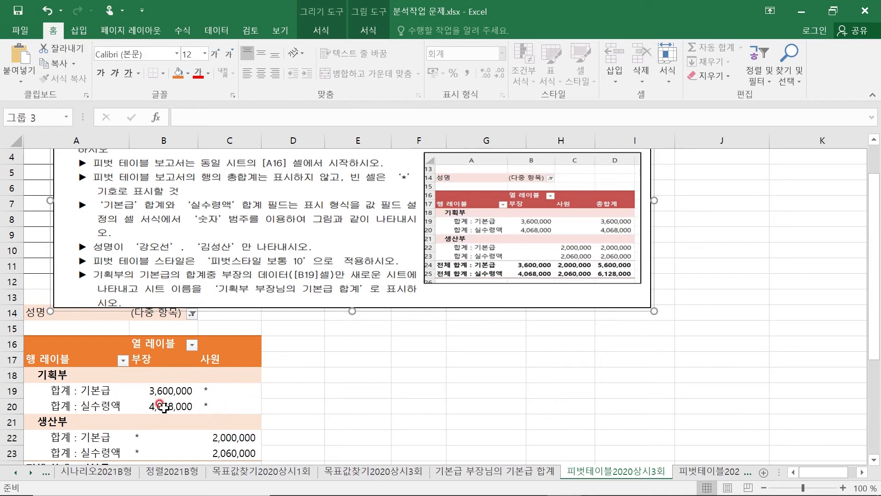
{"action": "scroll", "coordinate": [161, 407], "scroll_direction": "down", "scroll_amount": 2}
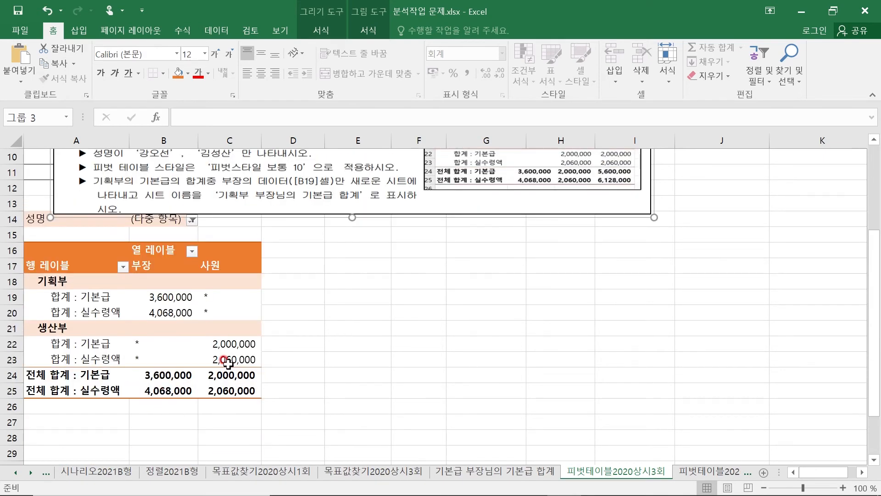
{"action": "scroll", "coordinate": [212, 397], "scroll_direction": "up", "scroll_amount": 3}
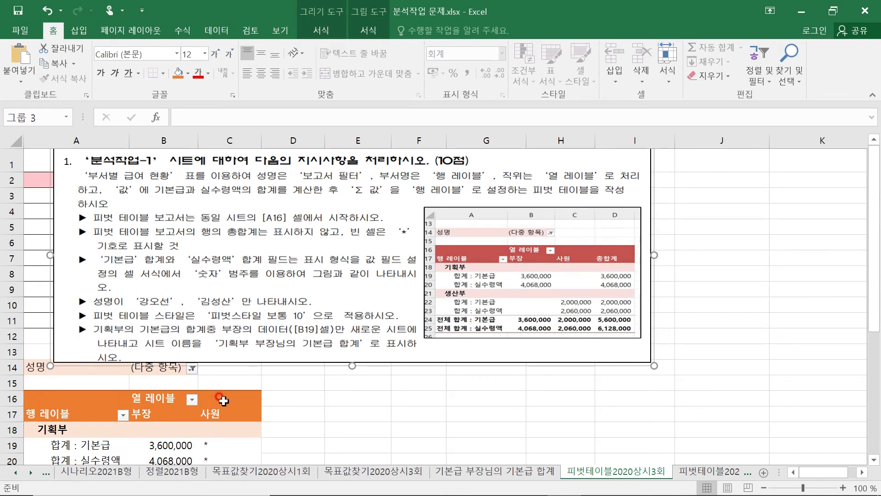
Reapply the 피벗스타일 보통 10 style to the pivot table from its style gallery.
{"action": "left_click", "coordinate": [229, 404]}
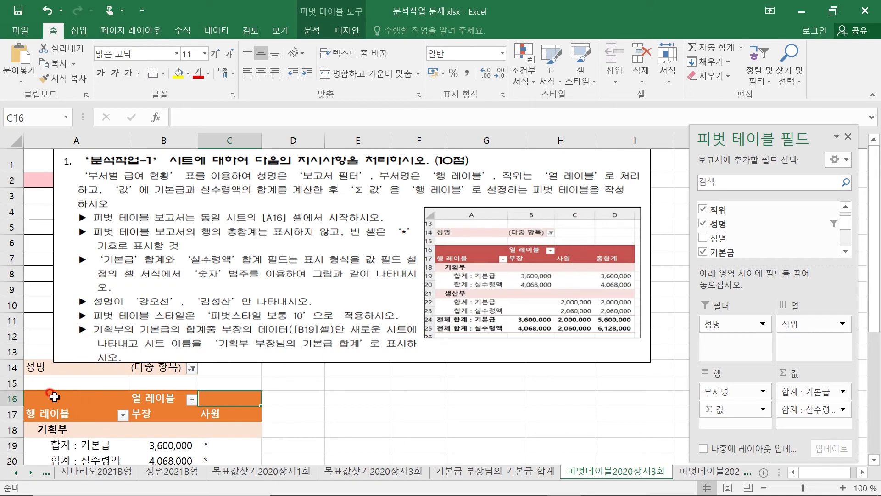
{"action": "left_click", "coordinate": [347, 30]}
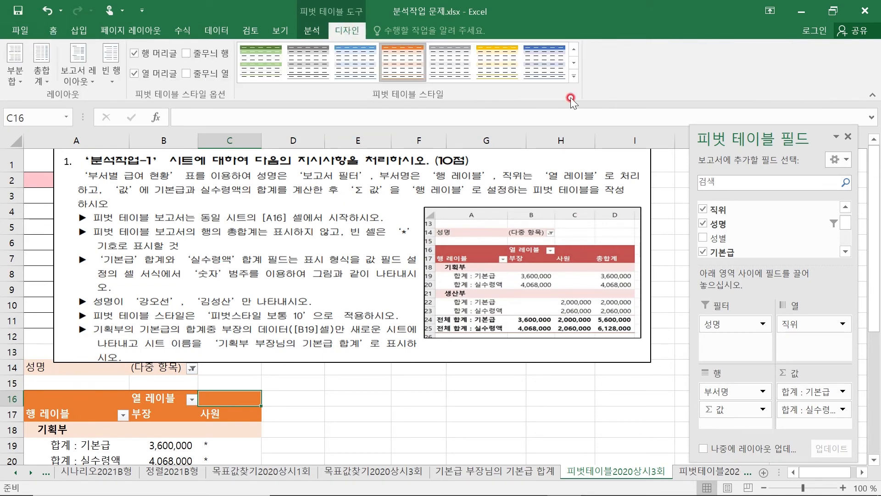
{"action": "left_click", "coordinate": [574, 77]}
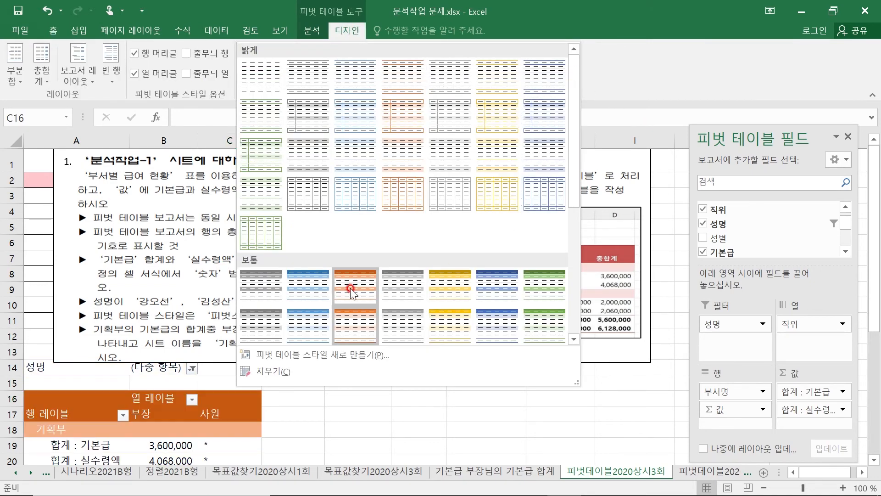
{"action": "left_click", "coordinate": [351, 325]}
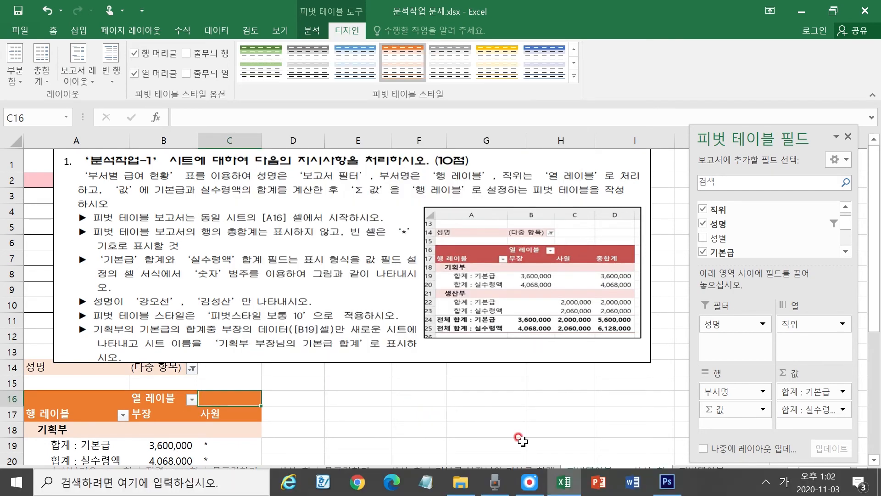
Switch to the 피벗테이블2020상시5회 sheet with the next pivot table exercise.
{"action": "left_click", "coordinate": [701, 473]}
{"action": "left_click", "coordinate": [657, 471]}
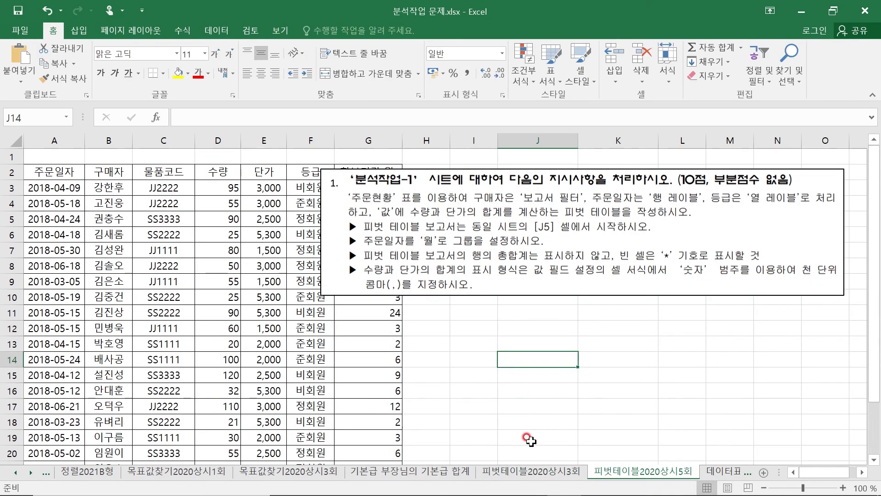
{"action": "mouse_move", "coordinate": [563, 490]}
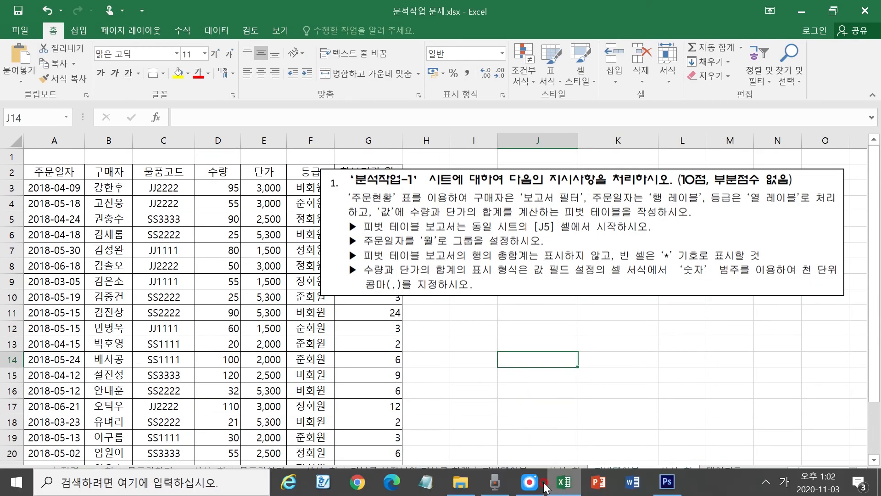
Mark the filter, row, column and value fields named in the instructions with the purple screen annotation pen.
{"action": "left_click", "coordinate": [544, 483]}
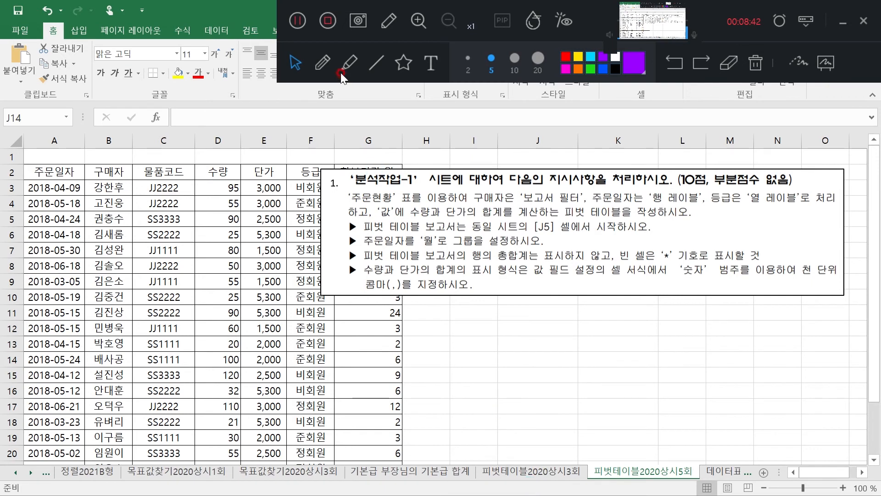
{"action": "left_click", "coordinate": [324, 62]}
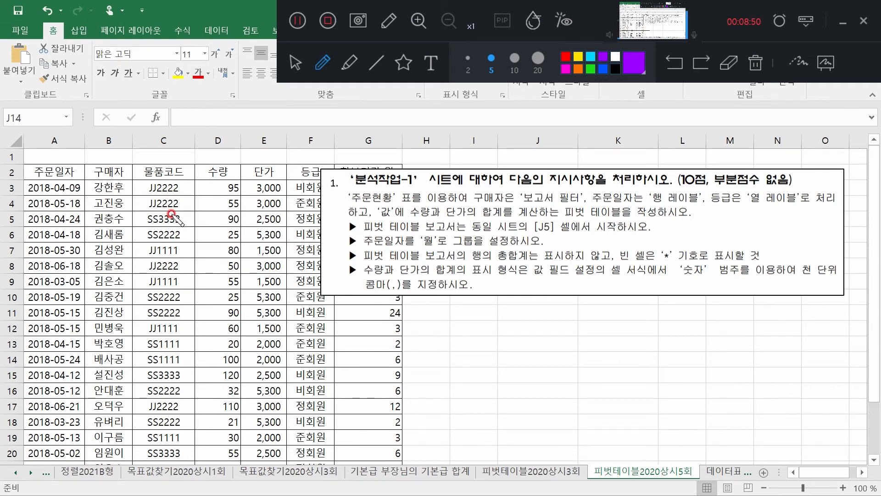
{"action": "mouse_move", "coordinate": [476, 201]}
{"action": "left_mouse_down"}
{"action": "mouse_move", "coordinate": [537, 209]}
{"action": "mouse_move", "coordinate": [618, 200]}
{"action": "mouse_move", "coordinate": [622, 186]}
{"action": "mouse_move", "coordinate": [611, 211]}
{"action": "mouse_move", "coordinate": [679, 213]}
{"action": "mouse_move", "coordinate": [730, 186]}
{"action": "mouse_move", "coordinate": [780, 212]}
{"action": "mouse_move", "coordinate": [792, 208]}
{"action": "left_mouse_up"}
{"action": "mouse_move", "coordinate": [407, 217]}
{"action": "left_mouse_down"}
{"action": "mouse_move", "coordinate": [467, 220]}
{"action": "mouse_move", "coordinate": [469, 207]}
{"action": "mouse_move", "coordinate": [415, 208]}
{"action": "mouse_move", "coordinate": [432, 220]}
{"action": "mouse_move", "coordinate": [475, 218]}
{"action": "left_mouse_up"}
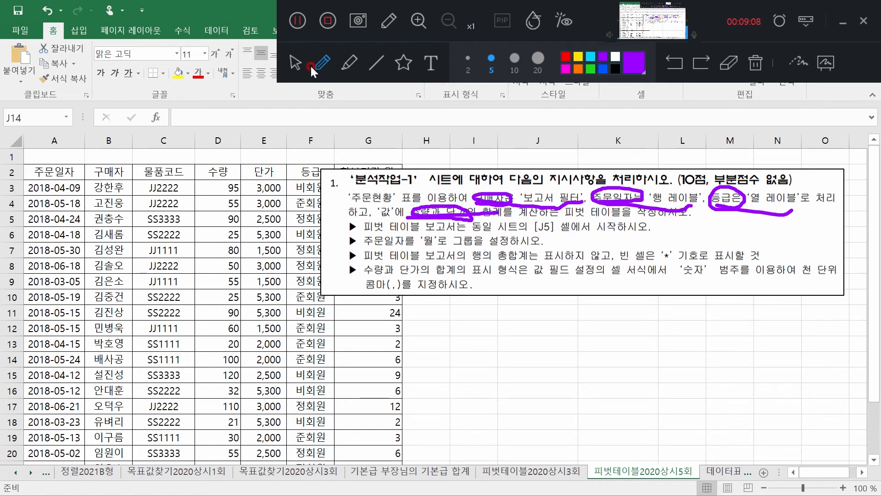
{"action": "left_click", "coordinate": [297, 63]}
Select the 주문현황 table A2:G24 and start a pivot table from it, moving the creation dialog clear of the instructions.
{"action": "left_click_drag", "start_coordinate": [59, 173], "coordinate": [378, 442]}
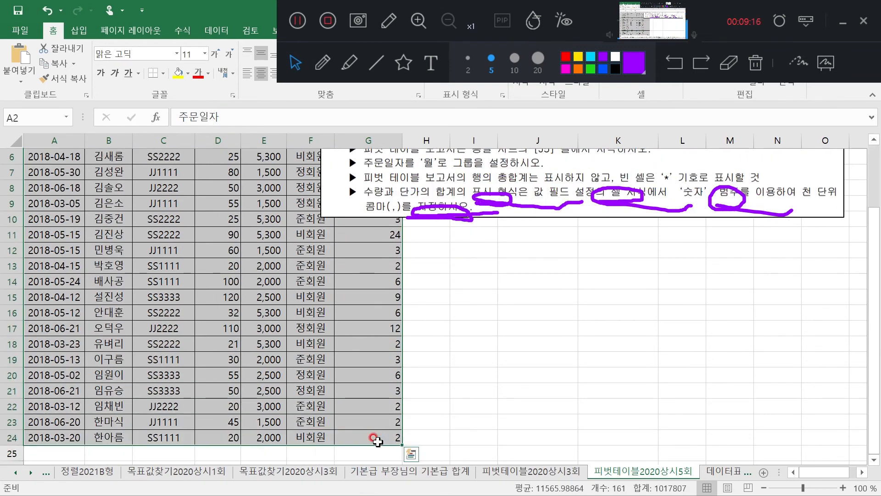
{"action": "scroll", "coordinate": [328, 328], "scroll_direction": "up", "scroll_amount": 2}
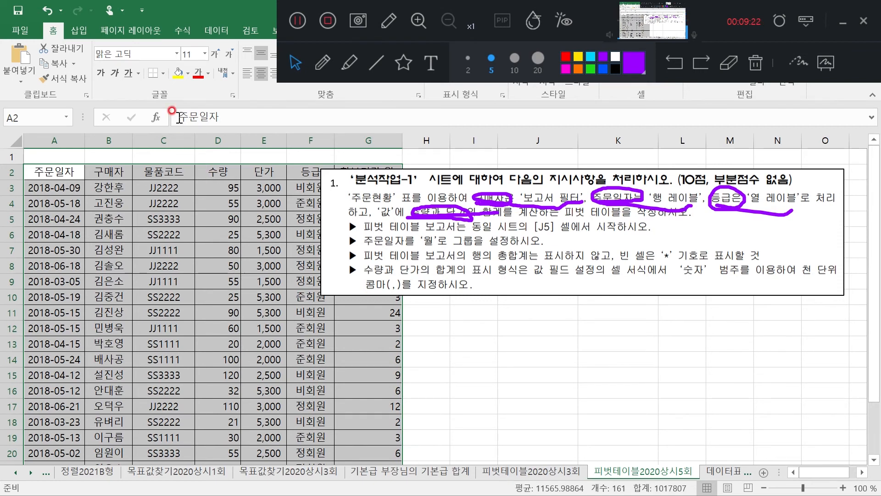
{"action": "left_click", "coordinate": [82, 27]}
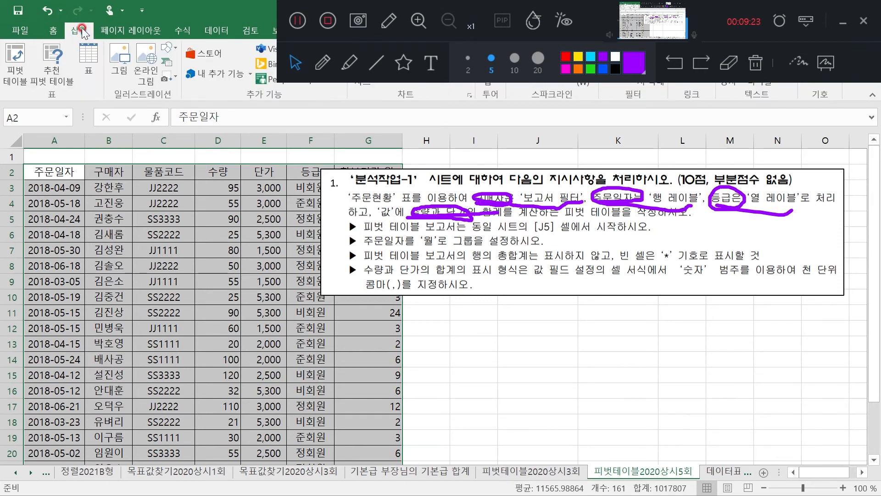
{"action": "left_click", "coordinate": [9, 51]}
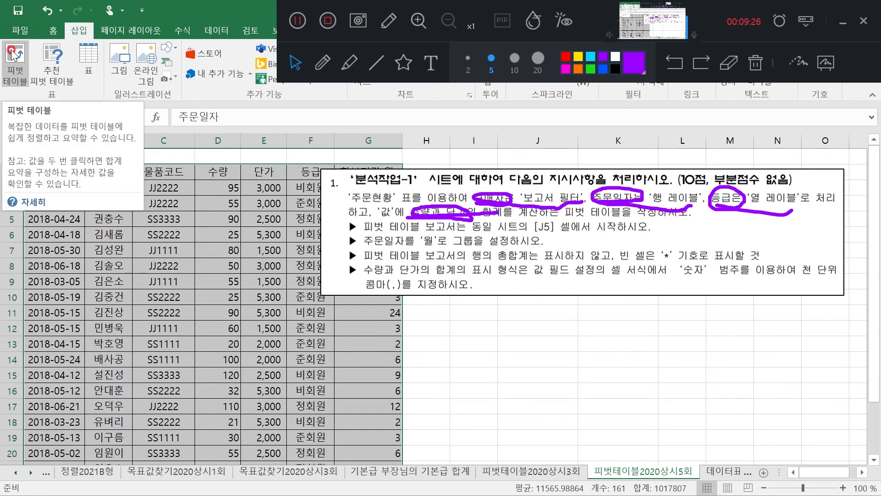
{"action": "left_click", "coordinate": [14, 56]}
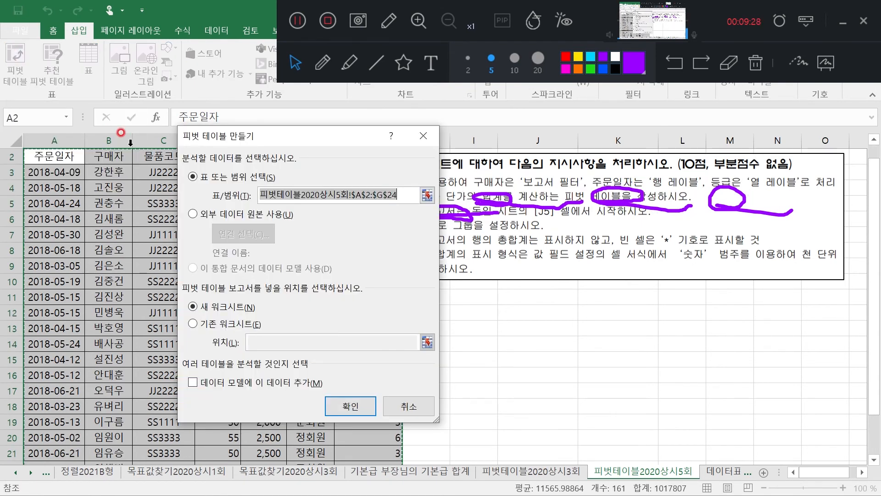
{"action": "left_click", "coordinate": [381, 190]}
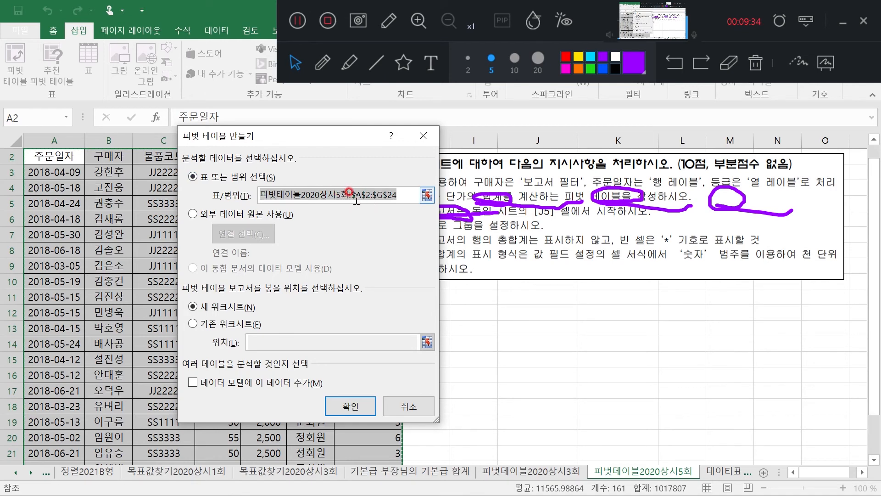
{"action": "left_click_drag", "start_coordinate": [360, 133], "coordinate": [349, 107]}
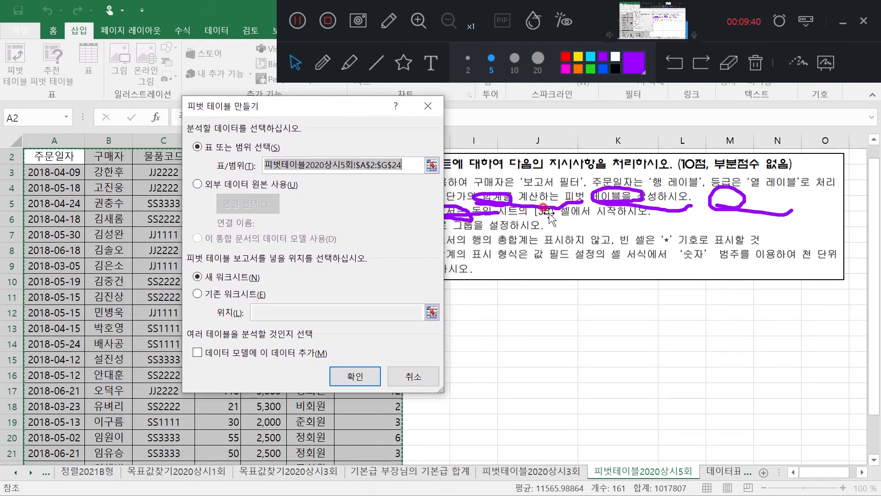
Place the pivot table report on the existing worksheet at cell J5 and create it.
{"action": "left_click", "coordinate": [197, 294]}
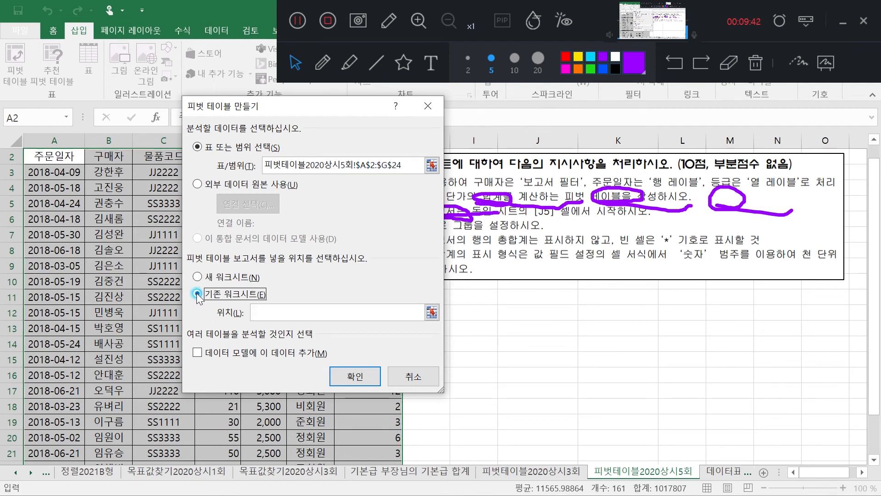
{"action": "left_click", "coordinate": [259, 310]}
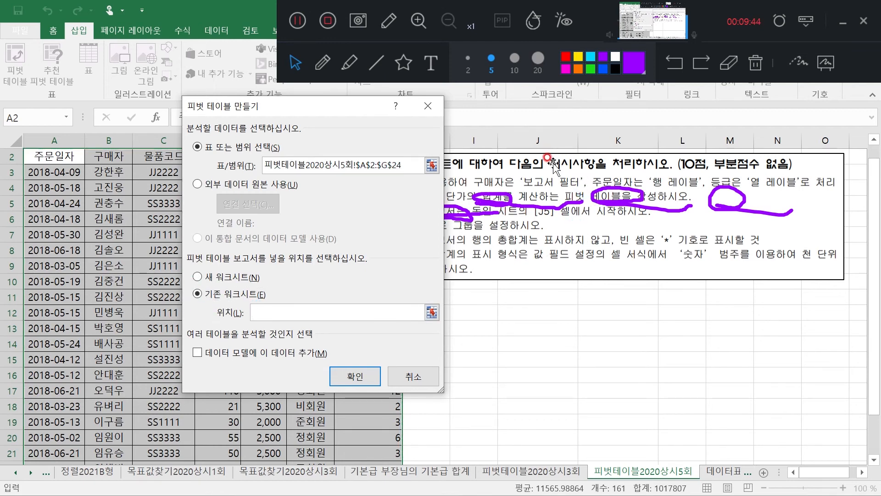
{"action": "left_click", "coordinate": [539, 291]}
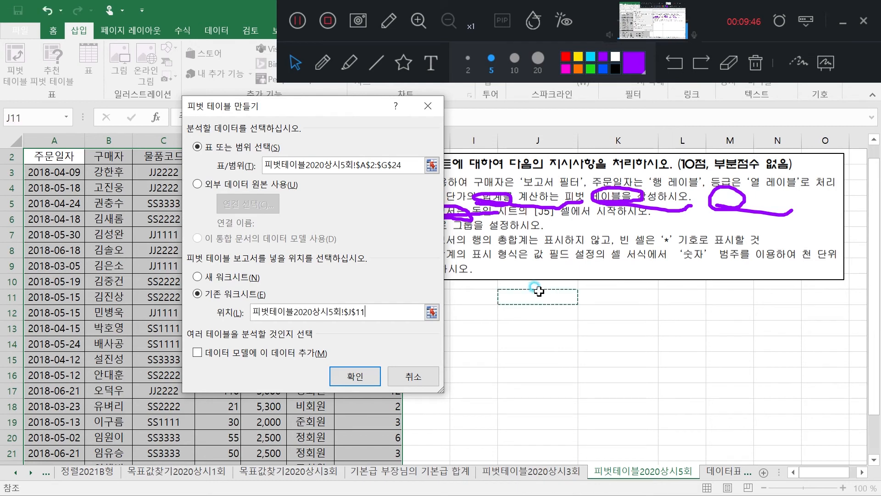
{"action": "key", "text": "BackSpace"}
{"action": "key", "text": "BackSpace"}
{"action": "type", "text": "8"}
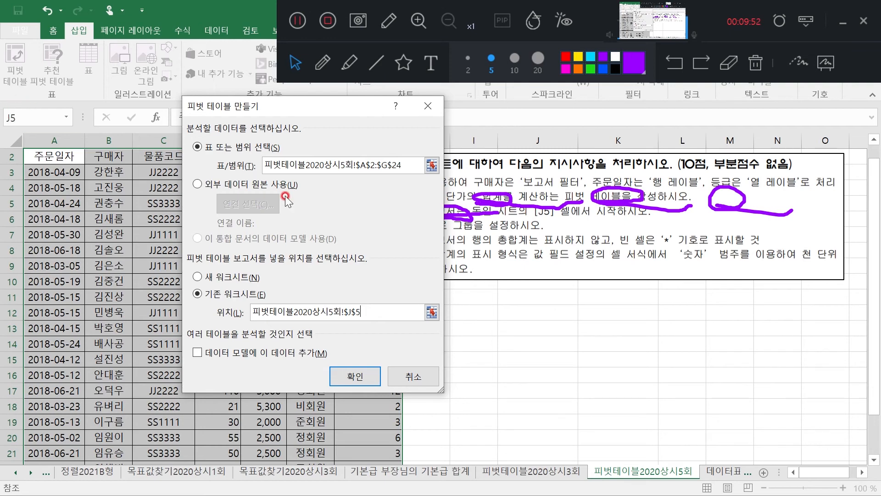
{"action": "left_click", "coordinate": [358, 378]}
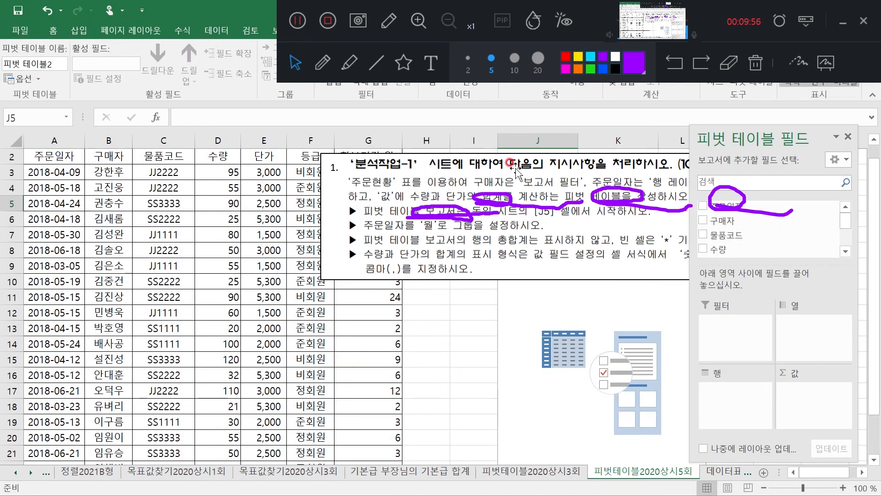
Move the instruction box over the source data, erase the purple annotation marks and reselect the empty pivot table.
{"action": "left_click_drag", "start_coordinate": [516, 172], "coordinate": [249, 252]}
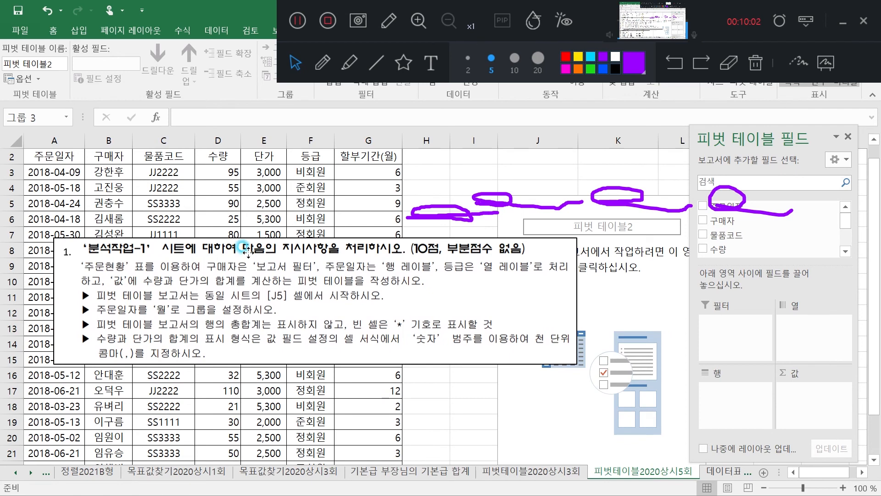
{"action": "left_click", "coordinate": [730, 63]}
{"action": "mouse_move", "coordinate": [739, 164]}
{"action": "left_mouse_down"}
{"action": "mouse_move", "coordinate": [714, 228]}
{"action": "mouse_move", "coordinate": [498, 200]}
{"action": "mouse_move", "coordinate": [454, 209]}
{"action": "left_mouse_up"}
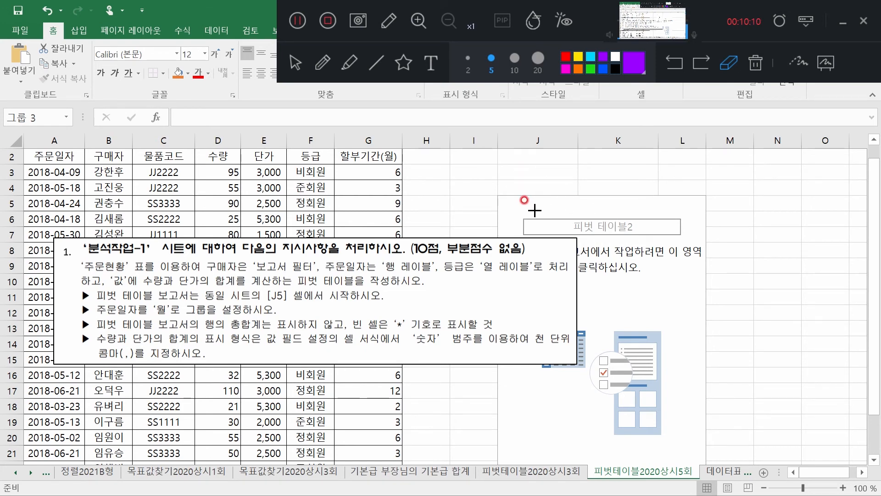
{"action": "left_click", "coordinate": [295, 63]}
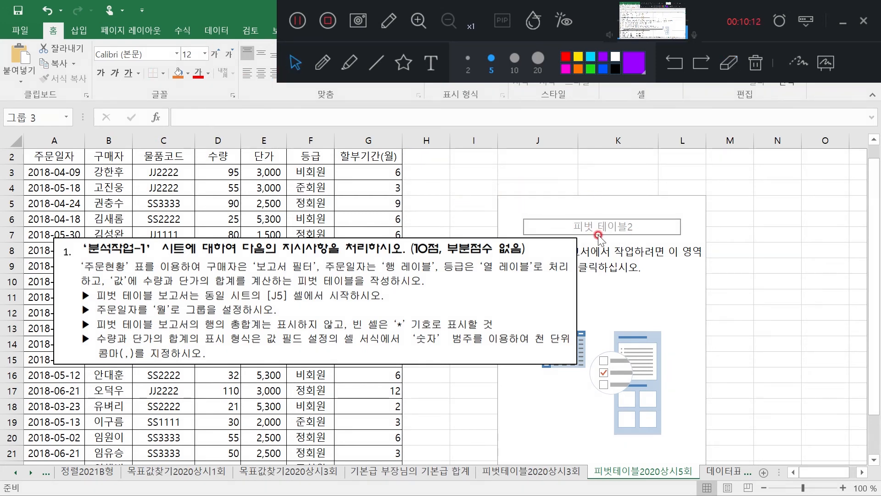
{"action": "left_click", "coordinate": [689, 302]}
{"action": "left_click", "coordinate": [659, 299]}
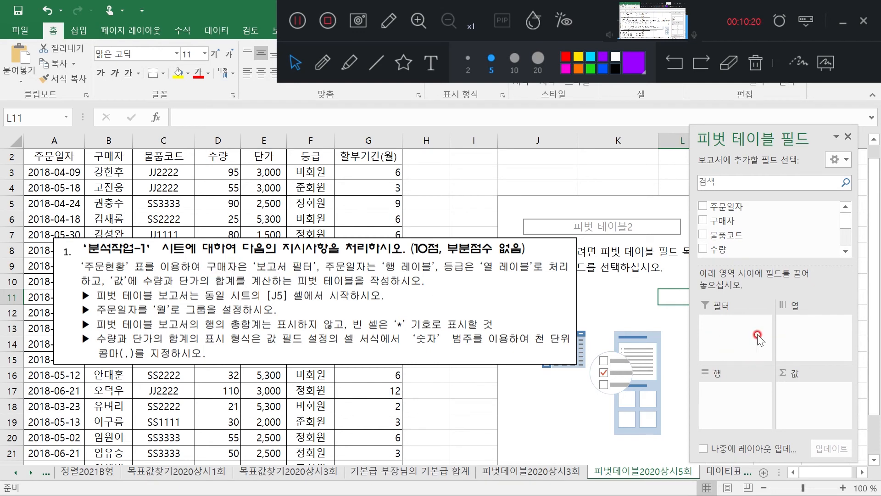
Lay out the pivot table with 구매자 as filter, 주문일자 as rows, 등급 as columns, and 수량 and 단가 as values.
{"action": "left_click_drag", "start_coordinate": [725, 220], "coordinate": [736, 344]}
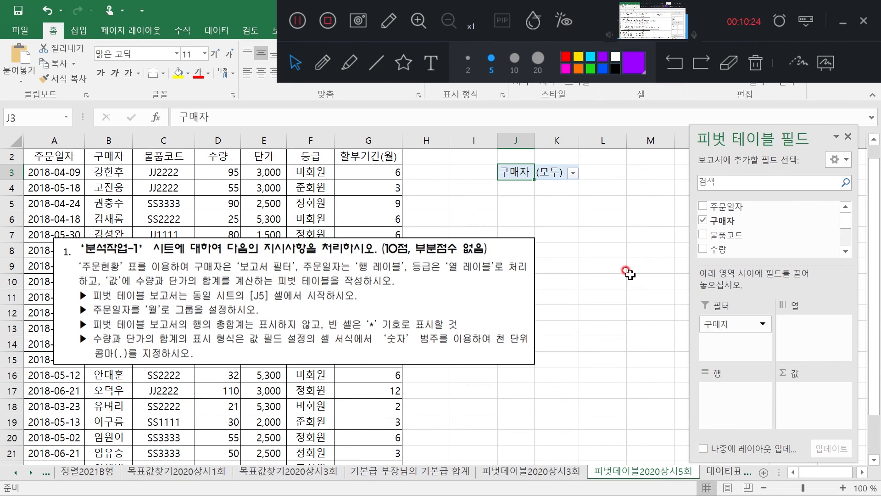
{"action": "left_click_drag", "start_coordinate": [730, 206], "coordinate": [729, 404]}
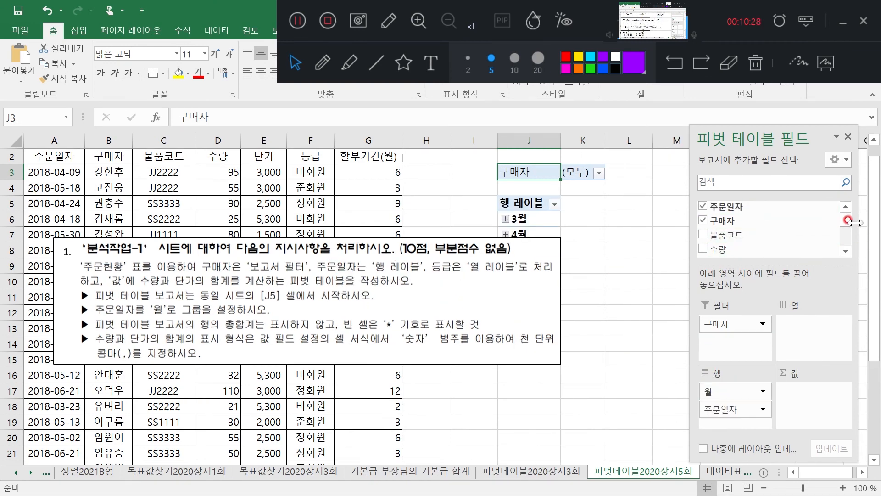
{"action": "left_click", "coordinate": [845, 250]}
{"action": "left_click", "coordinate": [845, 250]}
{"action": "left_click_drag", "start_coordinate": [718, 245], "coordinate": [794, 327]}
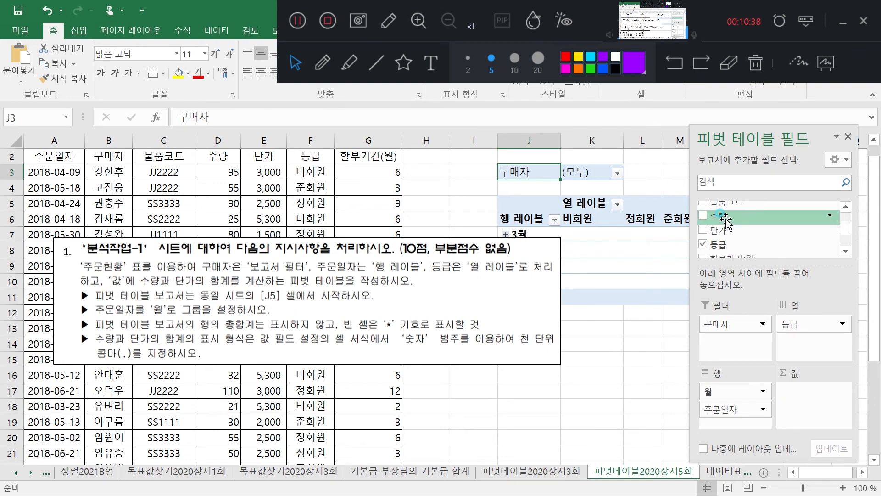
{"action": "left_click_drag", "start_coordinate": [726, 220], "coordinate": [797, 399]}
{"action": "left_click_drag", "start_coordinate": [731, 230], "coordinate": [808, 414]}
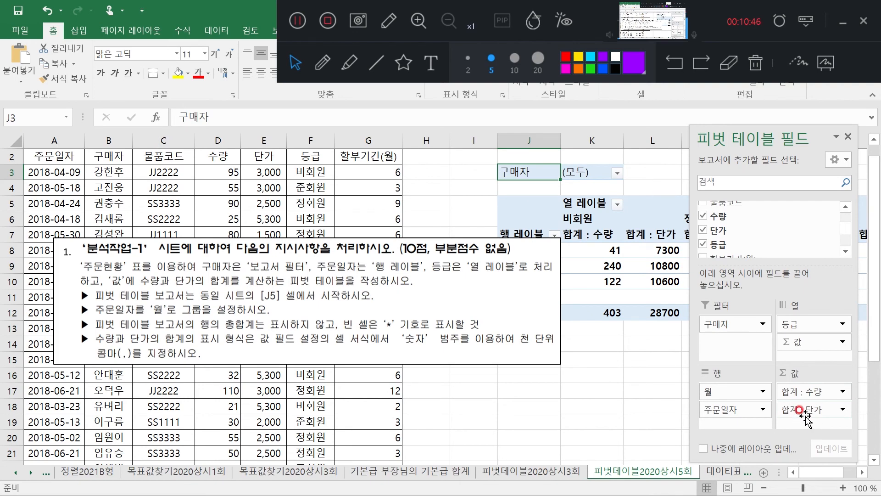
{"action": "left_click", "coordinate": [811, 391]}
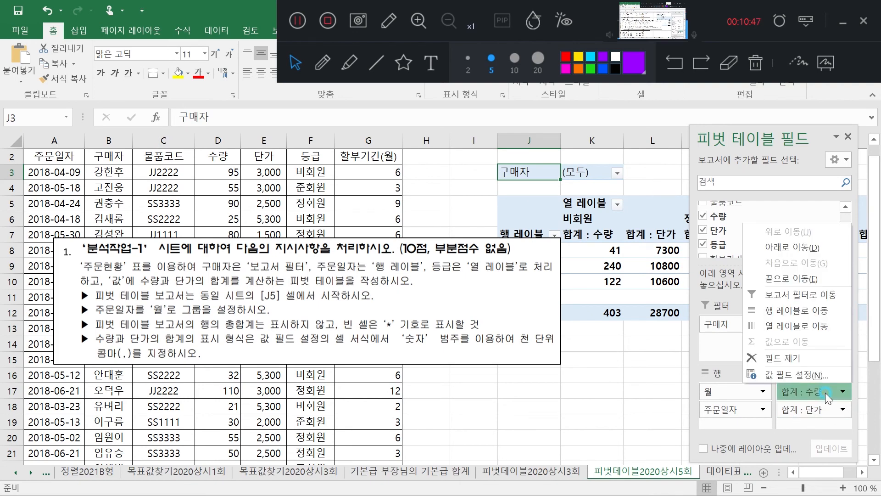
{"action": "left_click", "coordinate": [804, 376]}
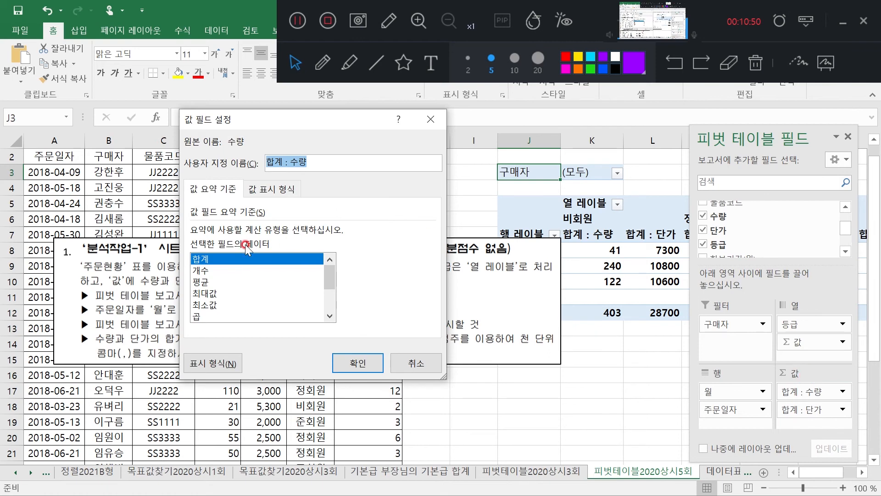
{"action": "left_click", "coordinate": [204, 283]}
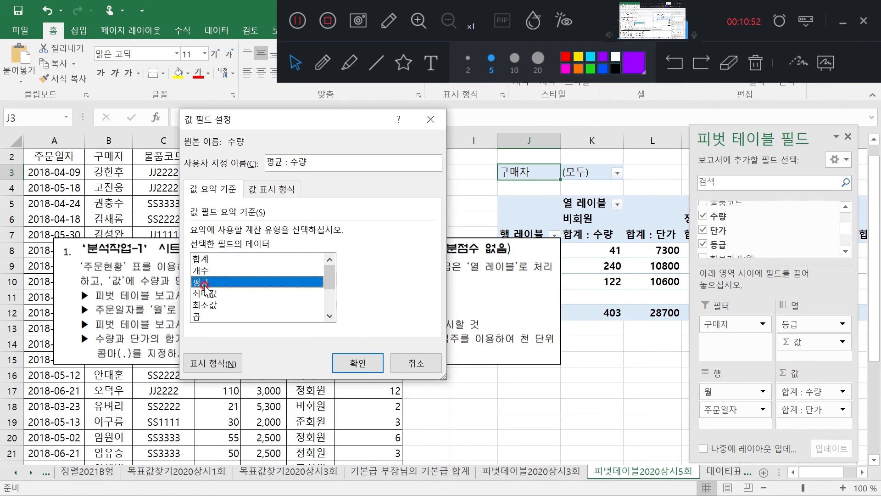
{"action": "left_click", "coordinate": [410, 363]}
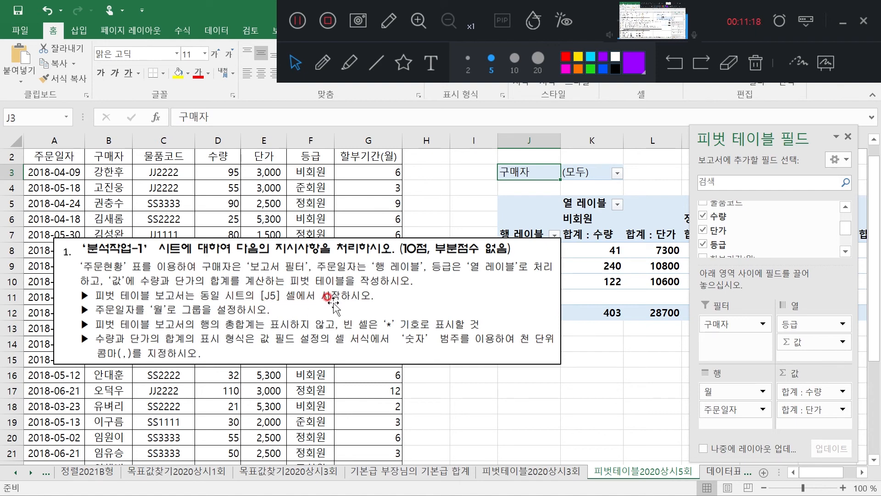
Move the instruction box down below row 13 and group the pivot table's 주문일자 row labels by 월 only.
{"action": "left_click_drag", "start_coordinate": [364, 285], "coordinate": [337, 202]}
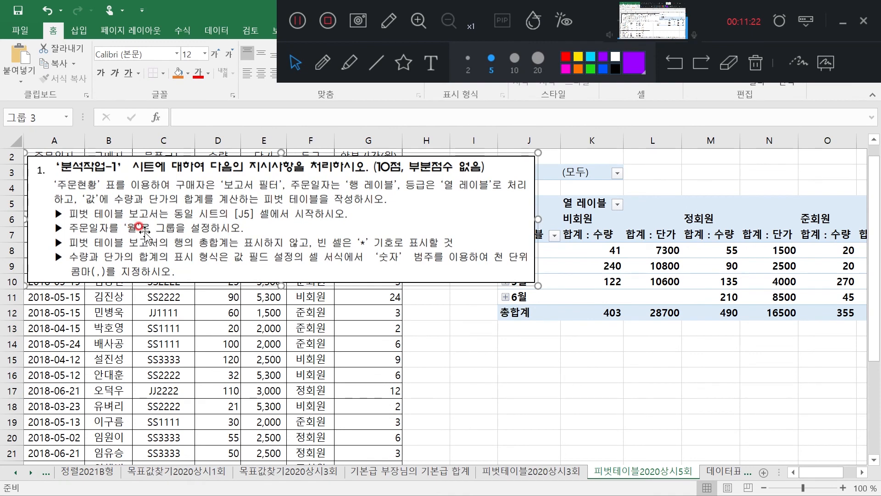
{"action": "left_click_drag", "start_coordinate": [438, 207], "coordinate": [433, 389]}
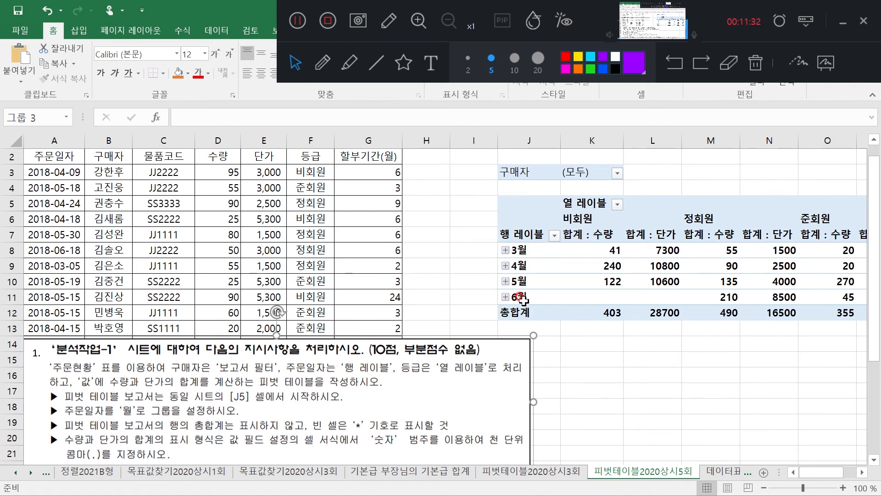
{"action": "right_click", "coordinate": [523, 265]}
{"action": "left_click", "coordinate": [574, 157]}
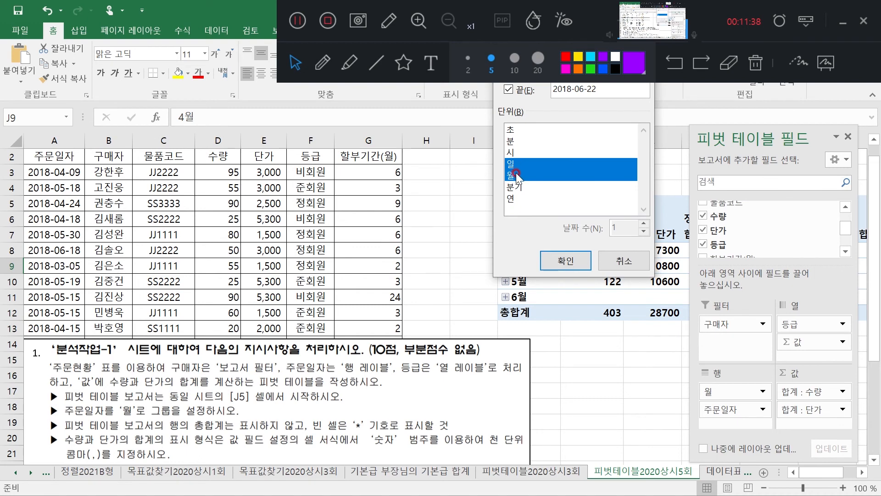
{"action": "left_click", "coordinate": [519, 162]}
{"action": "left_click", "coordinate": [511, 177]}
{"action": "left_click", "coordinate": [514, 174]}
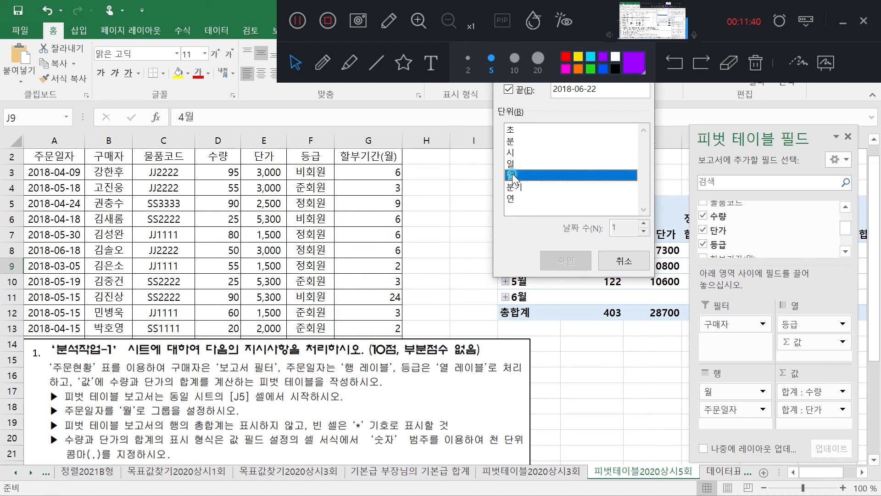
{"action": "left_click", "coordinate": [568, 266]}
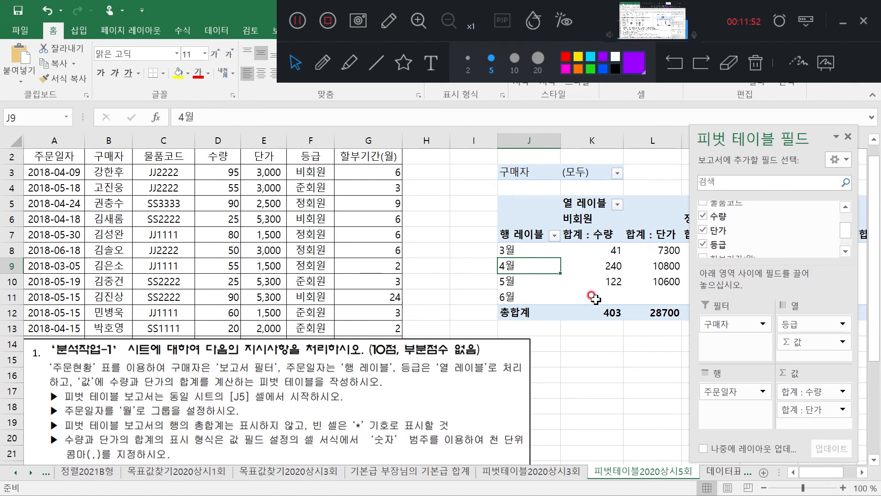
Set the pivot table options to hide the row grand totals and show empty cells as *.
{"action": "right_click", "coordinate": [581, 262]}
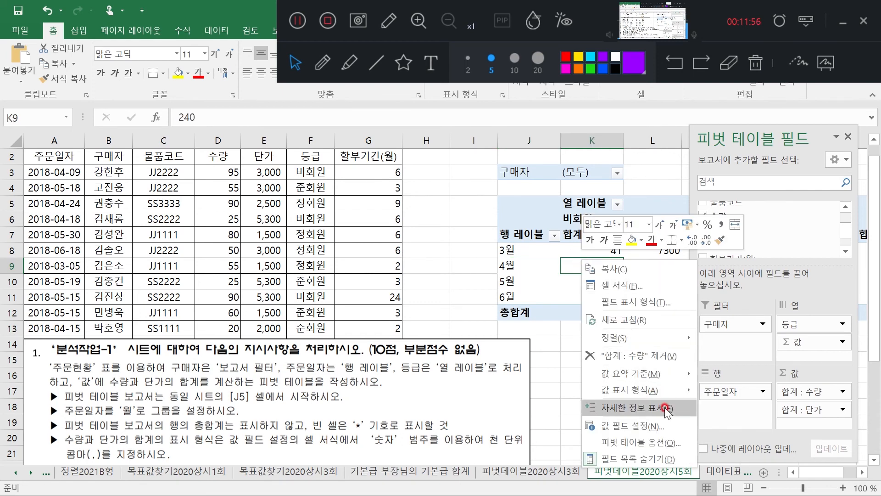
{"action": "left_click", "coordinate": [671, 443]}
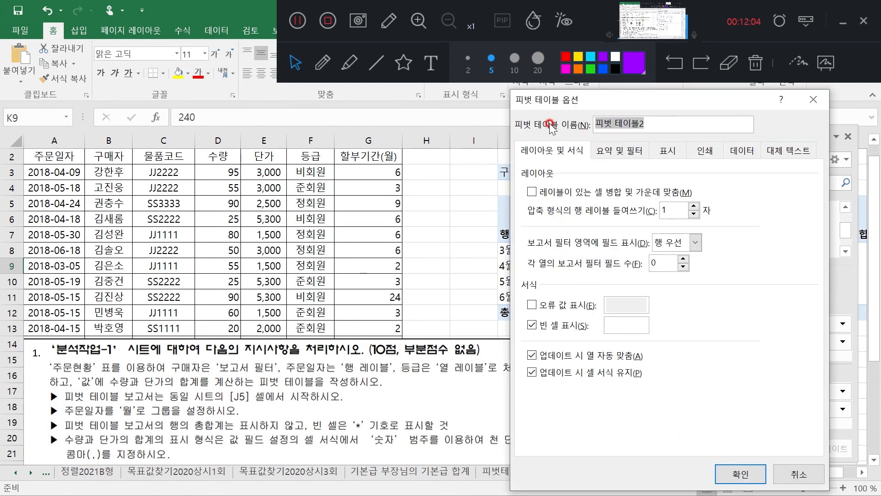
{"action": "left_click", "coordinate": [618, 151]}
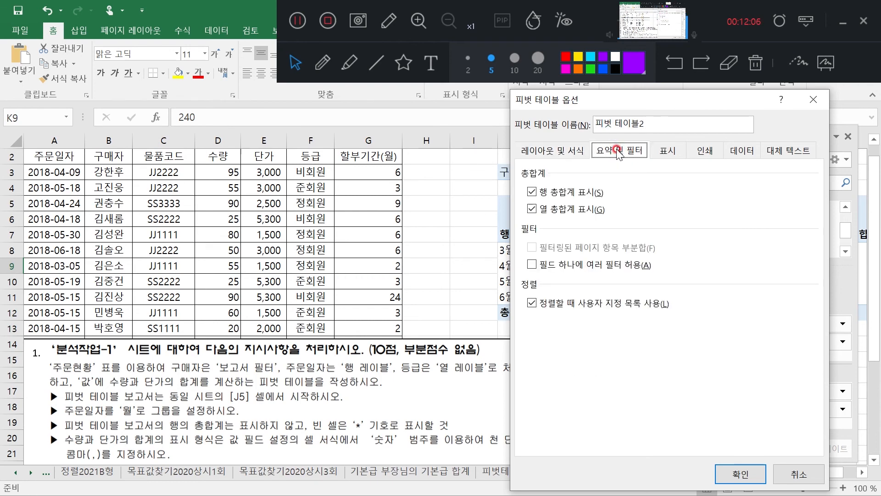
{"action": "left_click", "coordinate": [531, 194]}
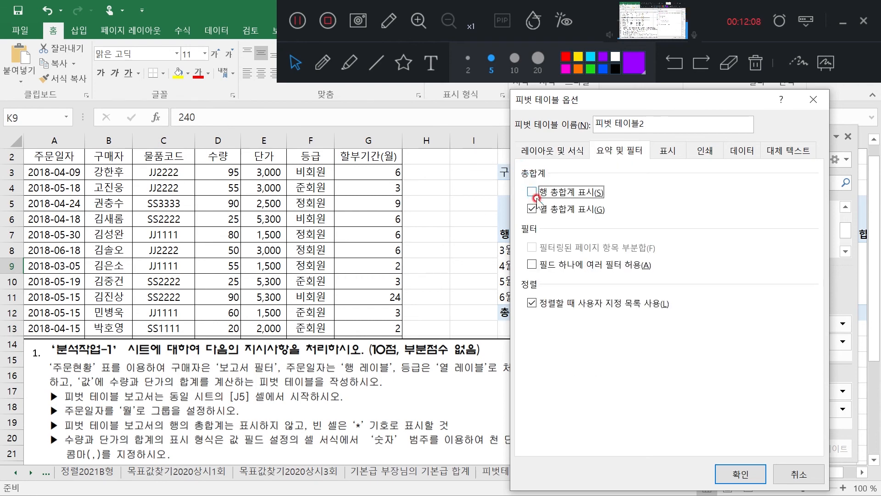
{"action": "left_click", "coordinate": [550, 151]}
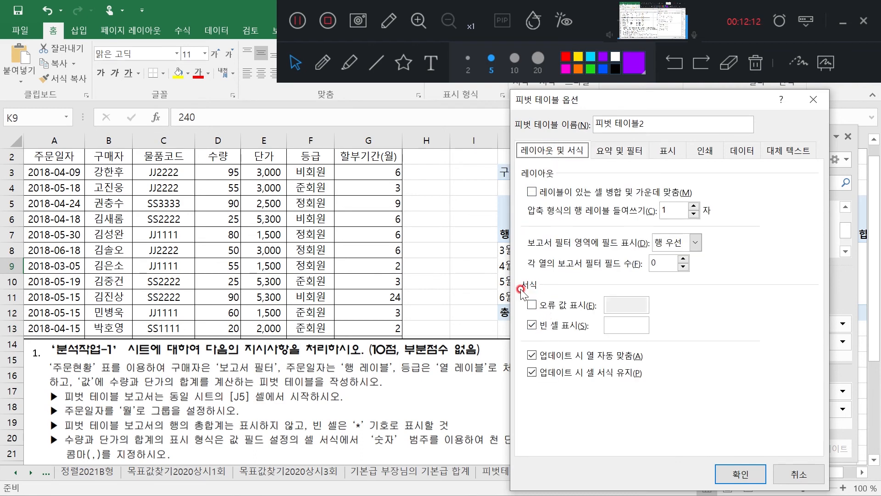
{"action": "left_click", "coordinate": [622, 320]}
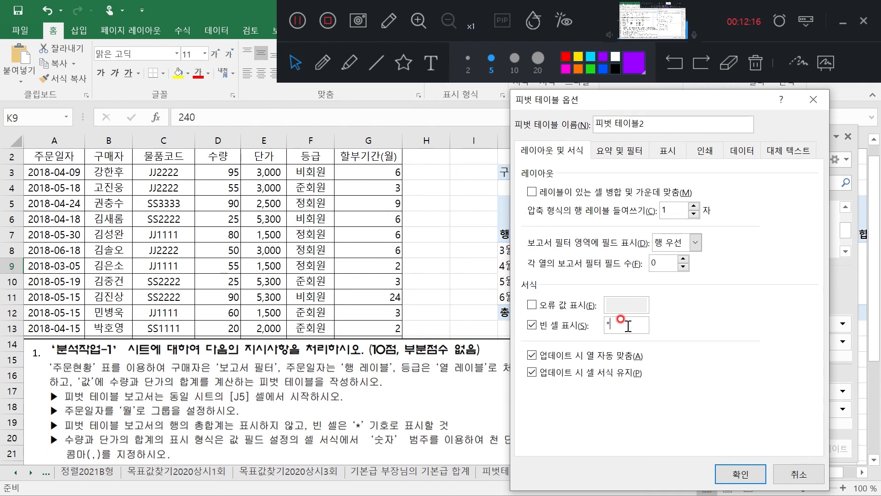
{"action": "left_click", "coordinate": [741, 474]}
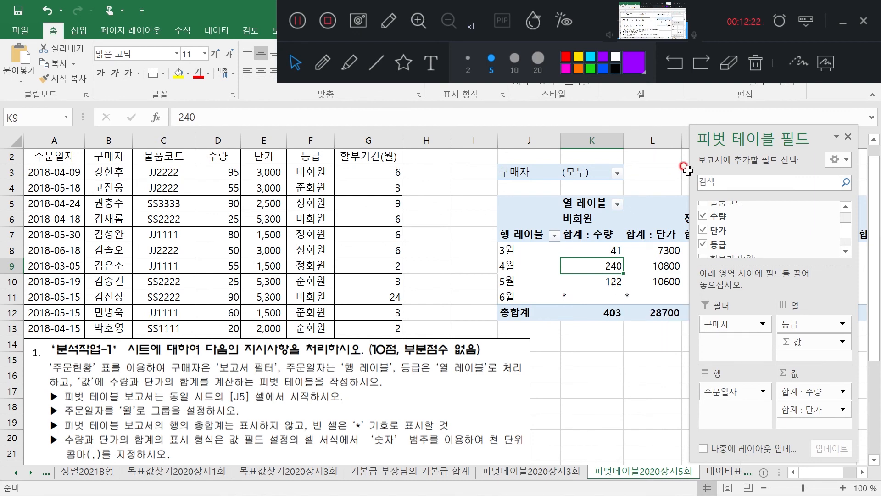
Move the field list clear of the pivot table and apply the thousands comma style to its values in K8:P12.
{"action": "left_click", "coordinate": [645, 252]}
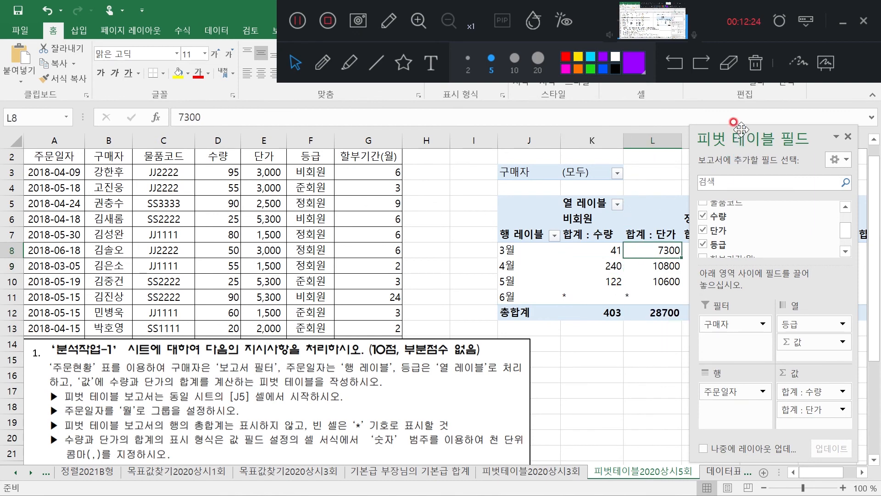
{"action": "left_click_drag", "start_coordinate": [740, 137], "coordinate": [642, 368]}
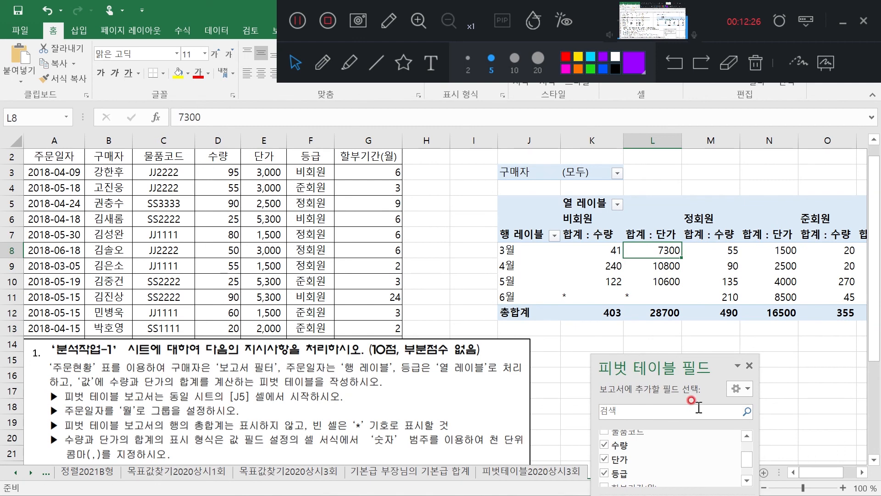
{"action": "left_click", "coordinate": [863, 472]}
{"action": "left_click", "coordinate": [864, 473]}
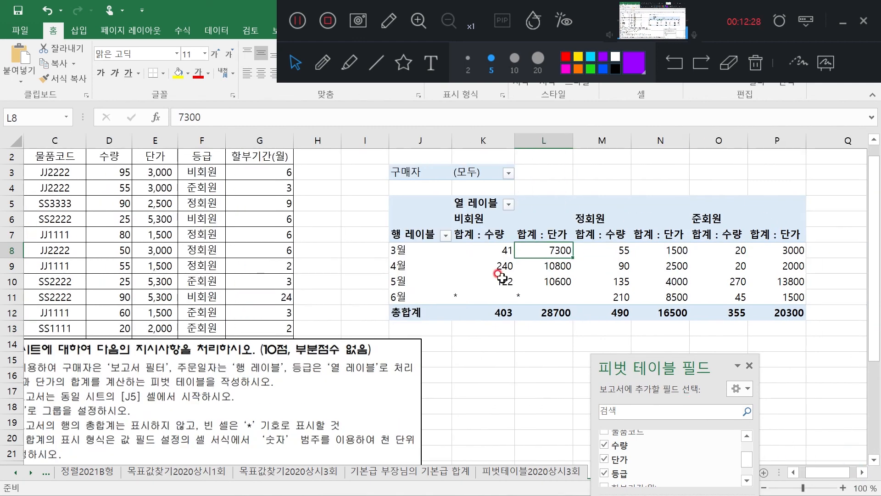
{"action": "left_click_drag", "start_coordinate": [452, 249], "coordinate": [763, 310]}
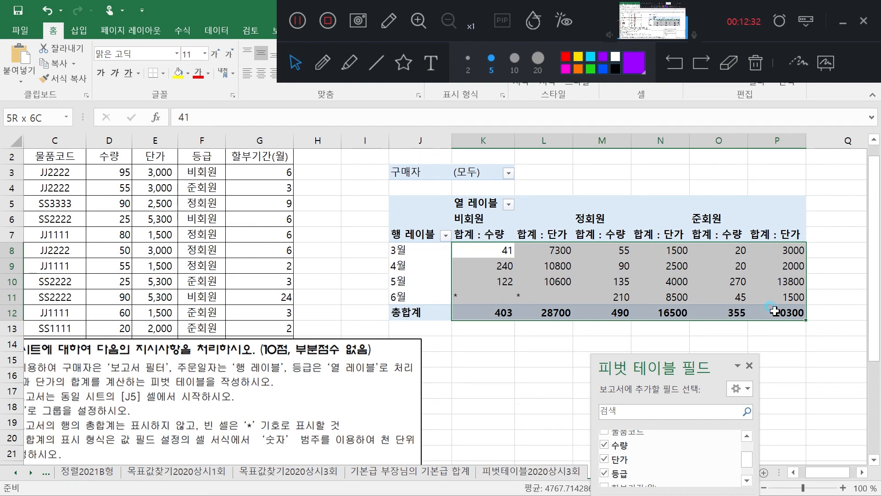
{"action": "left_click_drag", "start_coordinate": [775, 311], "coordinate": [775, 312]}
{"action": "left_click", "coordinate": [846, 28]}
{"action": "left_click", "coordinate": [469, 73]}
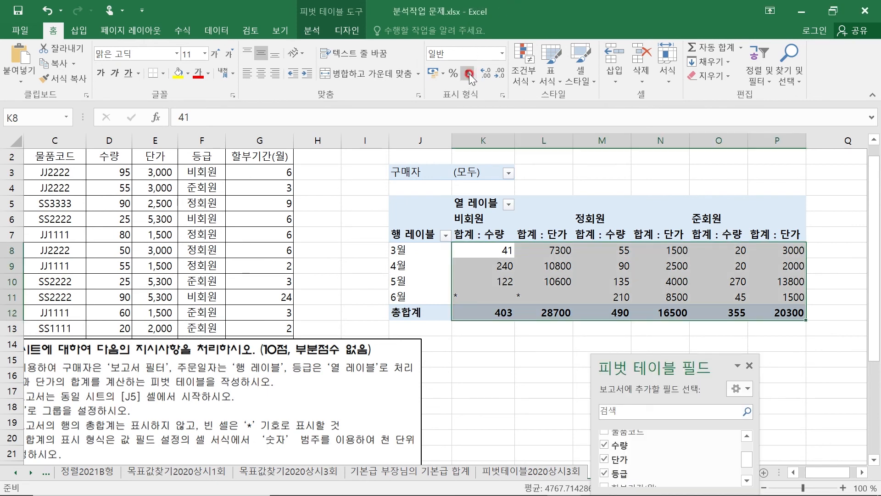
{"action": "left_click", "coordinate": [469, 73]}
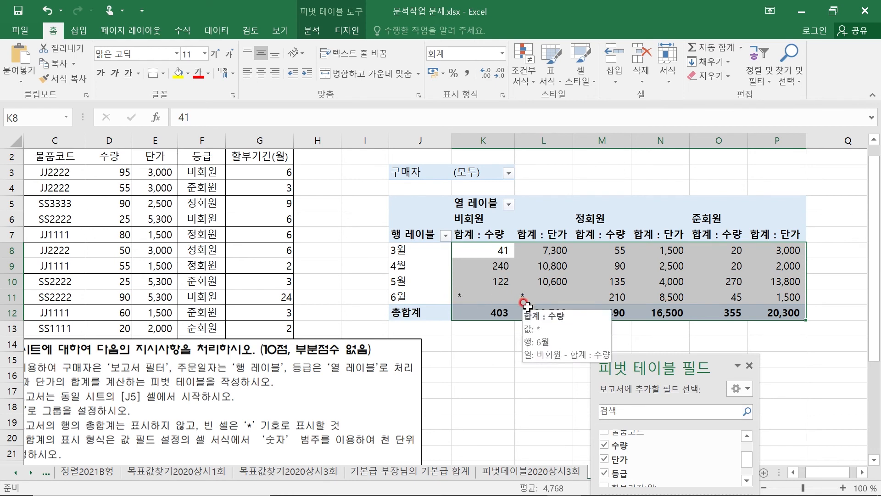
Shift the instruction box so that it sits just below the pivot table's 총합계 row.
{"action": "mouse_move", "coordinate": [147, 404]}
{"action": "left_mouse_down"}
{"action": "mouse_move", "coordinate": [171, 384]}
{"action": "mouse_move", "coordinate": [174, 318]}
{"action": "mouse_move", "coordinate": [145, 320]}
{"action": "mouse_move", "coordinate": [161, 256]}
{"action": "mouse_move", "coordinate": [171, 387]}
{"action": "left_mouse_up"}
{"action": "left_click", "coordinate": [137, 287]}
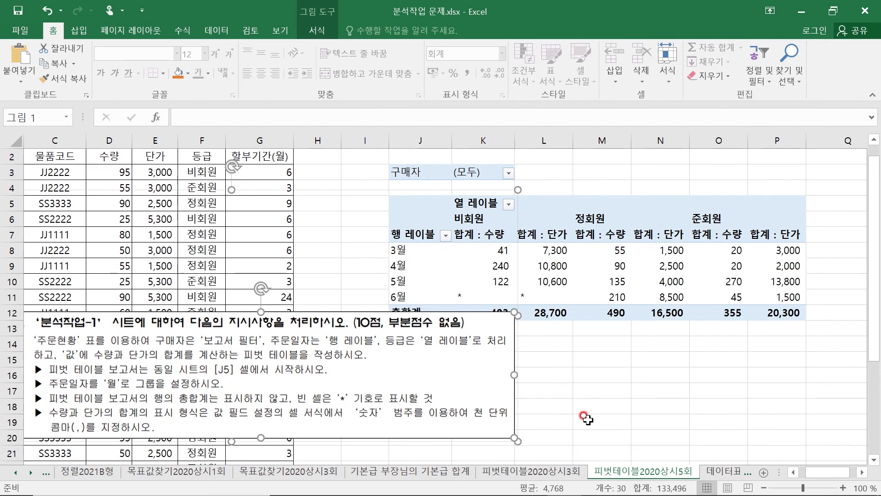
{"action": "left_click", "coordinate": [591, 375]}
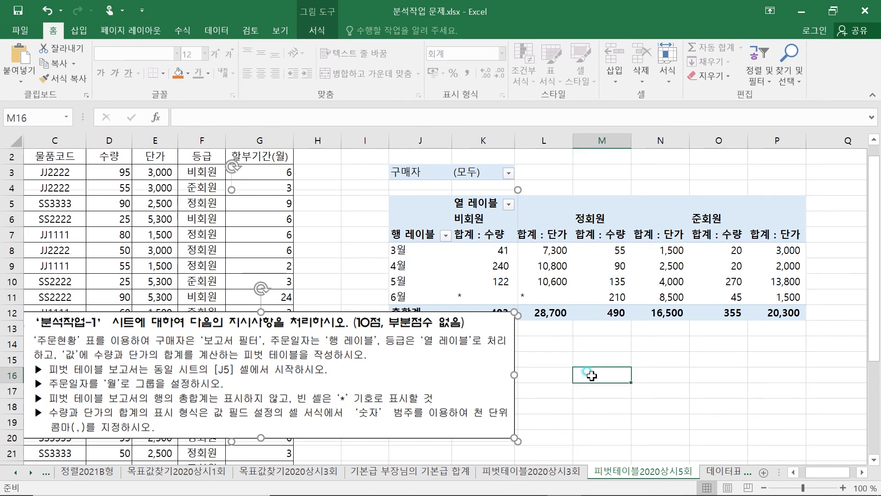
{"action": "left_click_drag", "start_coordinate": [470, 350], "coordinate": [474, 367]}
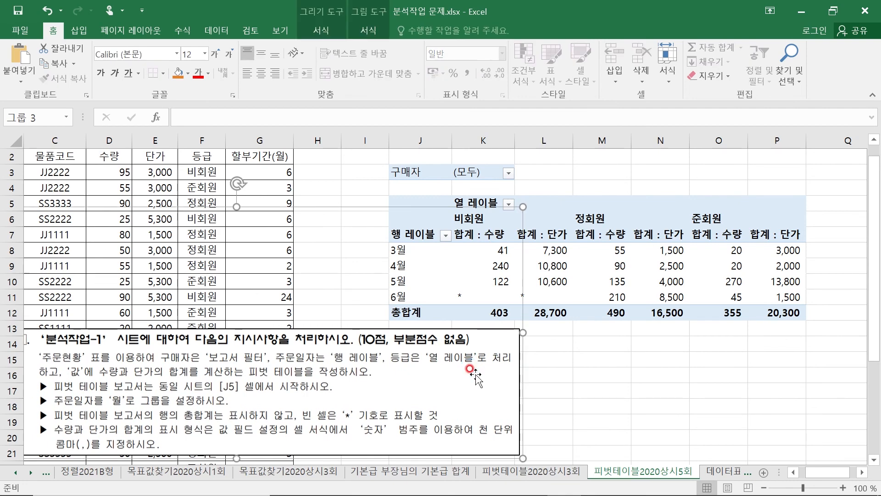
{"action": "left_click", "coordinate": [573, 382]}
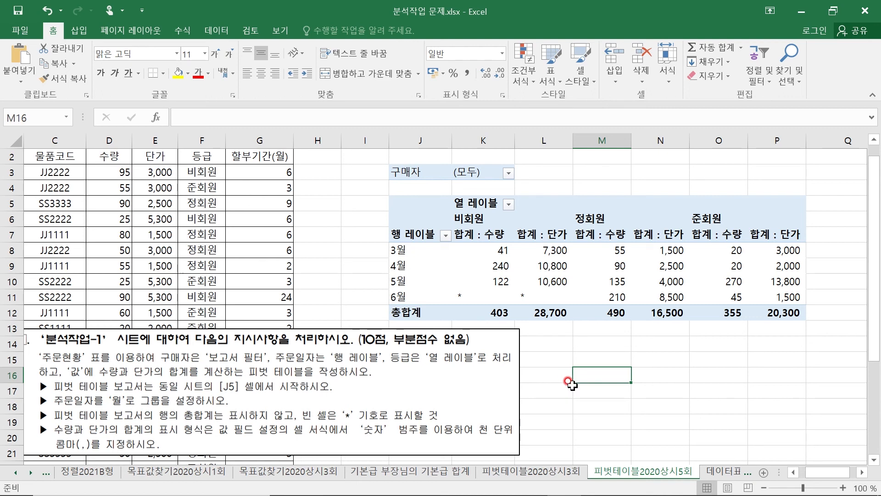
Clear the instruction box off the pivot table sheet and switch to the 데이터표2020상시5회 sheet.
{"action": "left_click", "coordinate": [505, 267]}
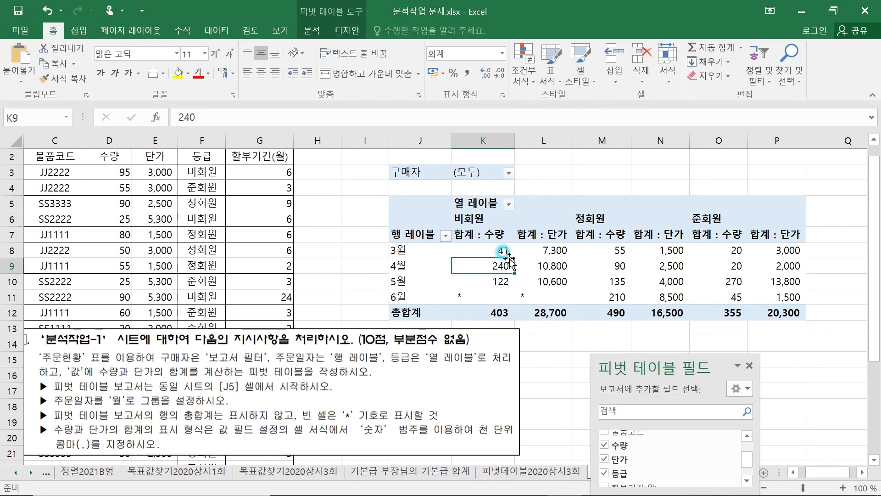
{"action": "left_click", "coordinate": [503, 251]}
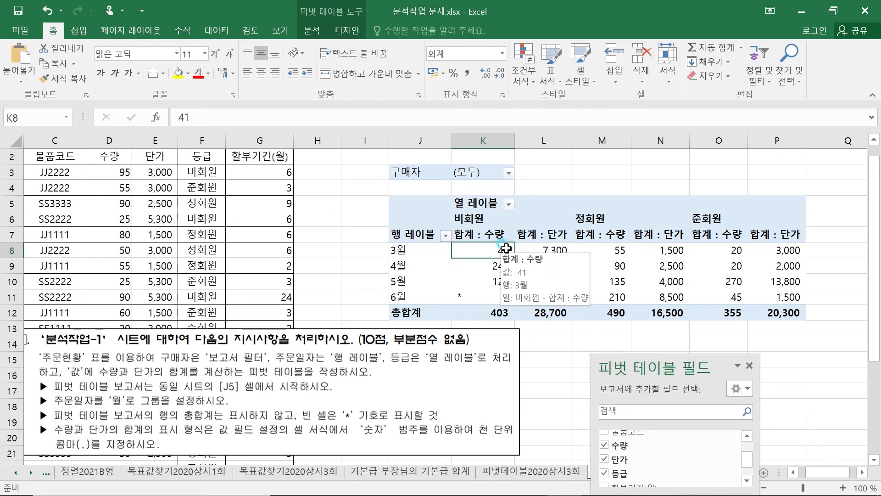
{"action": "left_click", "coordinate": [540, 343]}
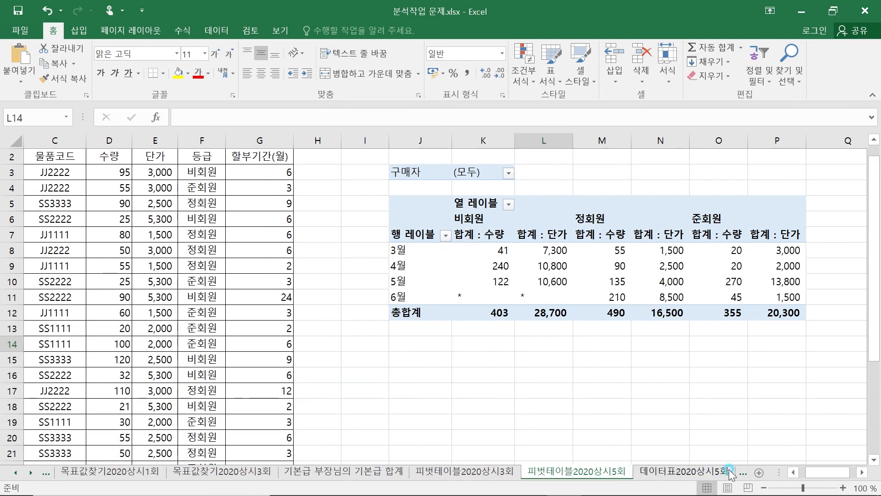
{"action": "left_click", "coordinate": [730, 472]}
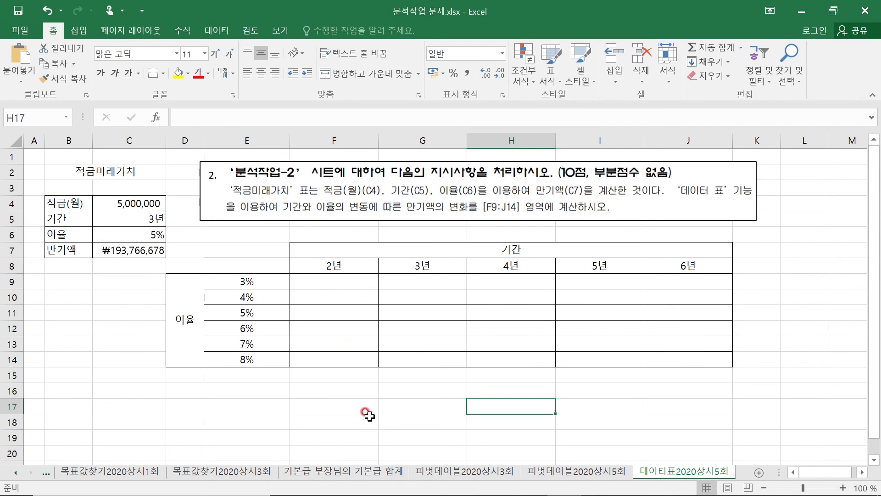
{"action": "left_click", "coordinate": [247, 268]}
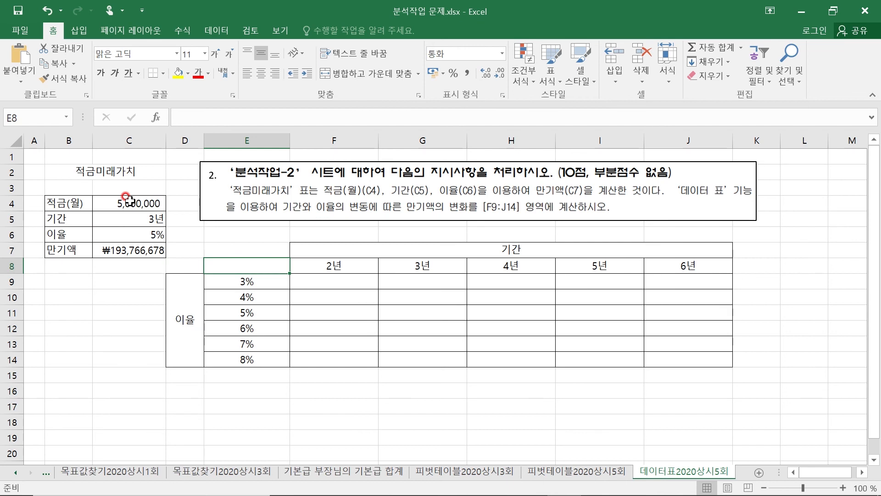
{"action": "left_click", "coordinate": [216, 30]}
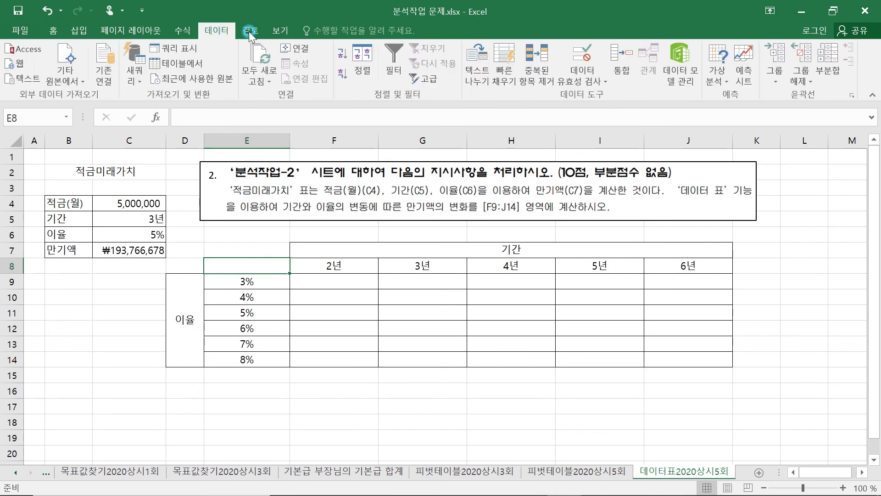
{"action": "left_click", "coordinate": [720, 79]}
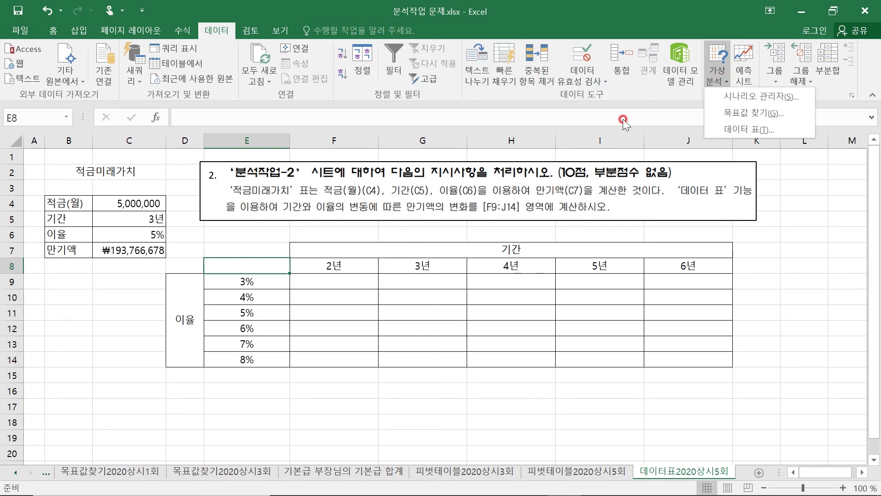
{"action": "left_click", "coordinate": [248, 265]}
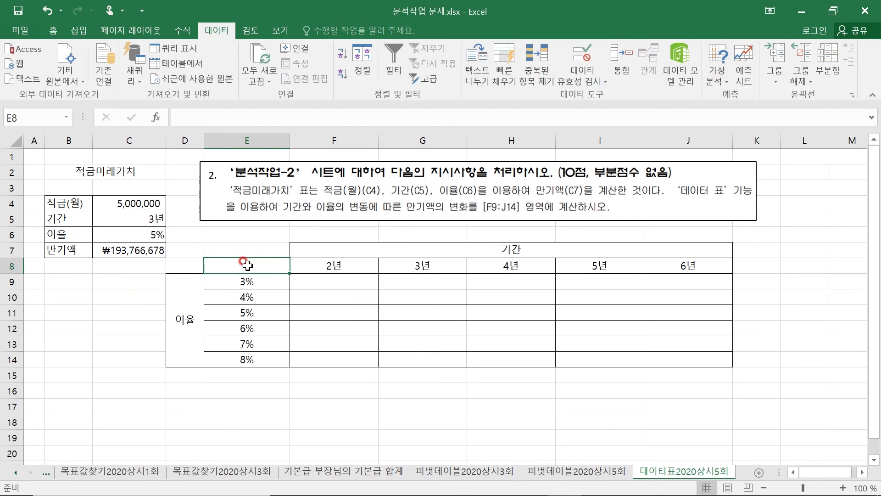
{"action": "mouse_move", "coordinate": [564, 492]}
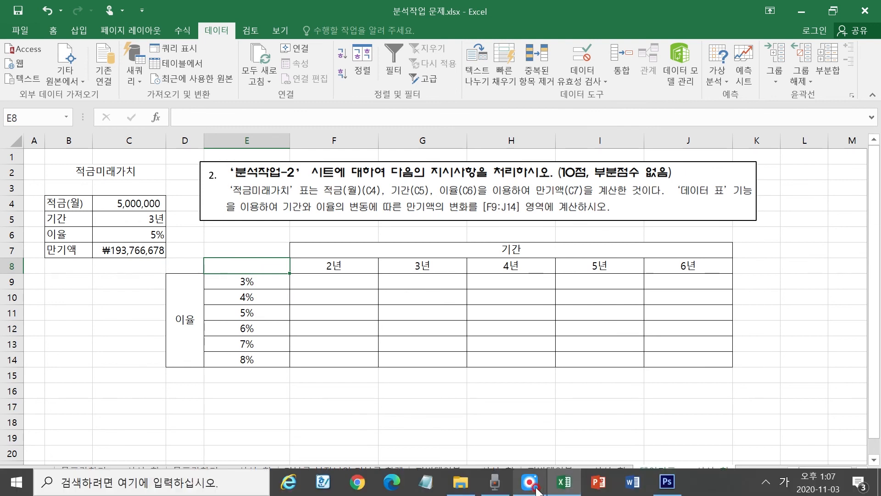
{"action": "left_click", "coordinate": [533, 486]}
{"action": "left_click", "coordinate": [324, 63]}
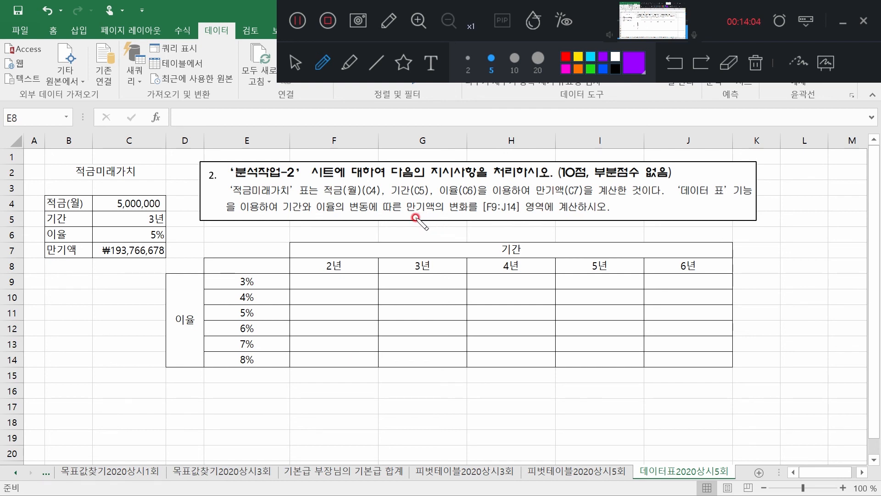
{"action": "left_click", "coordinate": [301, 64]}
{"action": "left_click", "coordinate": [232, 264]}
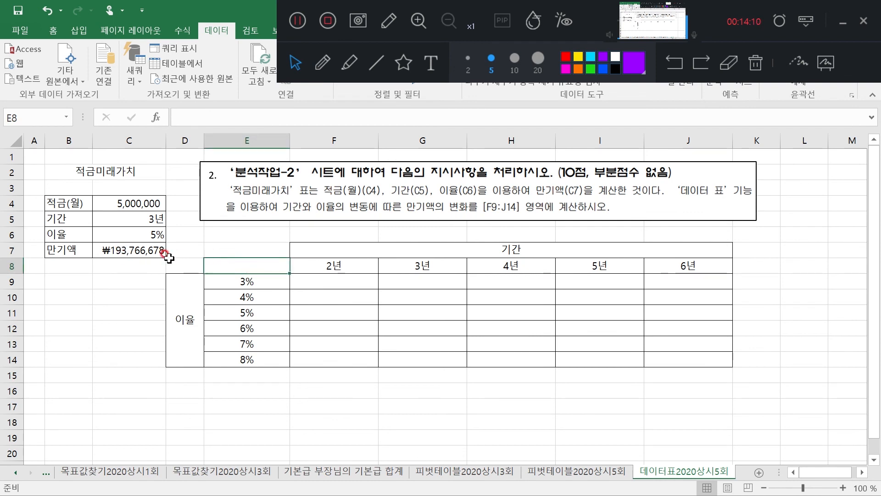
Examine the arguments of the FV formula that calculates 만기액 in cell C7.
{"action": "left_click", "coordinate": [121, 250]}
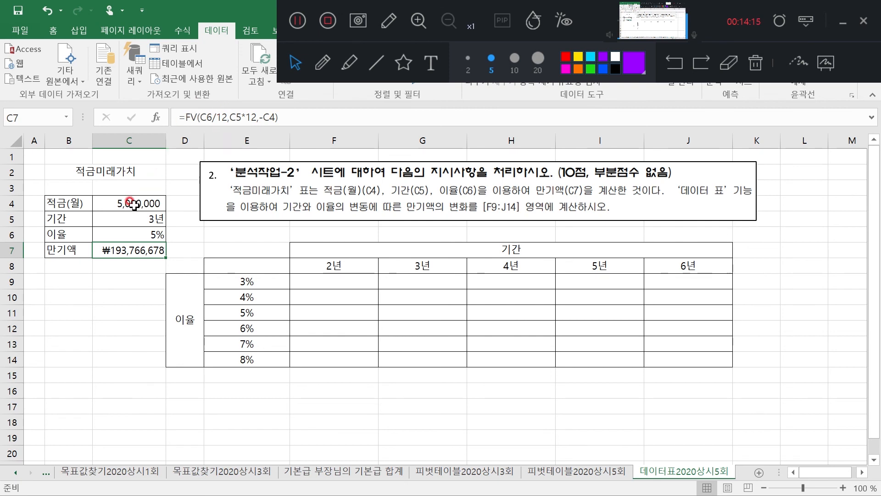
{"action": "left_click", "coordinate": [186, 117]}
{"action": "left_click", "coordinate": [156, 118]}
{"action": "left_click_drag", "start_coordinate": [219, 113], "coordinate": [398, 162]}
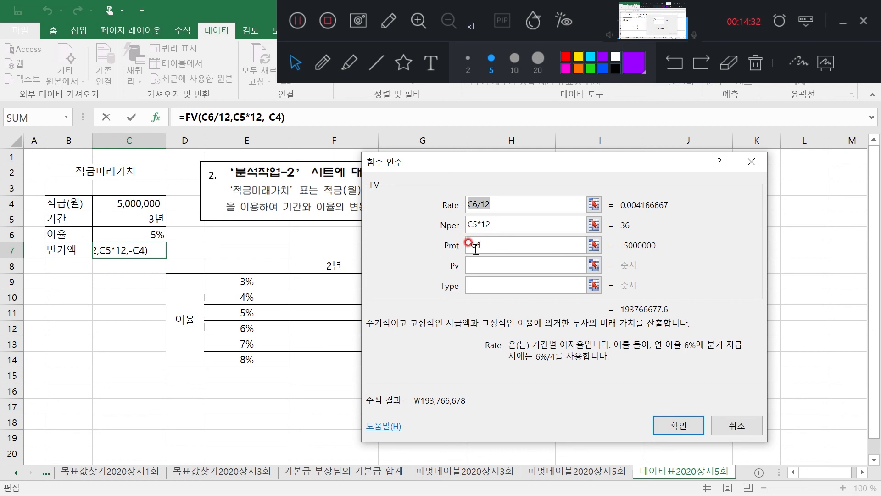
{"action": "left_click", "coordinate": [684, 424]}
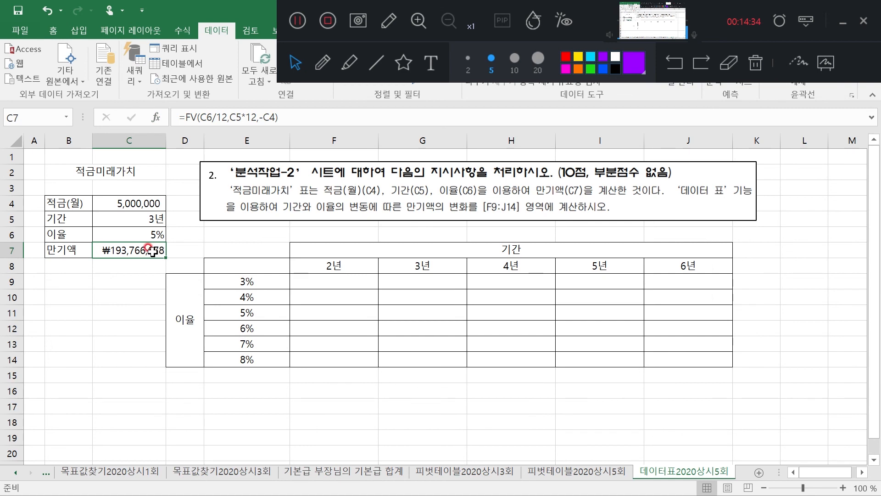
Enter the formula =C7 in cell E8 at the corner of the 기간 and 이율 table.
{"action": "left_click", "coordinate": [237, 268]}
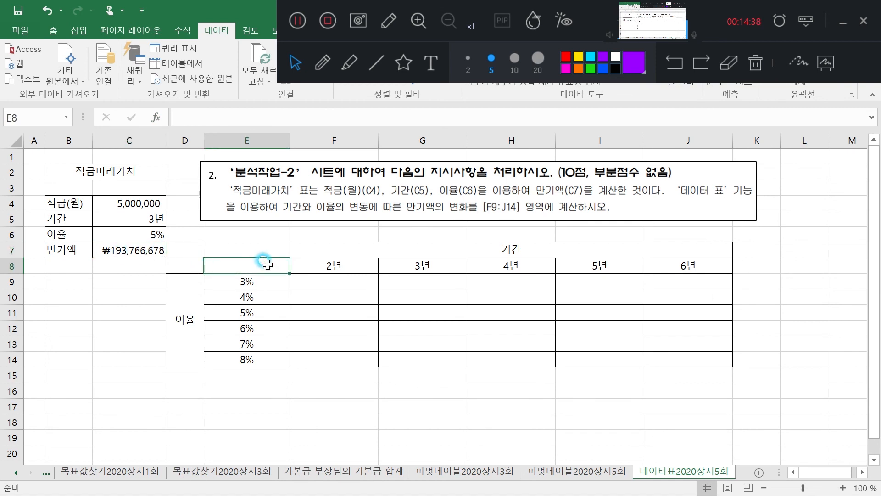
{"action": "type", "text": "="}
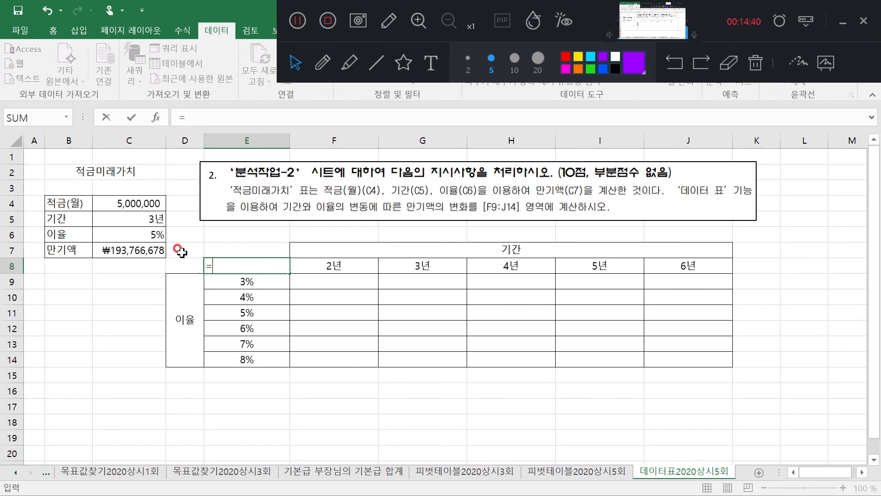
{"action": "left_click", "coordinate": [141, 251]}
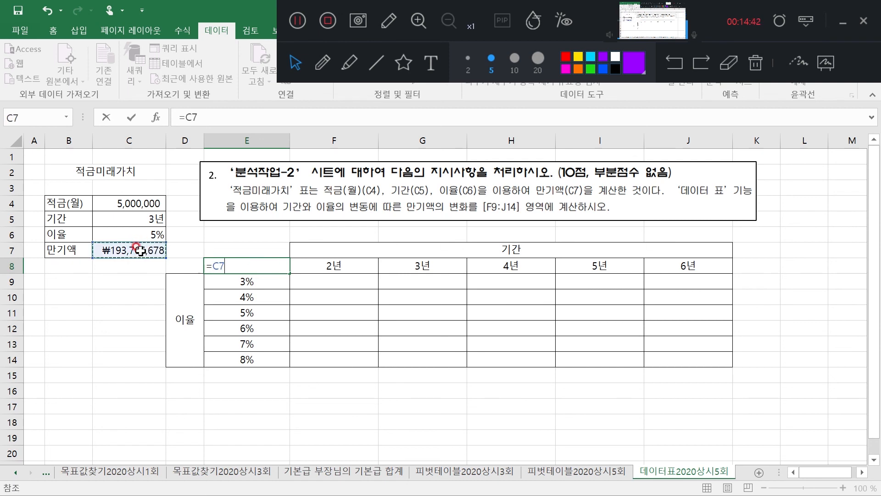
{"action": "key", "text": "Return"}
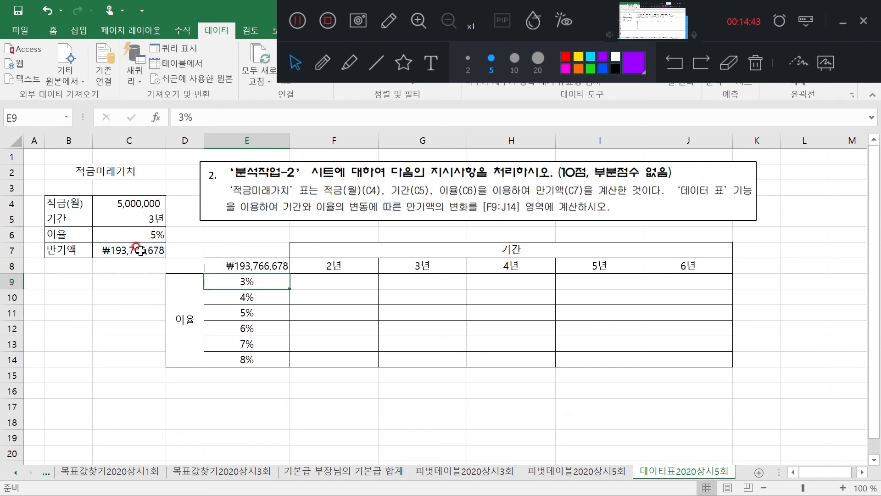
Create a what-if data table over E8:J14 with C5 as the row input cell and C6 as the column input cell.
{"action": "left_click", "coordinate": [240, 266]}
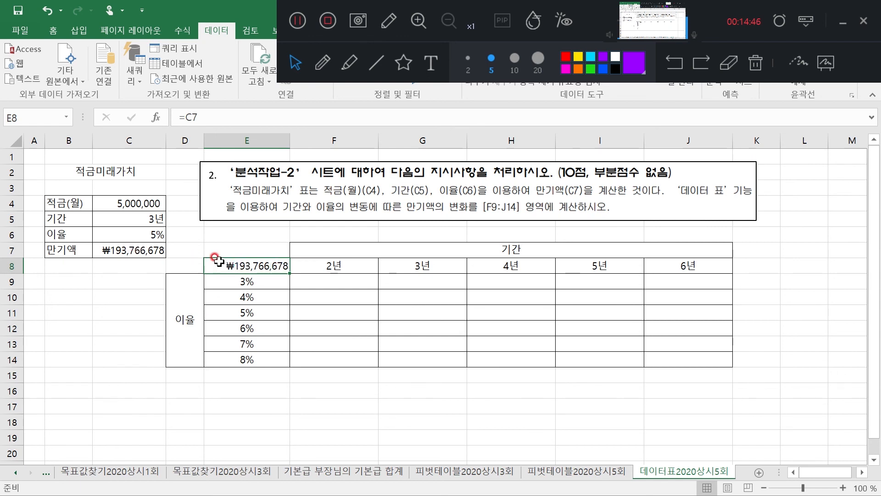
{"action": "mouse_move", "coordinate": [218, 262]}
{"action": "left_mouse_down"}
{"action": "mouse_move", "coordinate": [453, 295]}
{"action": "mouse_move", "coordinate": [596, 344]}
{"action": "mouse_move", "coordinate": [699, 358]}
{"action": "left_mouse_up"}
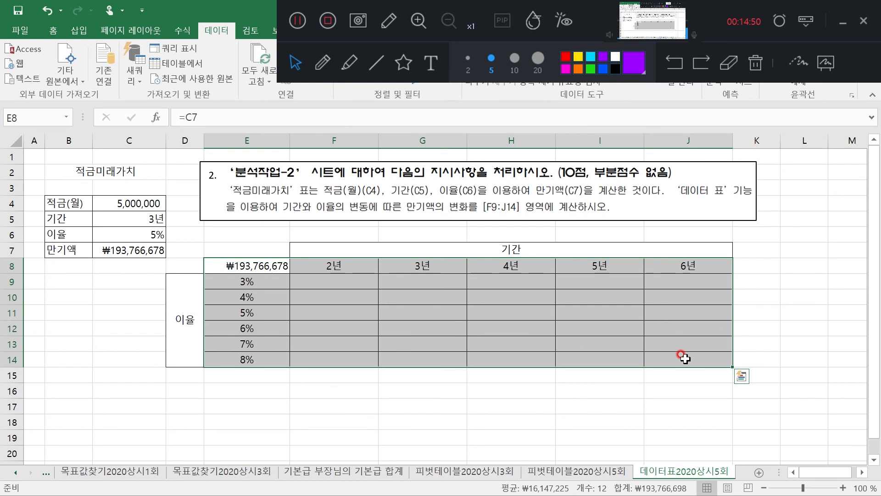
{"action": "left_click", "coordinate": [843, 21]}
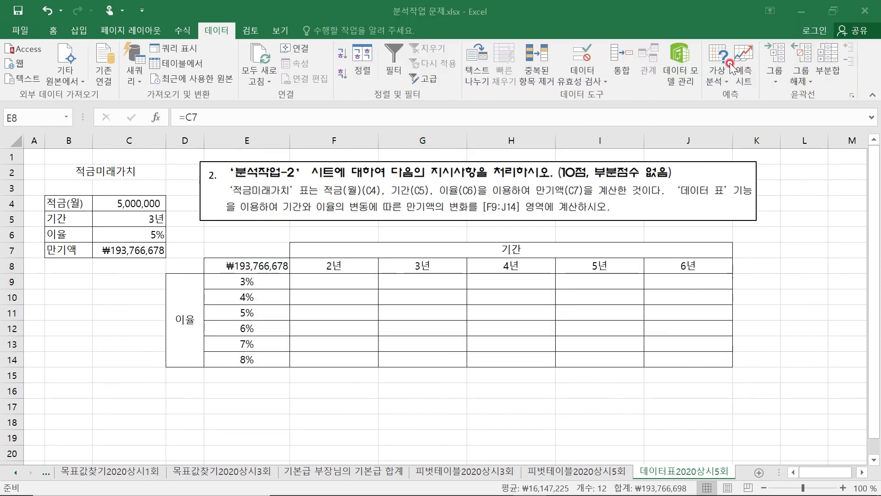
{"action": "left_click", "coordinate": [717, 78]}
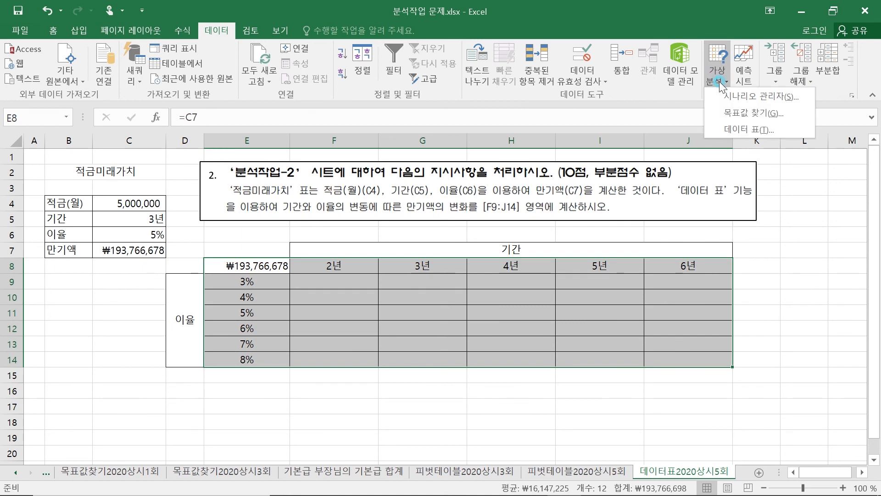
{"action": "left_click", "coordinate": [725, 126]}
{"action": "left_click_drag", "start_coordinate": [560, 262], "coordinate": [115, 314]}
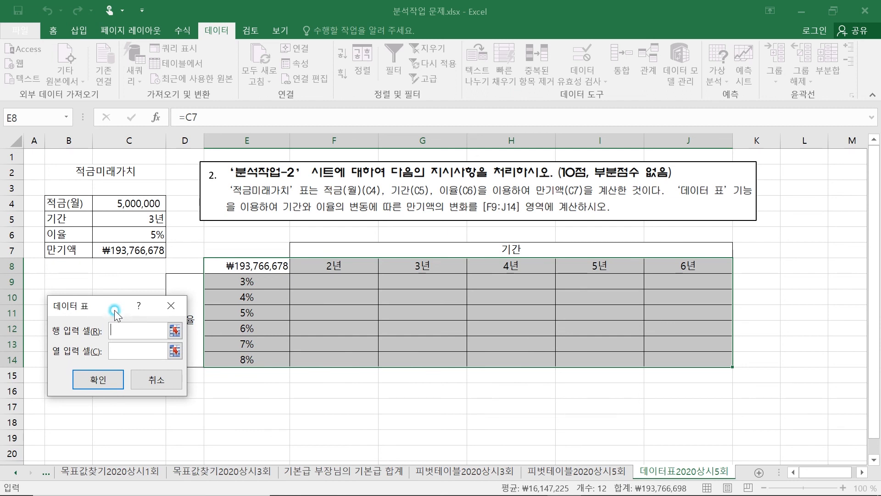
{"action": "left_click", "coordinate": [133, 219]}
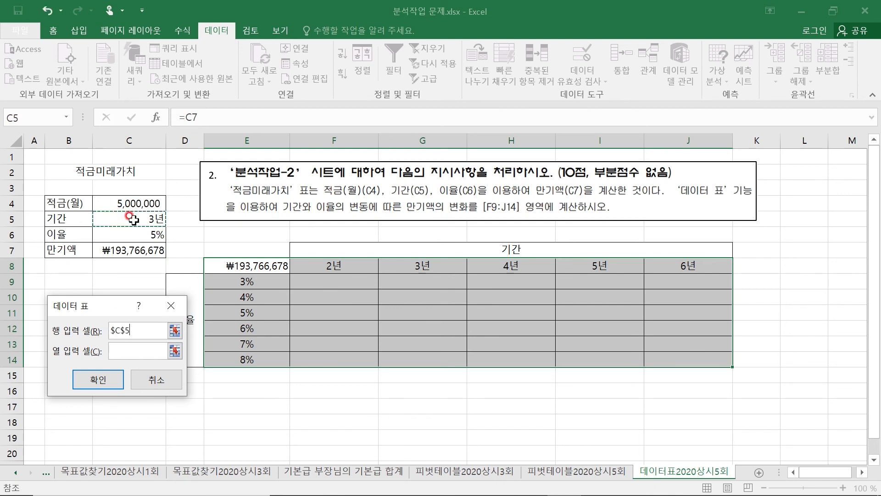
{"action": "left_click", "coordinate": [121, 345]}
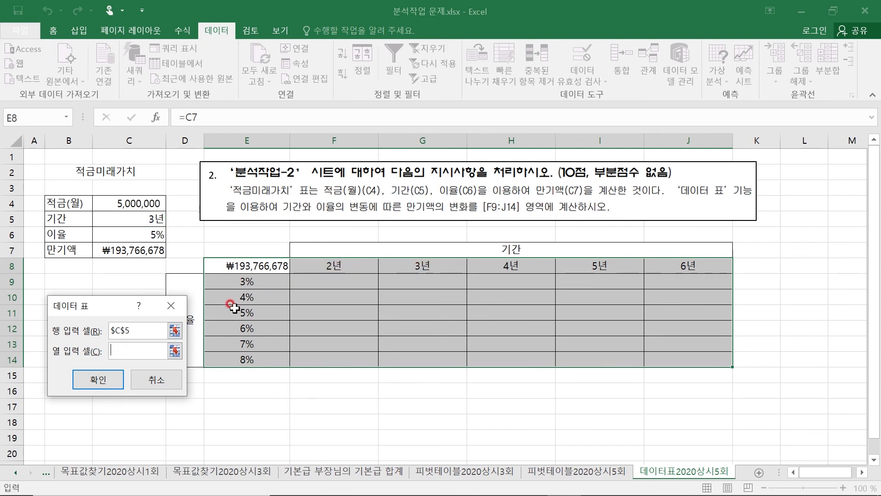
{"action": "left_click", "coordinate": [130, 235]}
{"action": "left_click", "coordinate": [110, 378]}
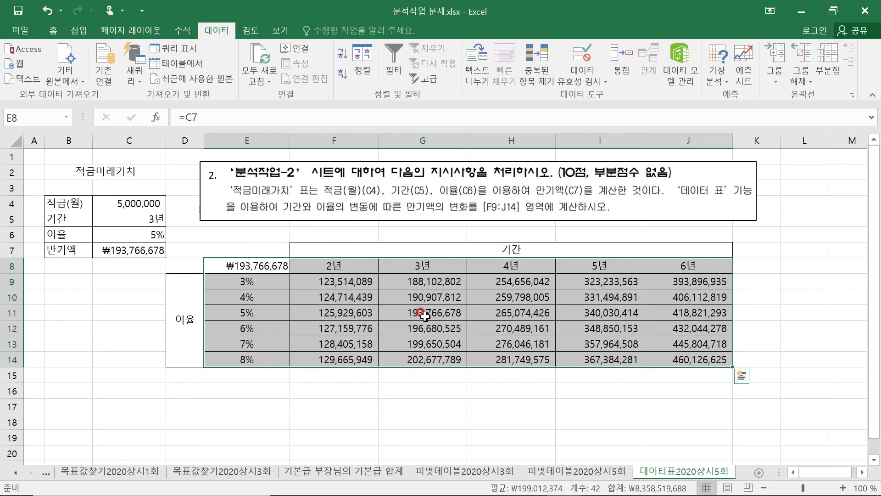
{"action": "left_click", "coordinate": [448, 314]}
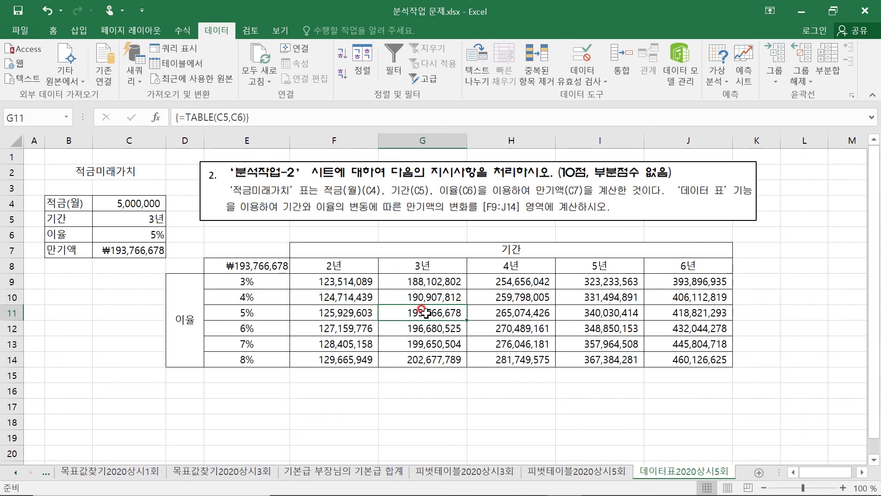
Reapply the data table to the filled range E8:J14, again using 기간 (C5) for the row input and 이율 (C6) for the column input.
{"action": "left_click_drag", "start_coordinate": [245, 266], "coordinate": [711, 352]}
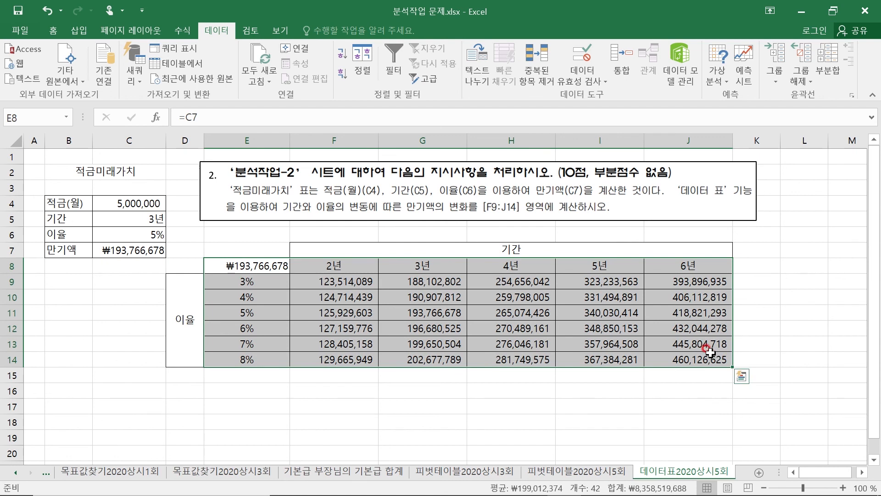
{"action": "left_click", "coordinate": [717, 74]}
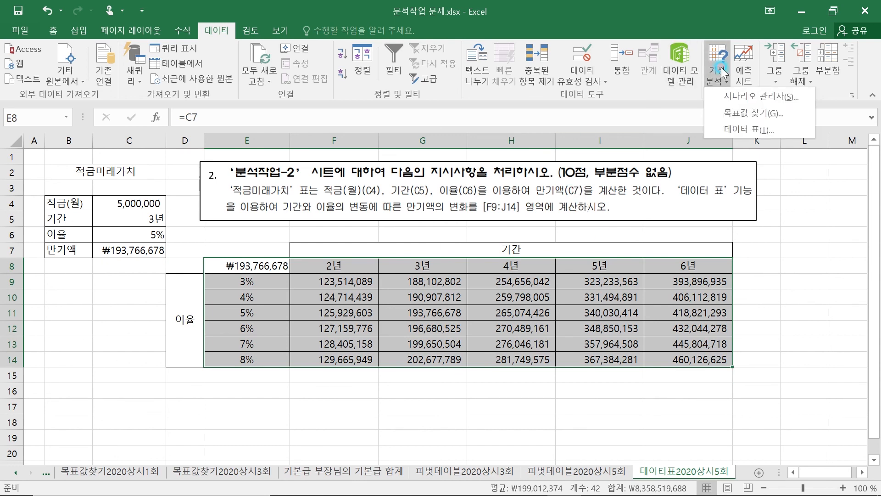
{"action": "left_click", "coordinate": [736, 129]}
{"action": "left_click_drag", "start_coordinate": [96, 305], "coordinate": [114, 280]}
{"action": "left_click", "coordinate": [155, 302]}
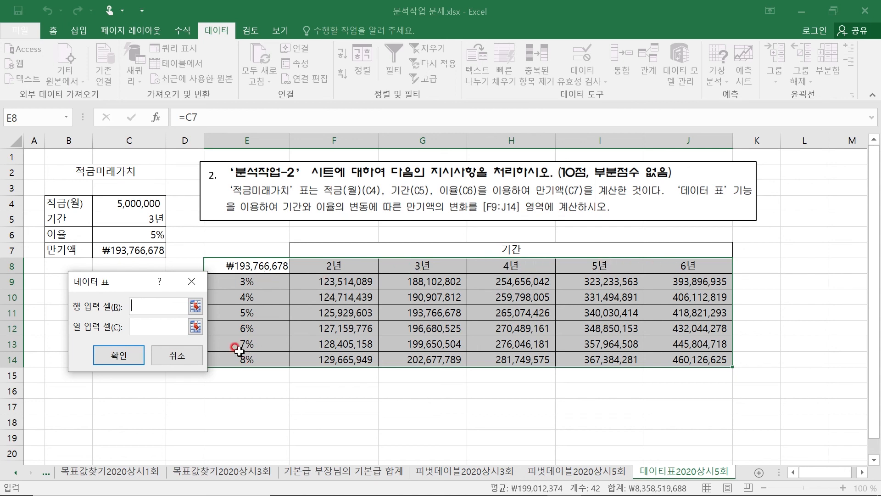
{"action": "left_click", "coordinate": [137, 326]}
{"action": "left_click", "coordinate": [132, 234]}
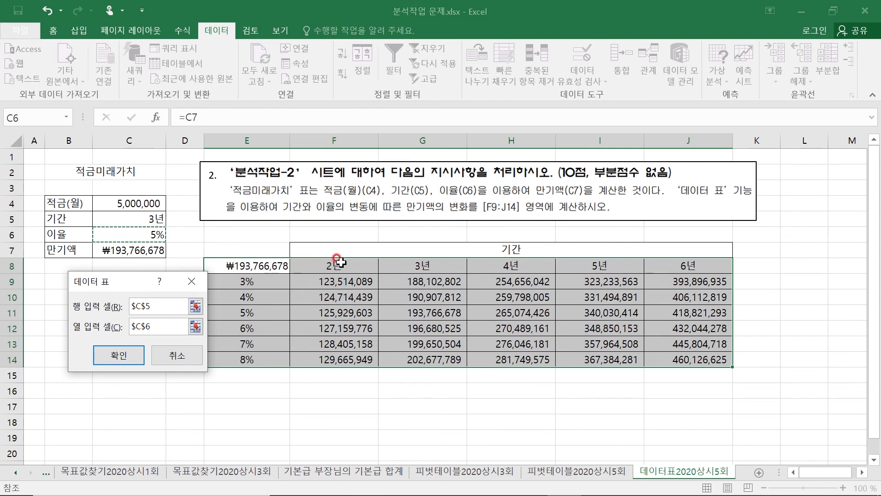
{"action": "left_click", "coordinate": [121, 355]}
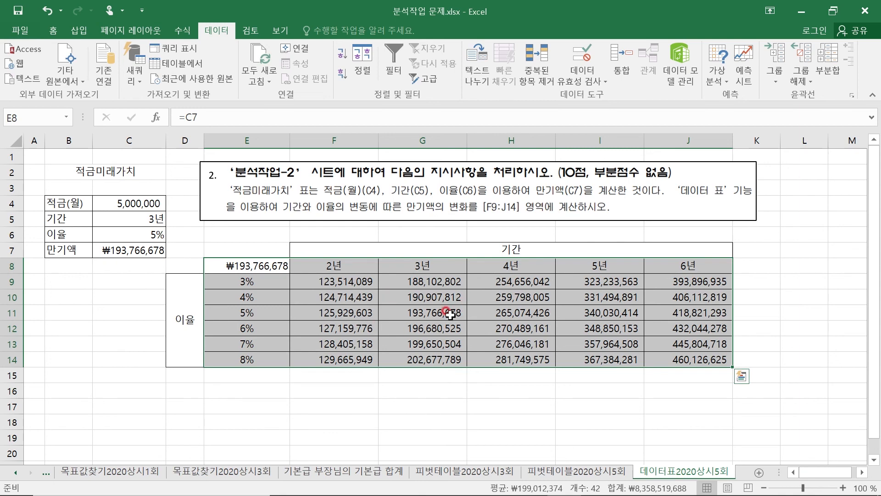
{"action": "left_click", "coordinate": [441, 398]}
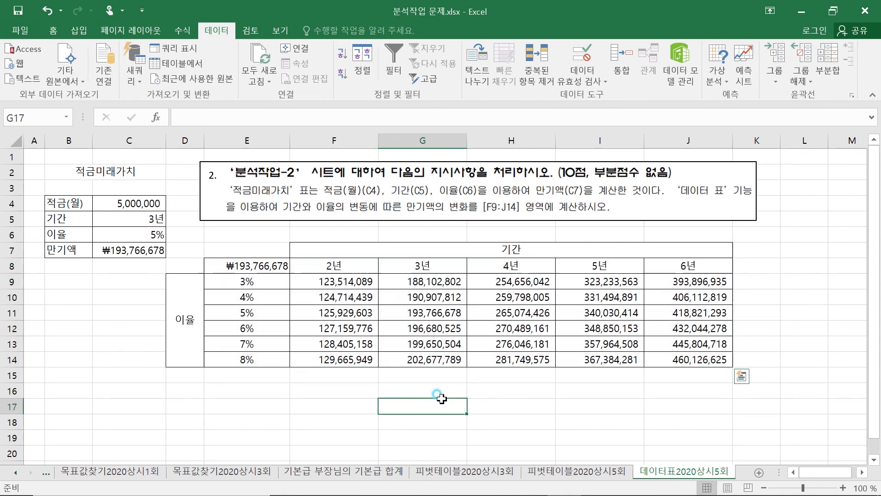
{"action": "left_click", "coordinate": [237, 261]}
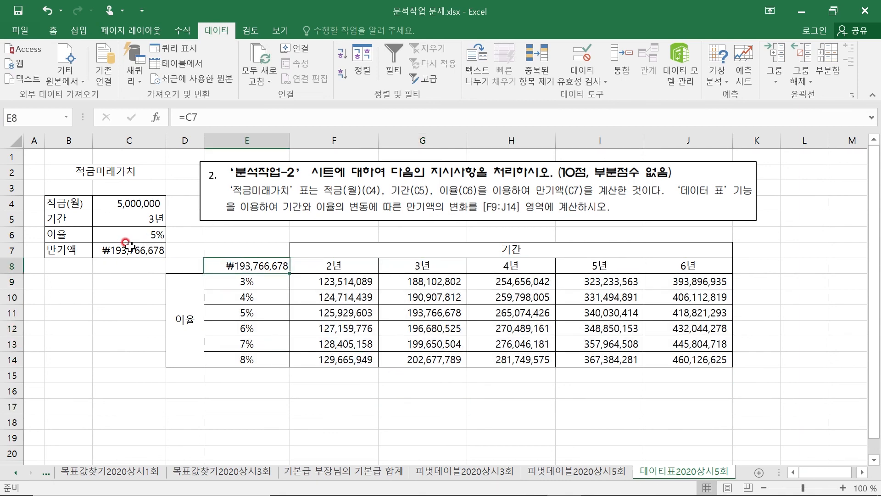
{"action": "left_click_drag", "start_coordinate": [252, 266], "coordinate": [713, 361]}
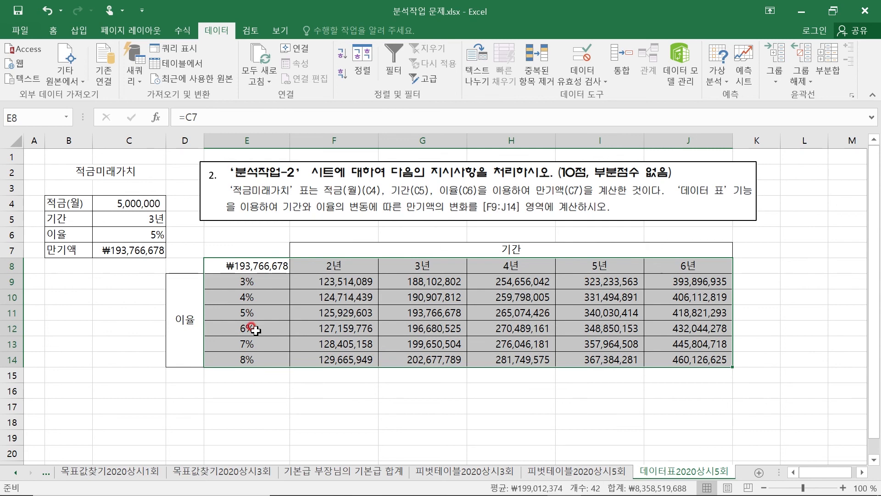
{"action": "left_click", "coordinate": [778, 328]}
{"action": "left_click", "coordinate": [547, 435]}
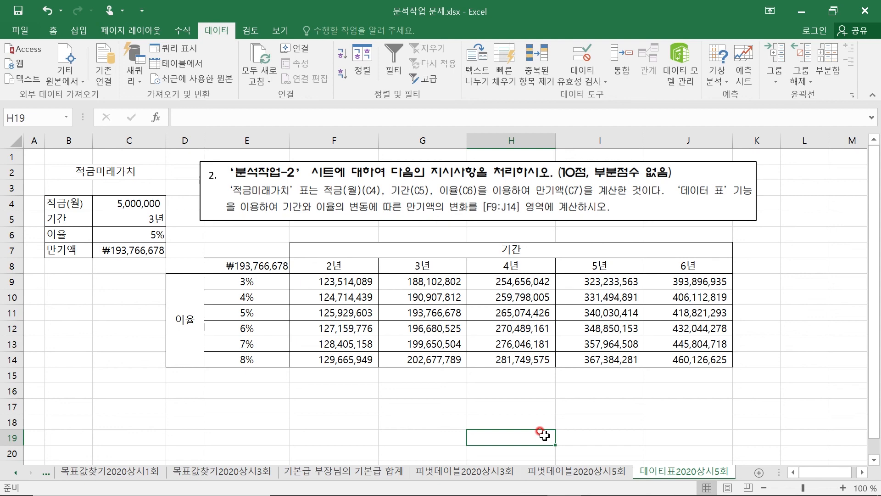
{"action": "mouse_move", "coordinate": [538, 486]}
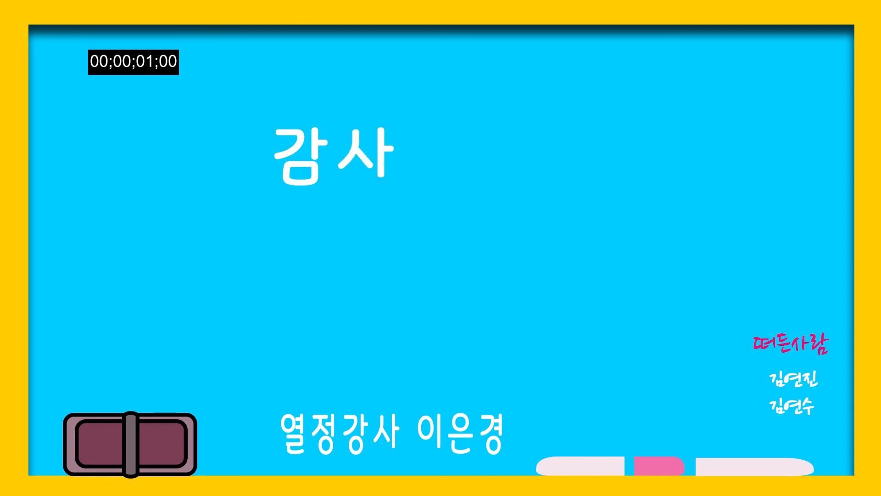